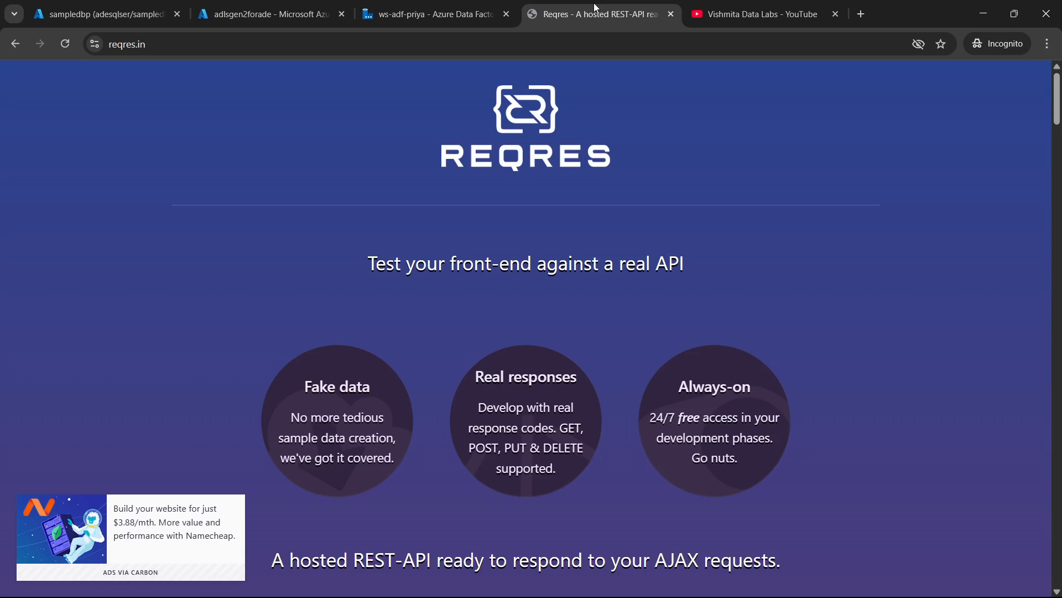
Read the Reqres home page's introduction to its hosted REST API and supported request methods
click(201, 47)
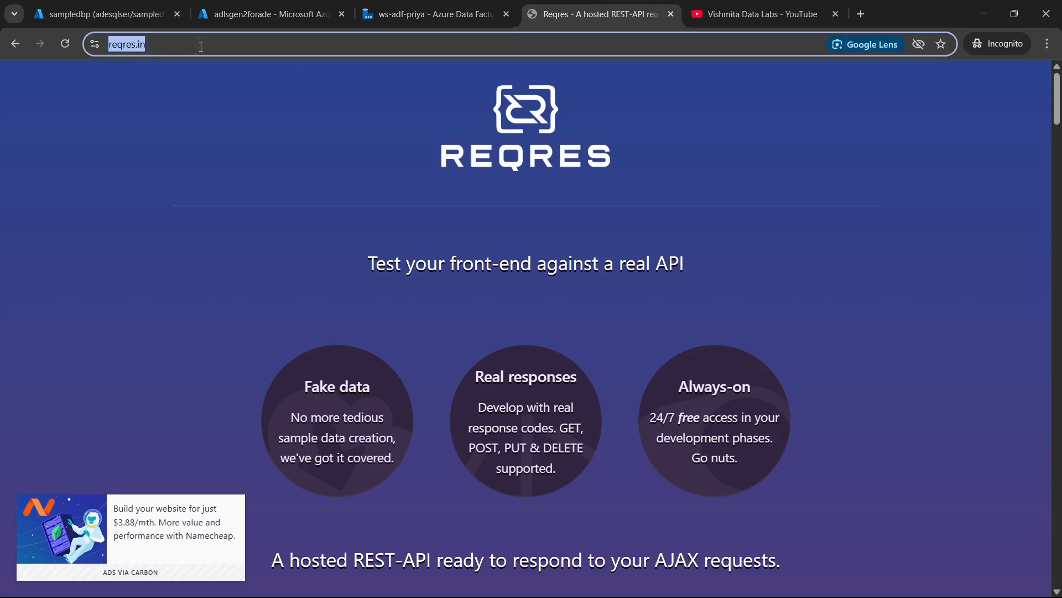
scroll(188, 238, down, 3)
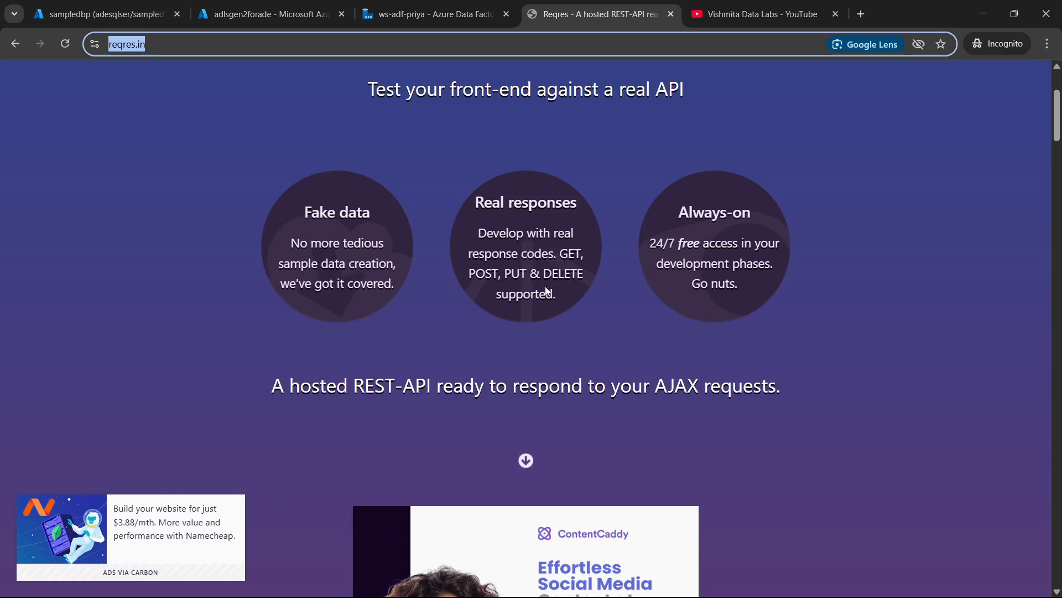
scroll(545, 286, down, 1)
scroll(546, 286, down, 1)
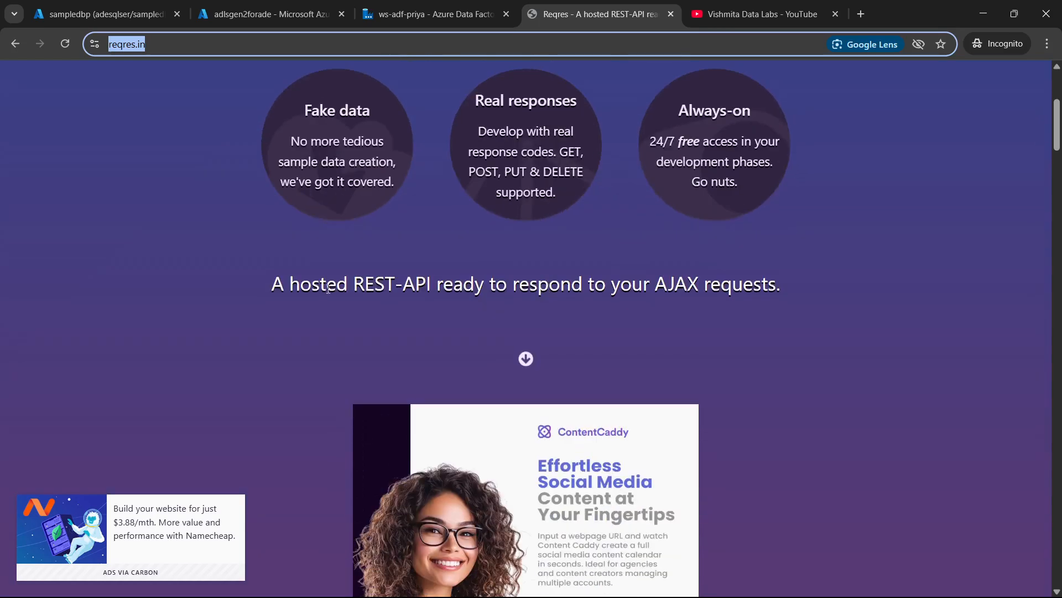
scroll(300, 292, down, 2)
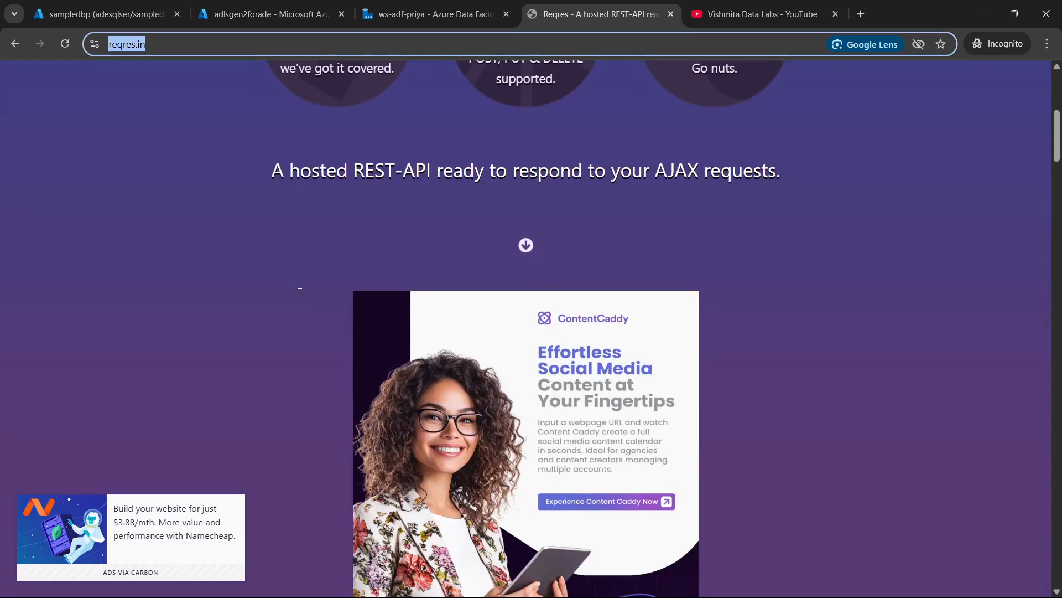
scroll(300, 292, down, 1)
scroll(300, 292, up, 3)
scroll(300, 292, down, 1)
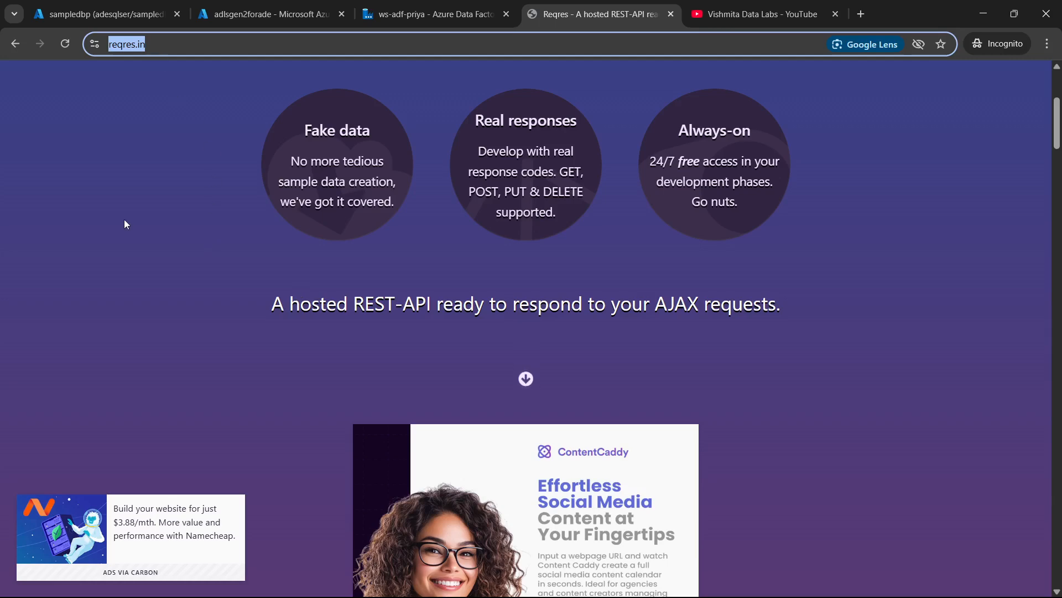
Look through the list of sample GET, POST, PUT, PATCH and DELETE requests under "Give it a try"
scroll(124, 219, down, 12)
scroll(124, 224, down, 2)
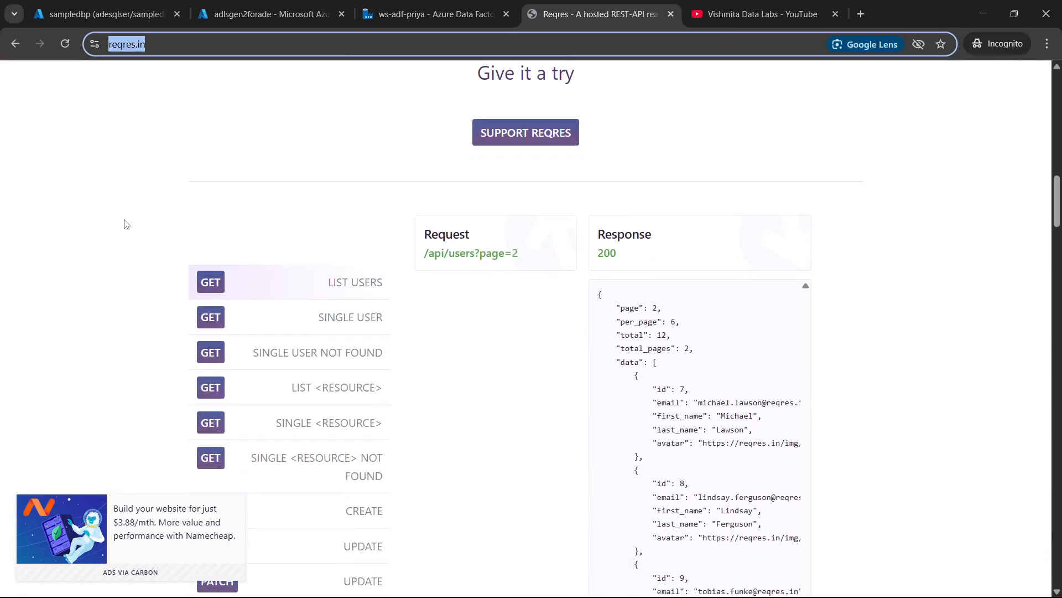
scroll(332, 213, down, 1)
scroll(246, 273, down, 5)
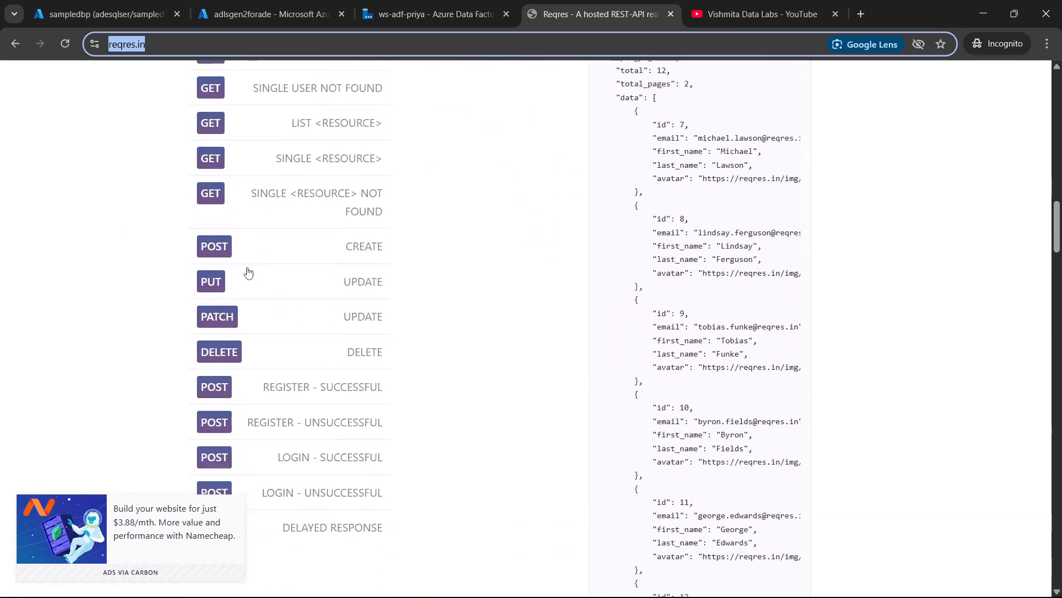
scroll(235, 325, down, 1)
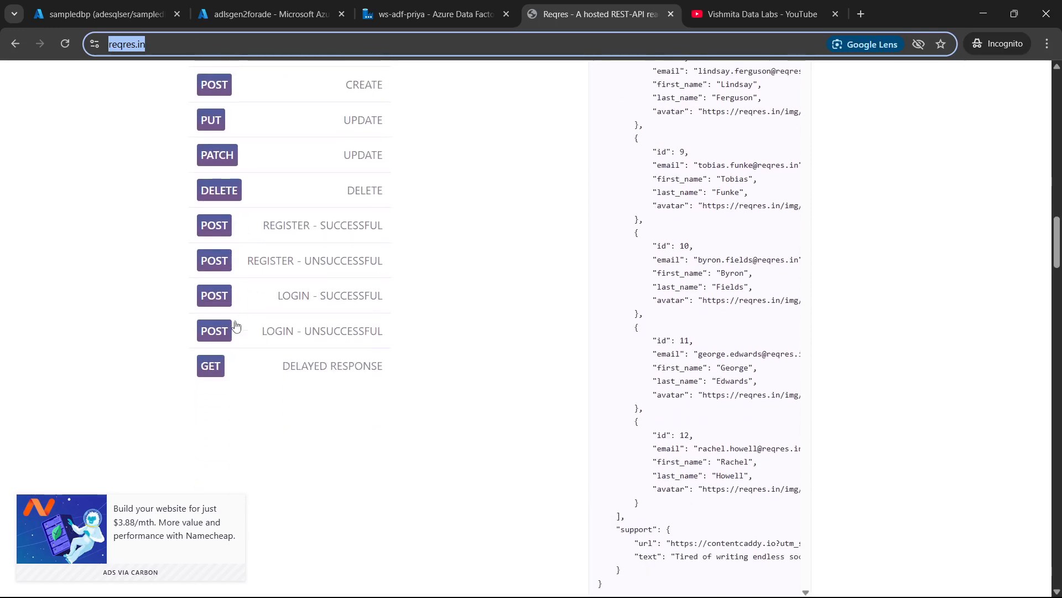
scroll(236, 325, up, 5)
scroll(236, 325, up, 2)
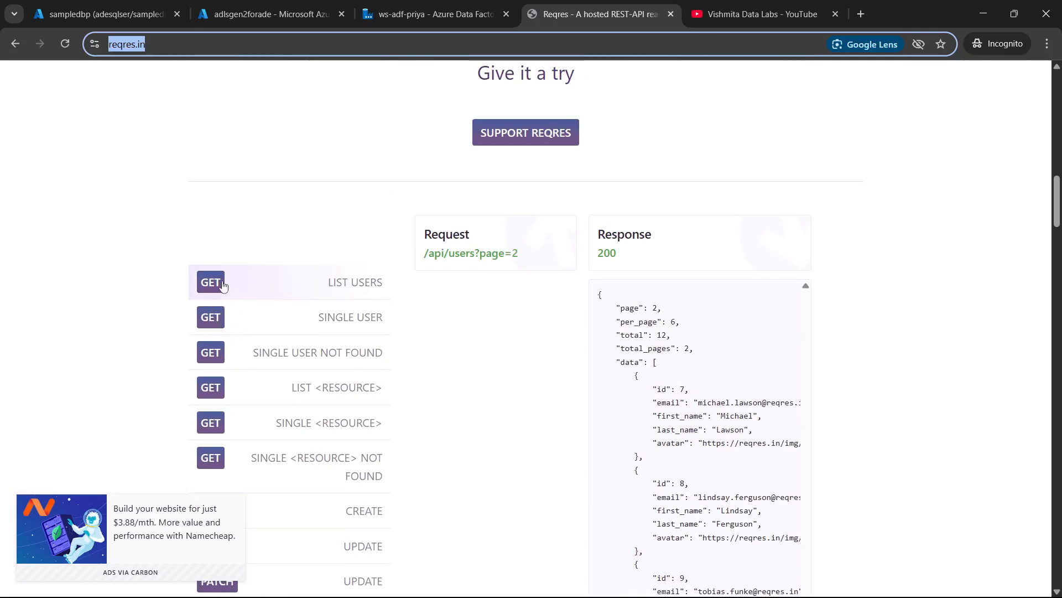
Preview the SINGLE USER sample, return to LIST USERS and open its /api/users?page=2 request
click(313, 323)
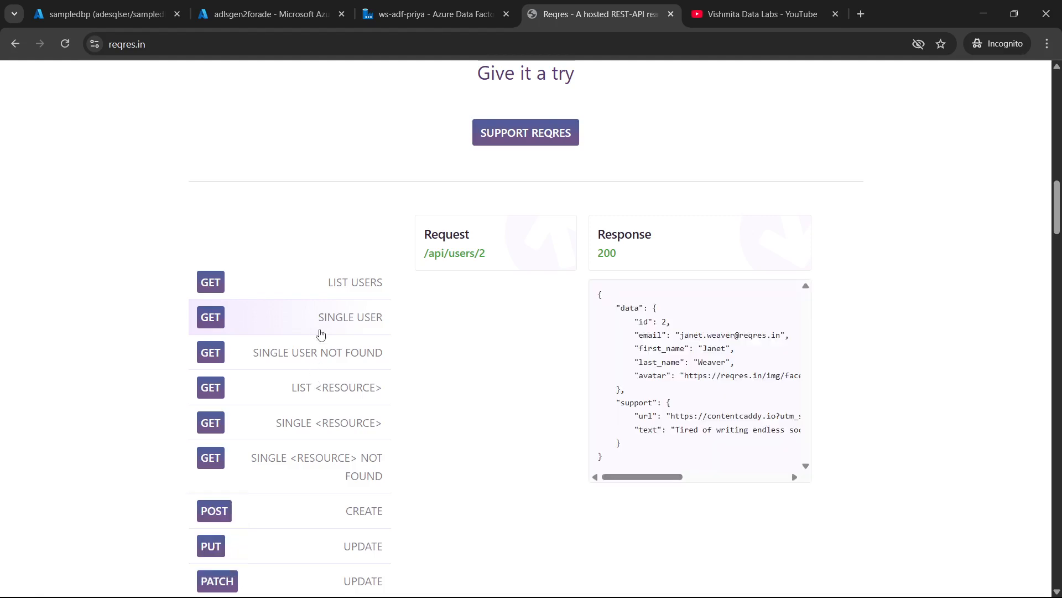
click(312, 283)
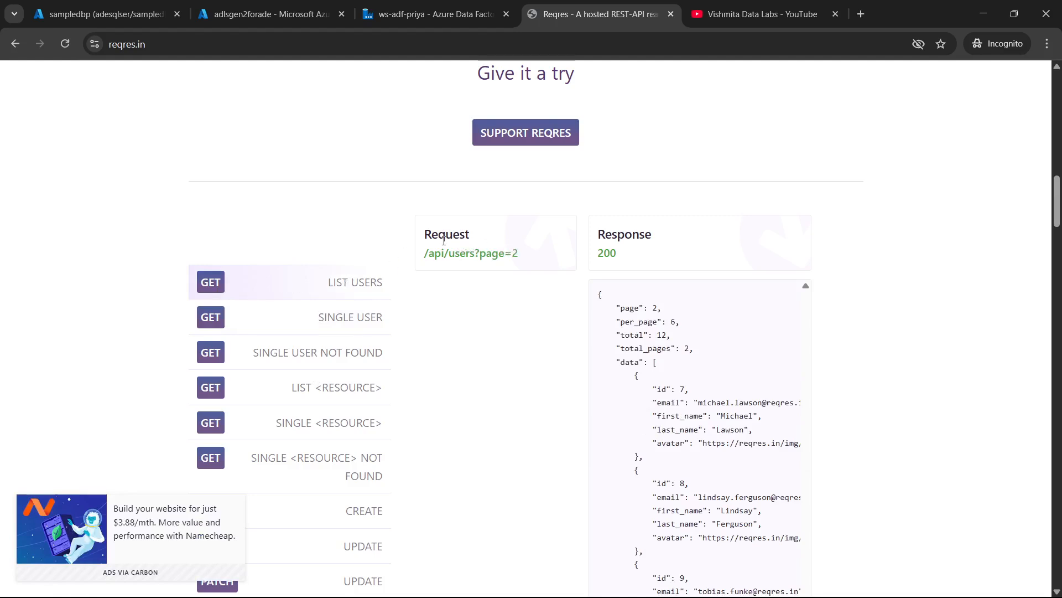
click(471, 248)
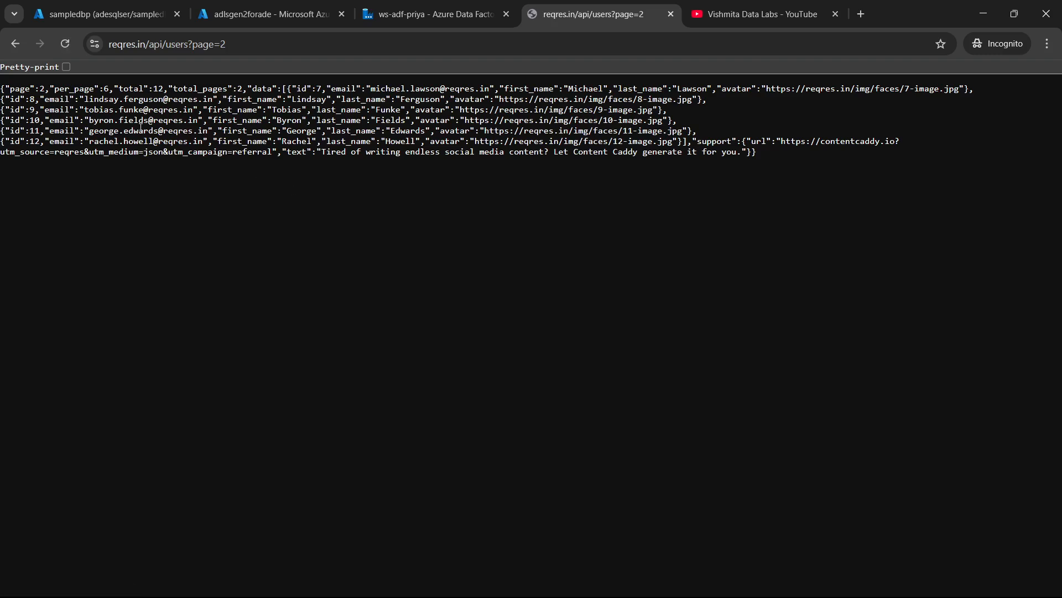
Pretty-print the JSON response and look over its whole structure
drag(1, 89, 821, 152)
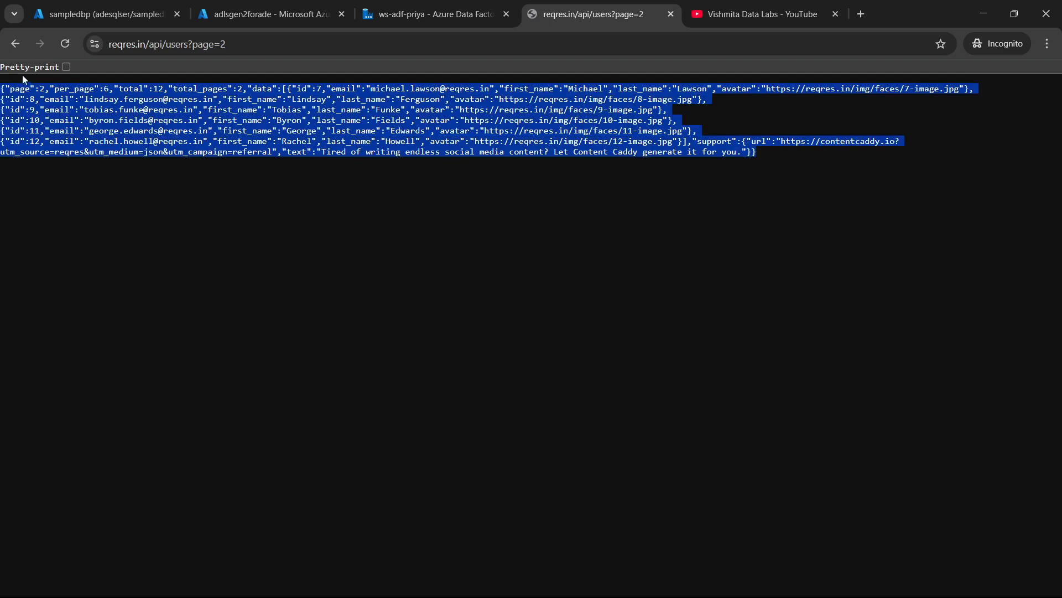
click(66, 67)
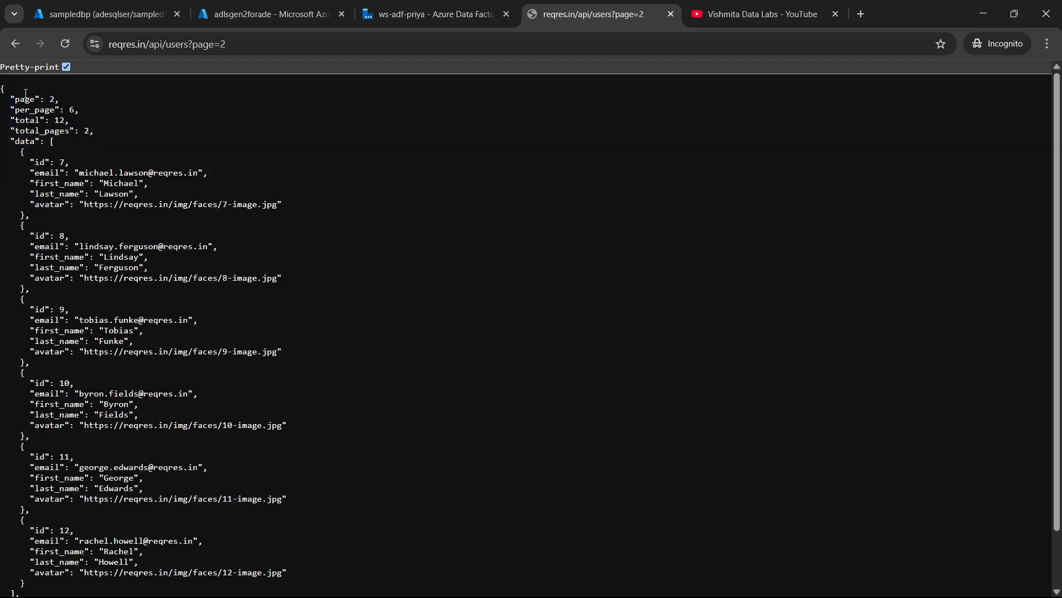
drag(2, 86, 83, 597)
click(192, 359)
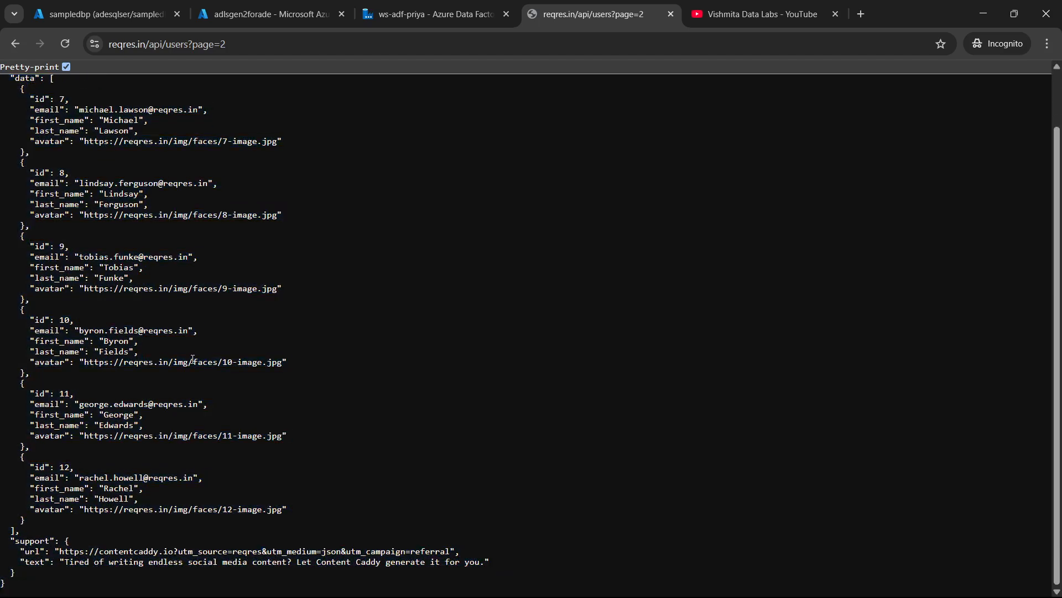
scroll(348, 254, up, 2)
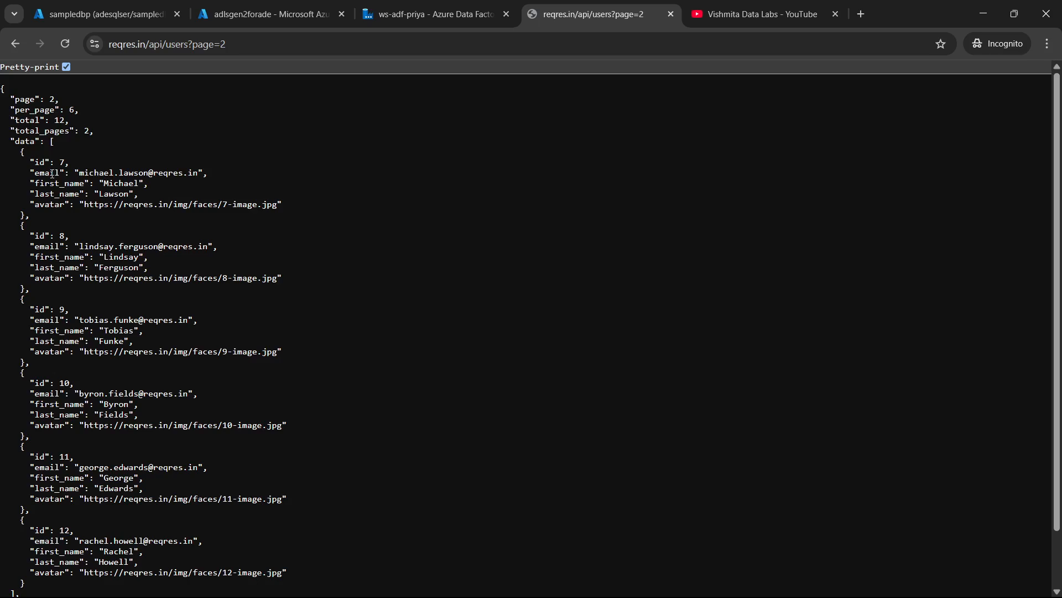
Examine the key-value pairs and the id, email, name and avatar fields of the user records in the data array
double_click(30, 100)
click(56, 101)
double_click(40, 162)
click(66, 162)
double_click(47, 175)
click(91, 177)
drag(31, 163, 268, 208)
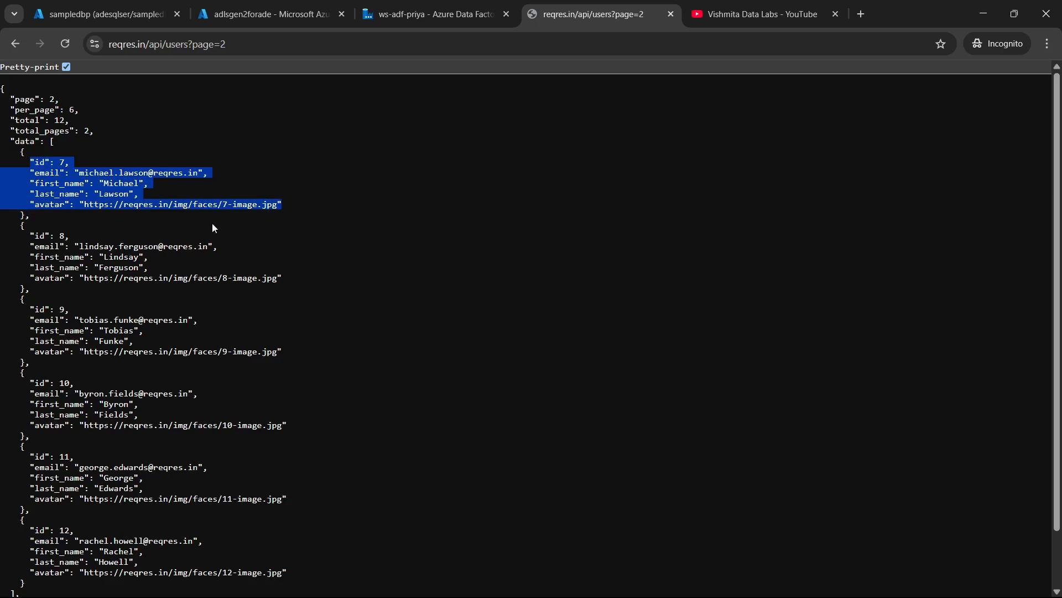
drag(31, 236, 298, 287)
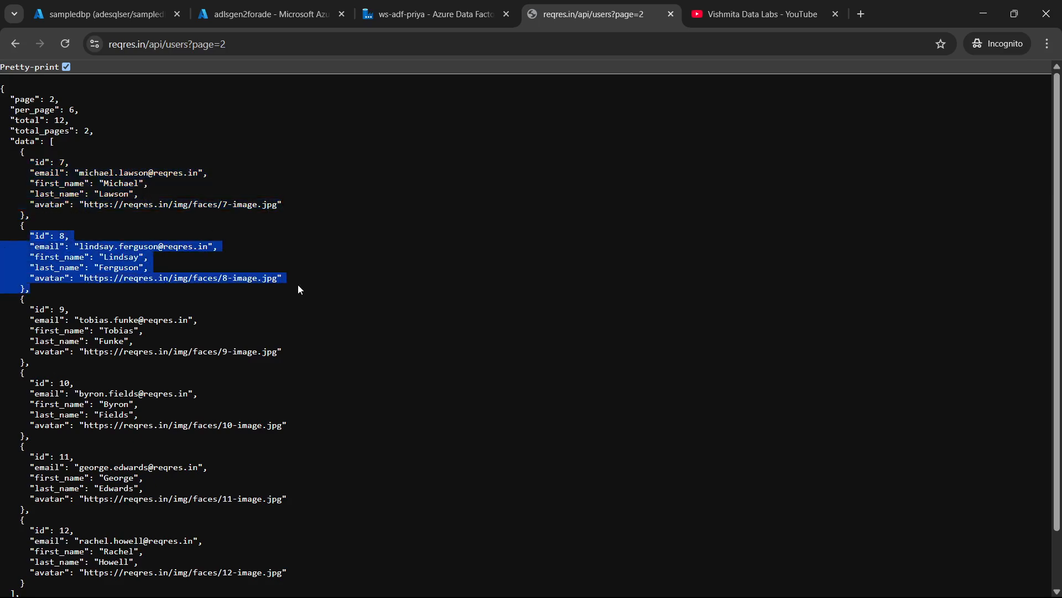
drag(34, 310, 263, 345)
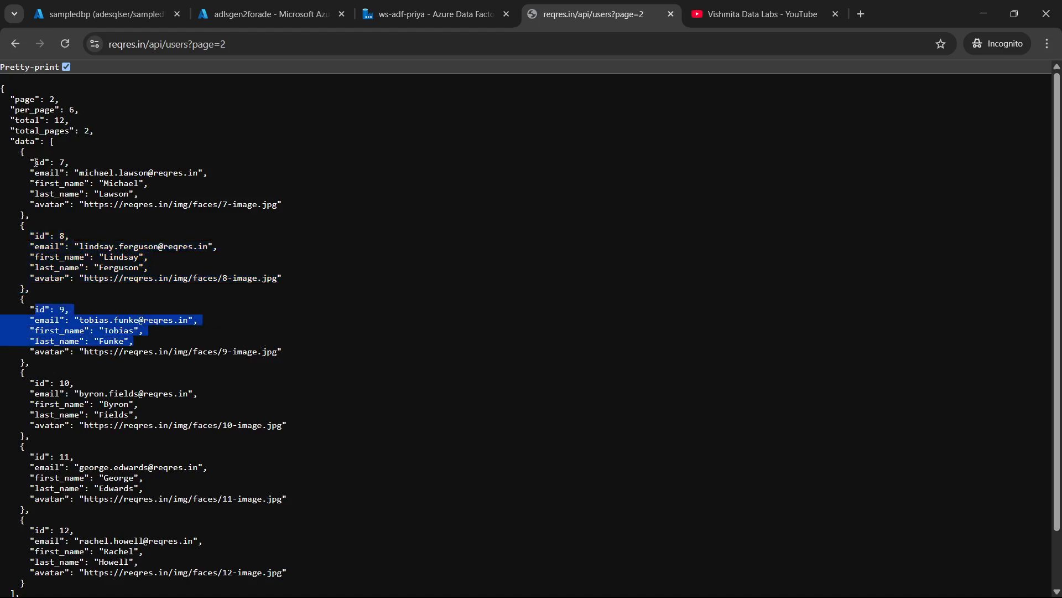
click(66, 177)
drag(31, 162, 193, 202)
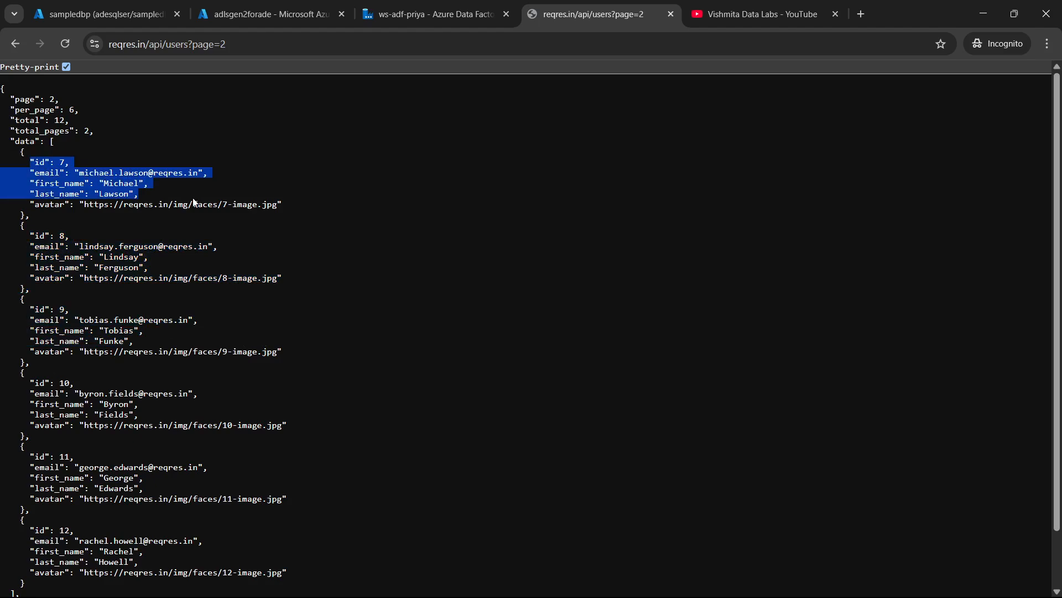
click(45, 163)
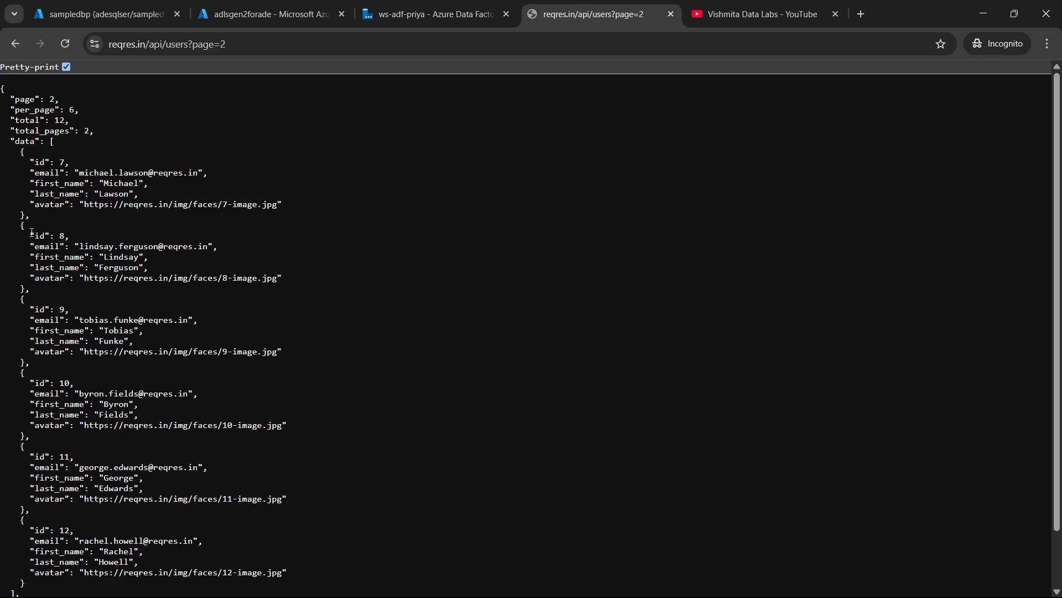
drag(29, 234, 142, 465)
drag(31, 181, 100, 194)
drag(35, 235, 119, 276)
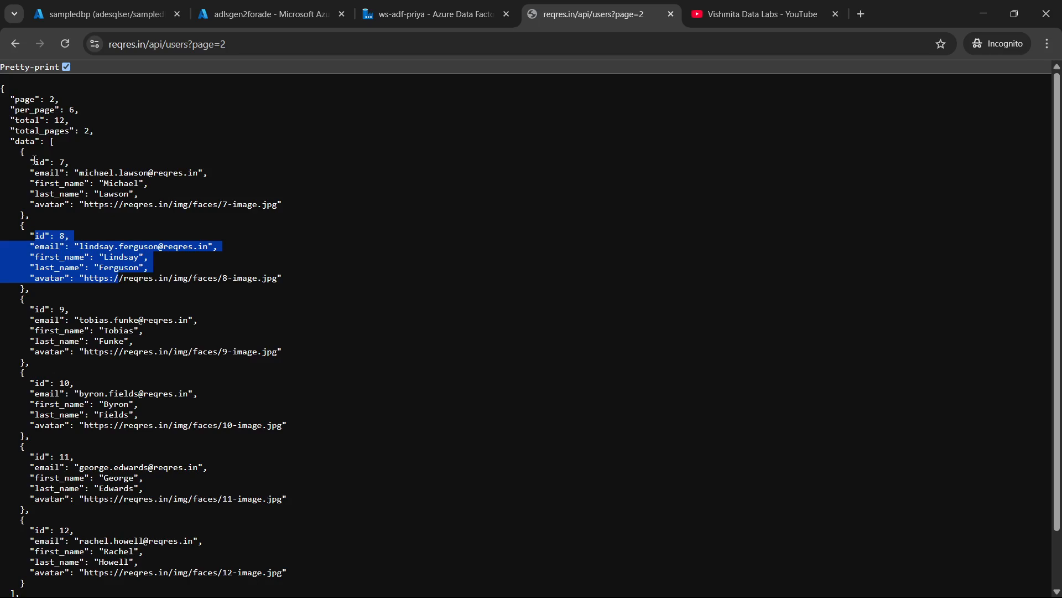
drag(34, 161, 144, 551)
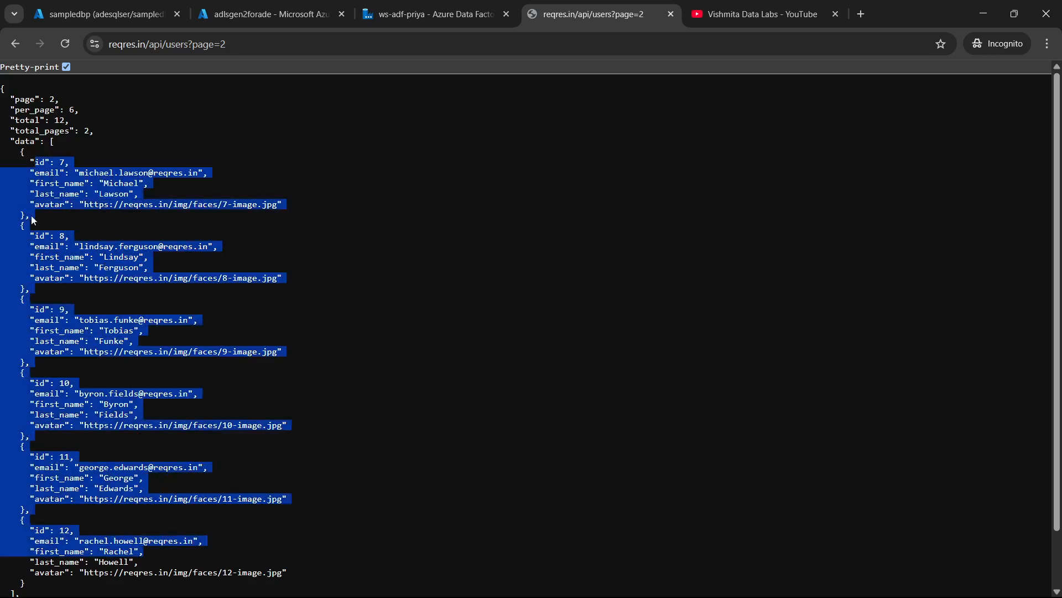
Examine the page, per_page and total fields and the support object of the response
double_click(24, 101)
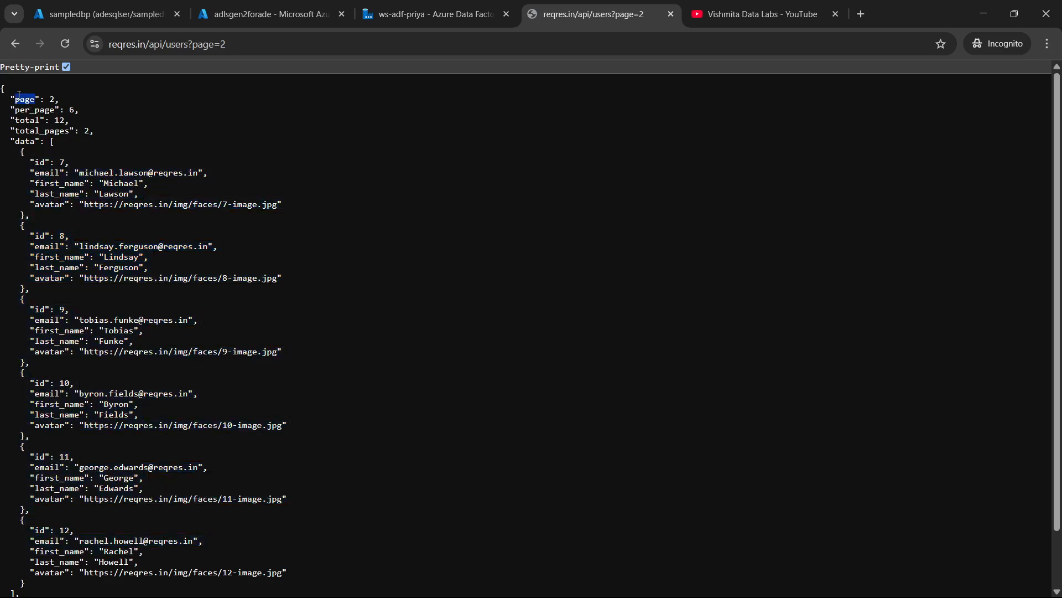
double_click(24, 110)
drag(24, 111, 25, 121)
double_click(26, 123)
scroll(76, 169, down, 3)
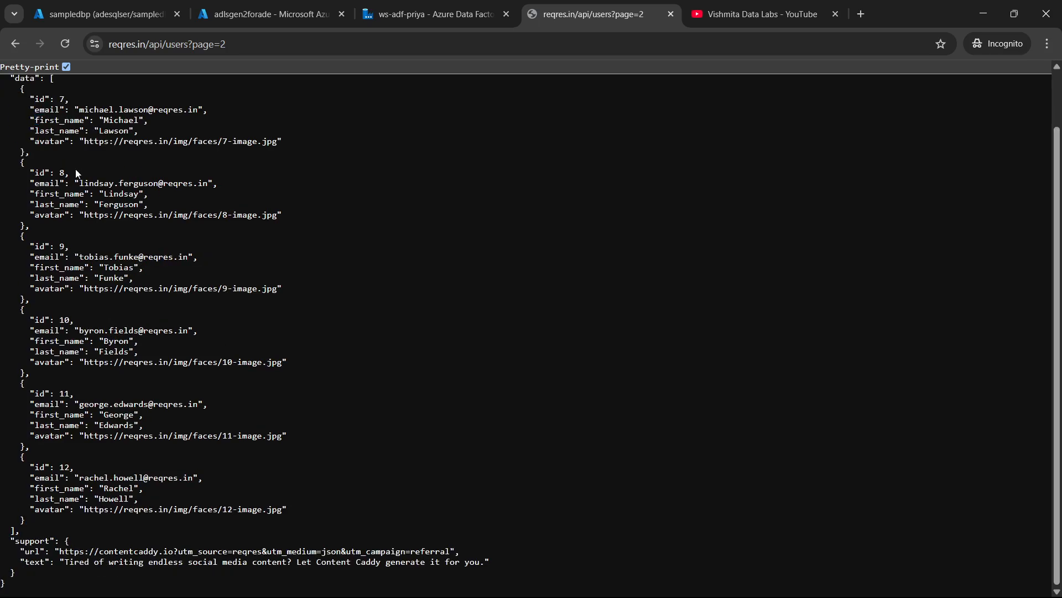
drag(25, 551, 48, 570)
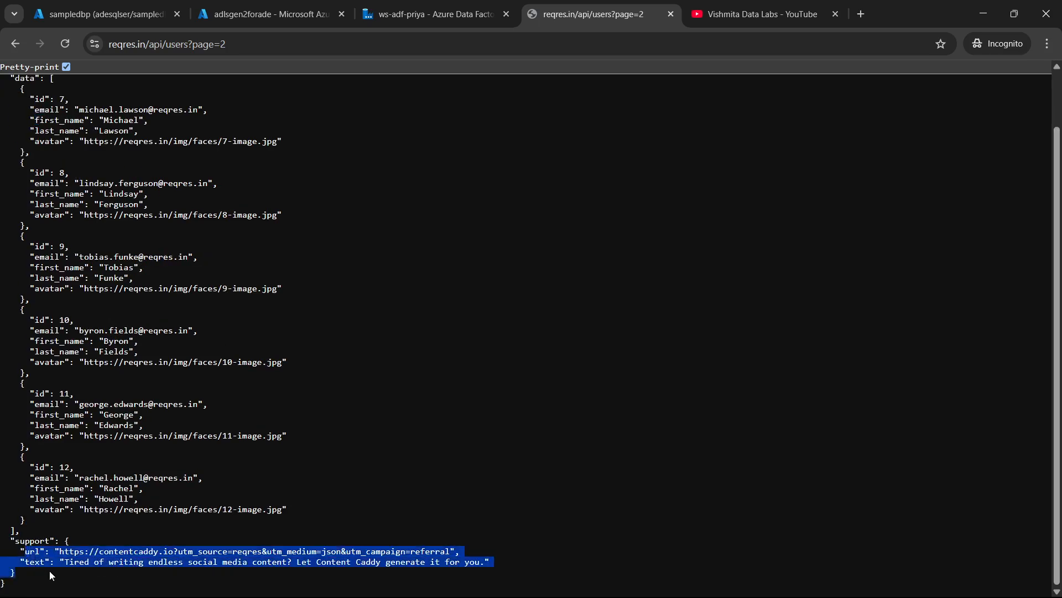
scroll(149, 352, up, 3)
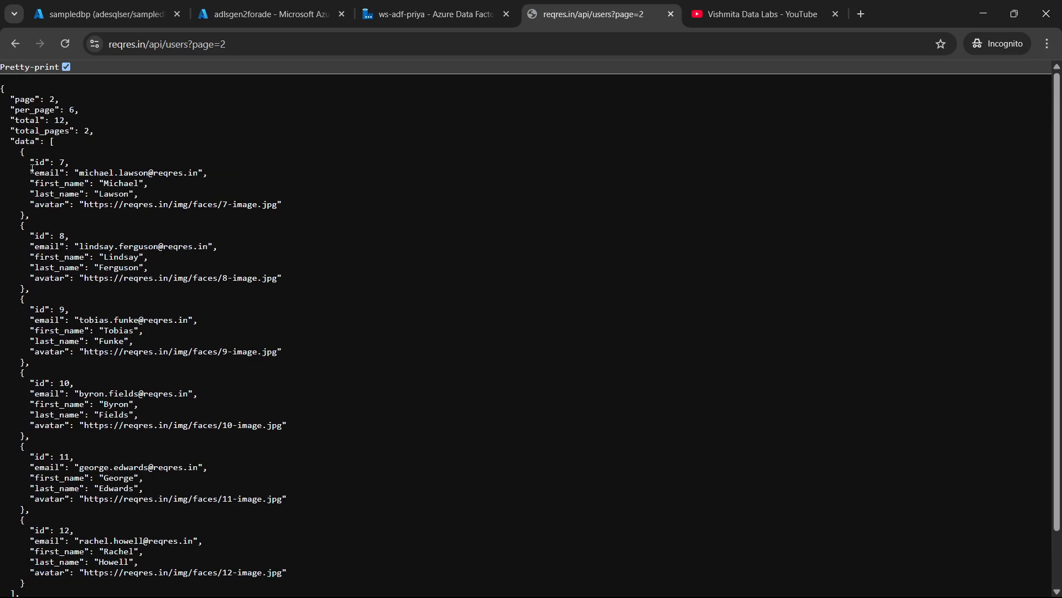
Compare the user records nested in the data array with the url and text fields under support
drag(30, 163, 104, 200)
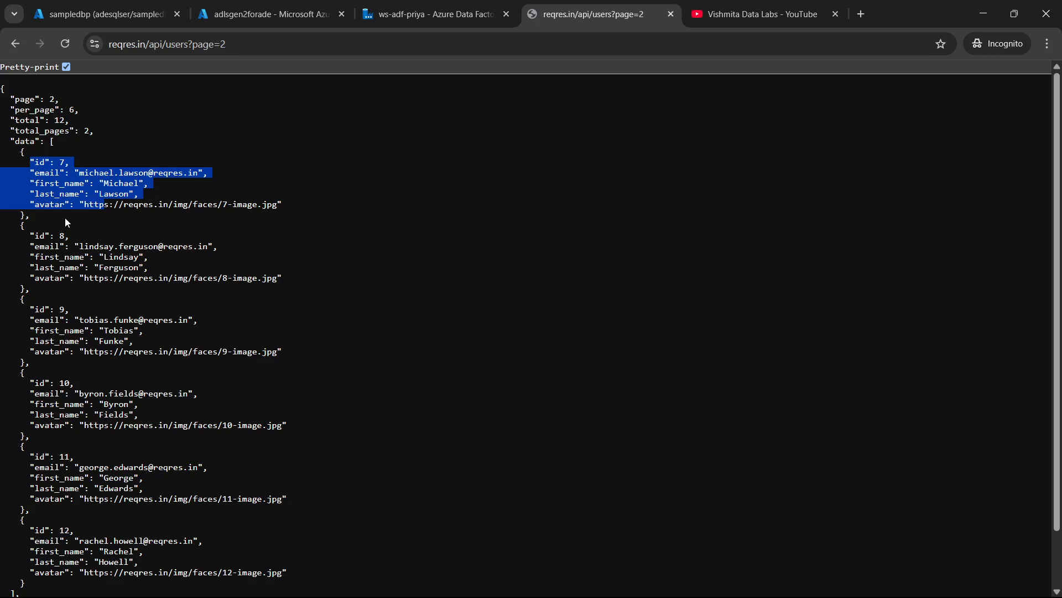
scroll(102, 312, down, 2)
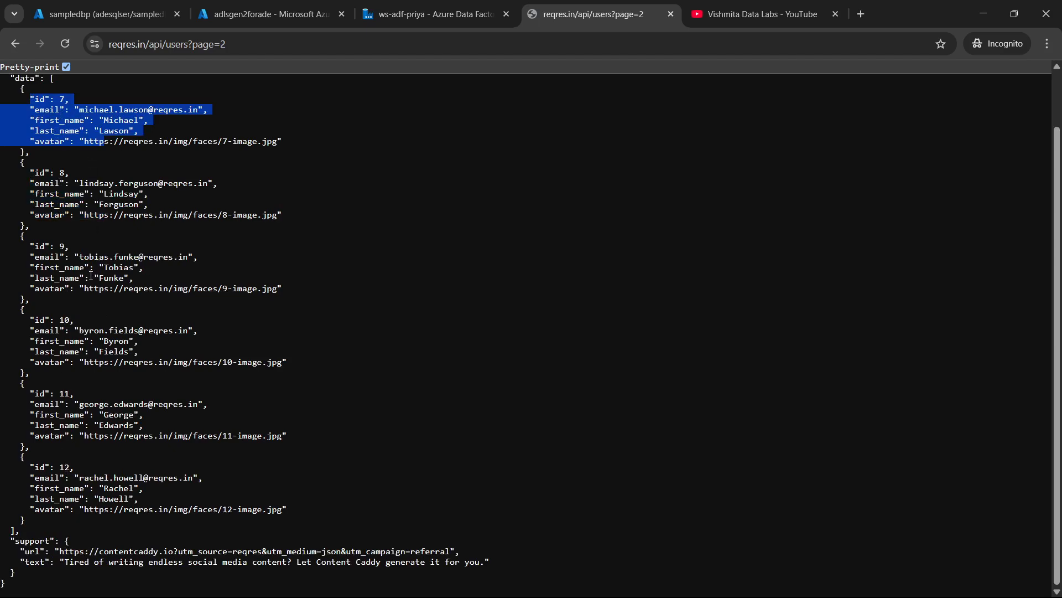
scroll(91, 275, up, 1)
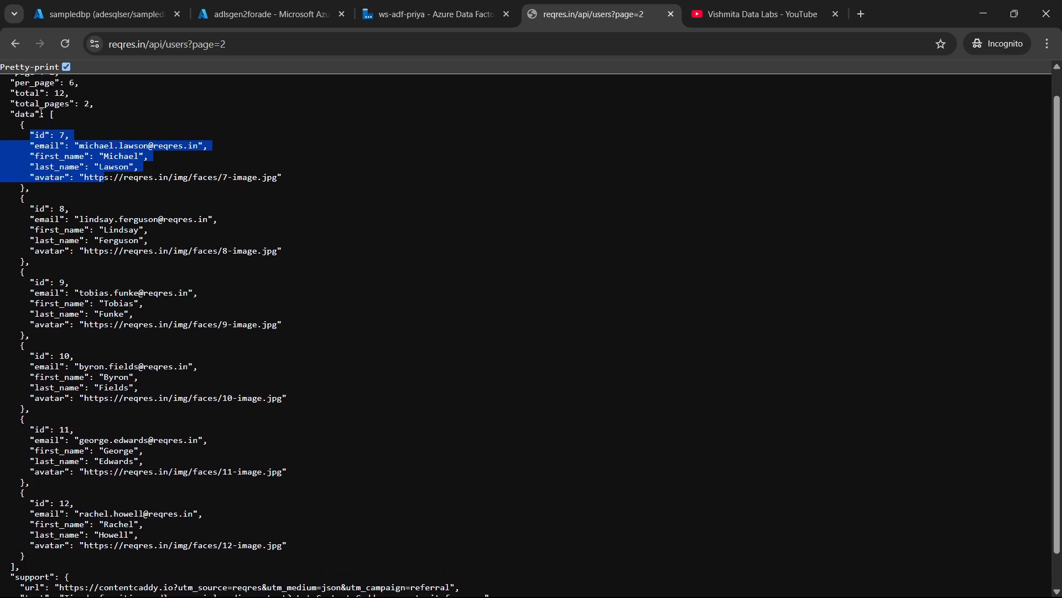
drag(24, 134, 220, 523)
scroll(220, 523, down, 1)
drag(28, 549, 85, 562)
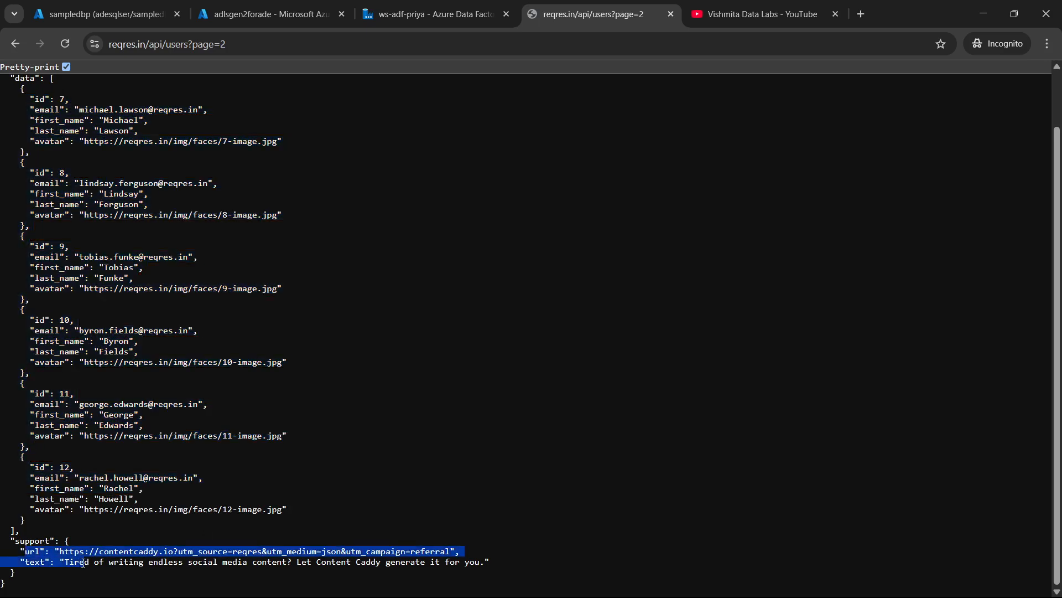
scroll(311, 285, up, 2)
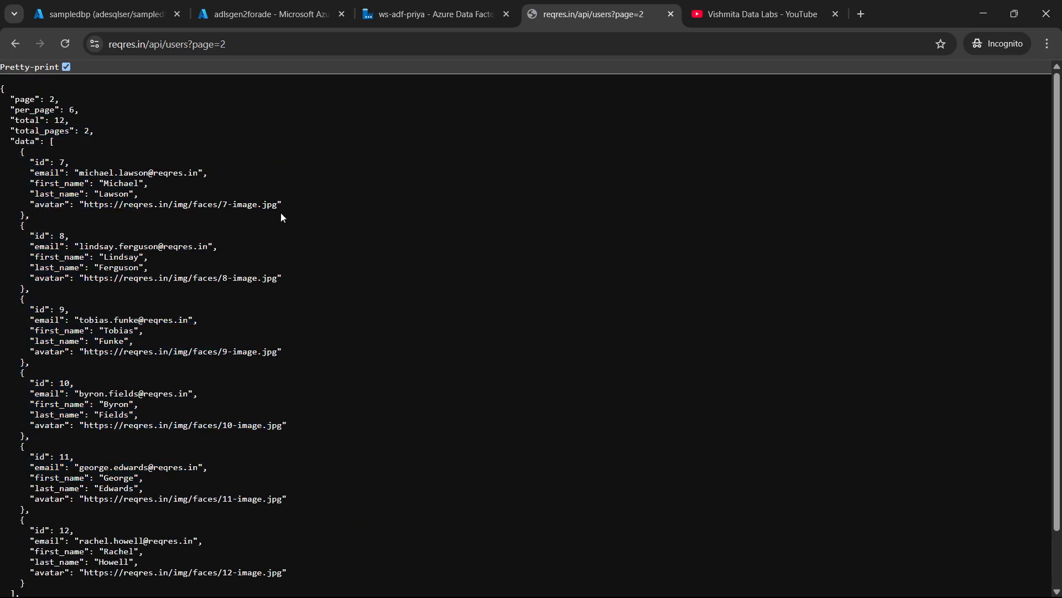
Check the Azure Data Factory workspace, then switch to the adlsgen2forade storage account and refresh the target folder in the bronze container
click(384, 21)
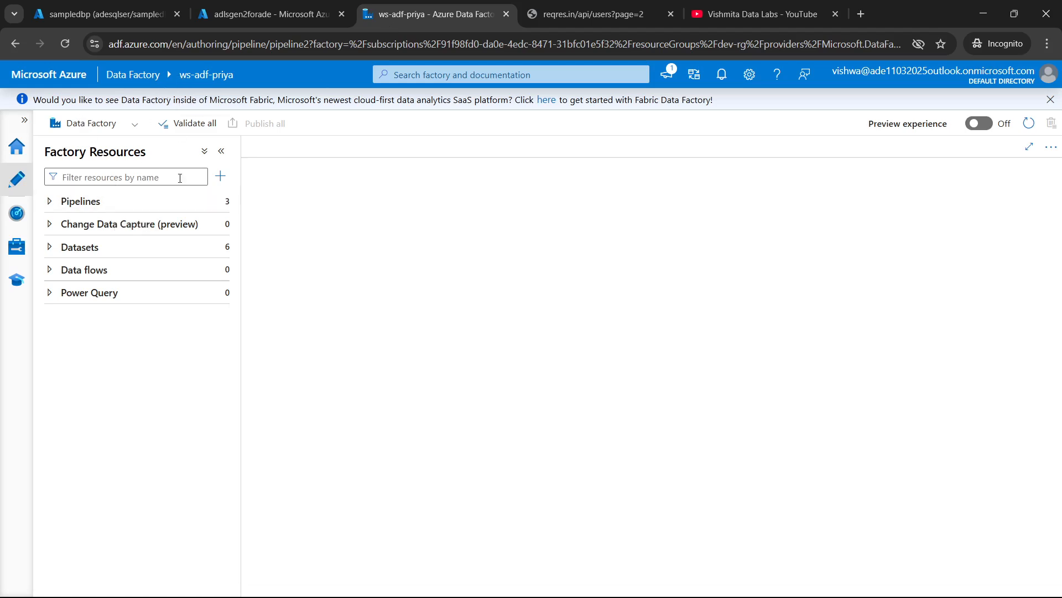
click(239, 16)
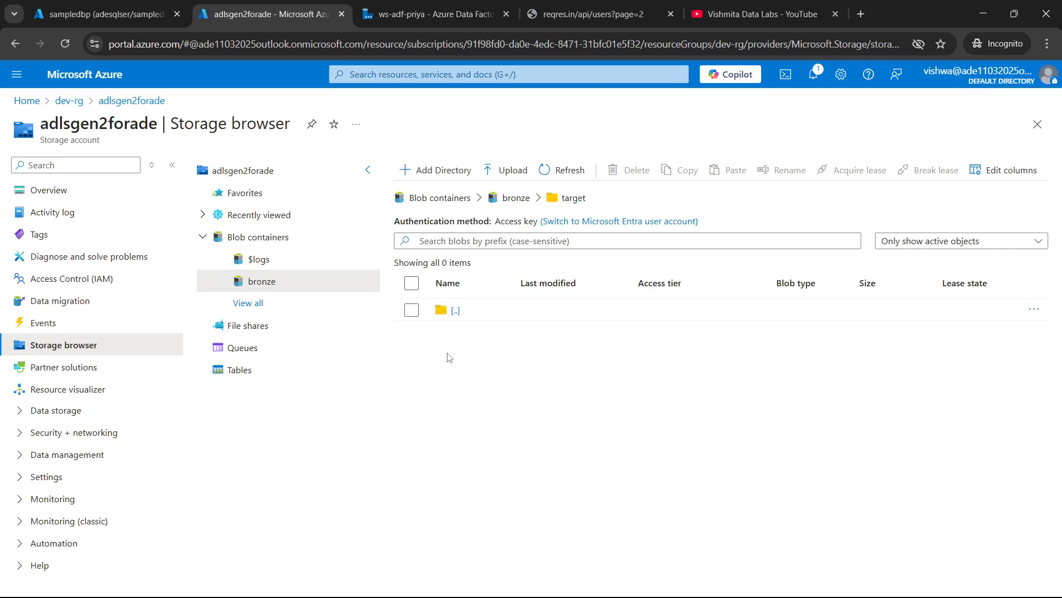
click(547, 170)
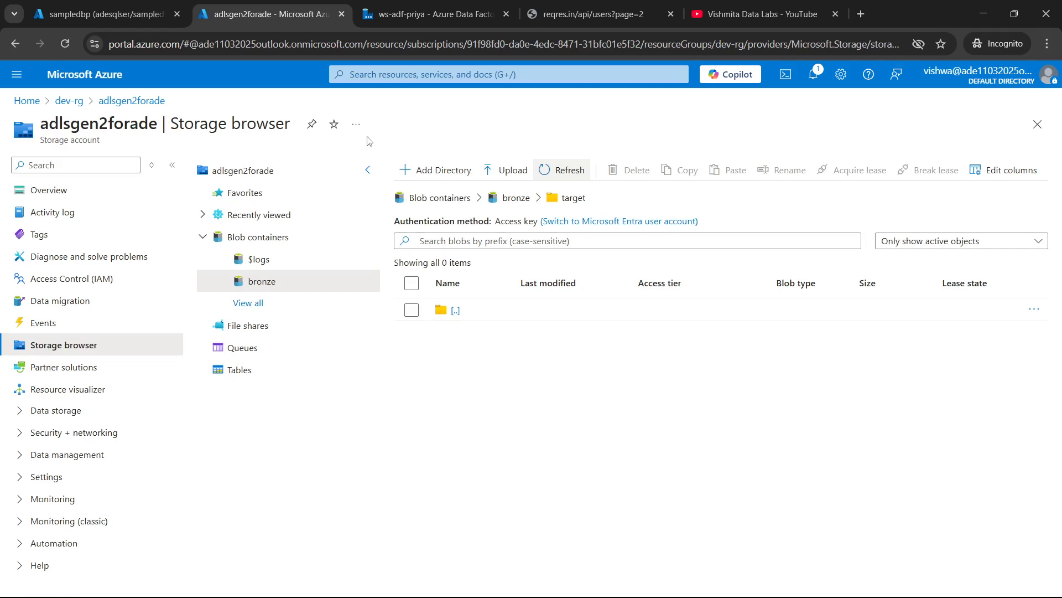
Switch to the Azure Data Factory workspace and create a new pipeline
click(414, 13)
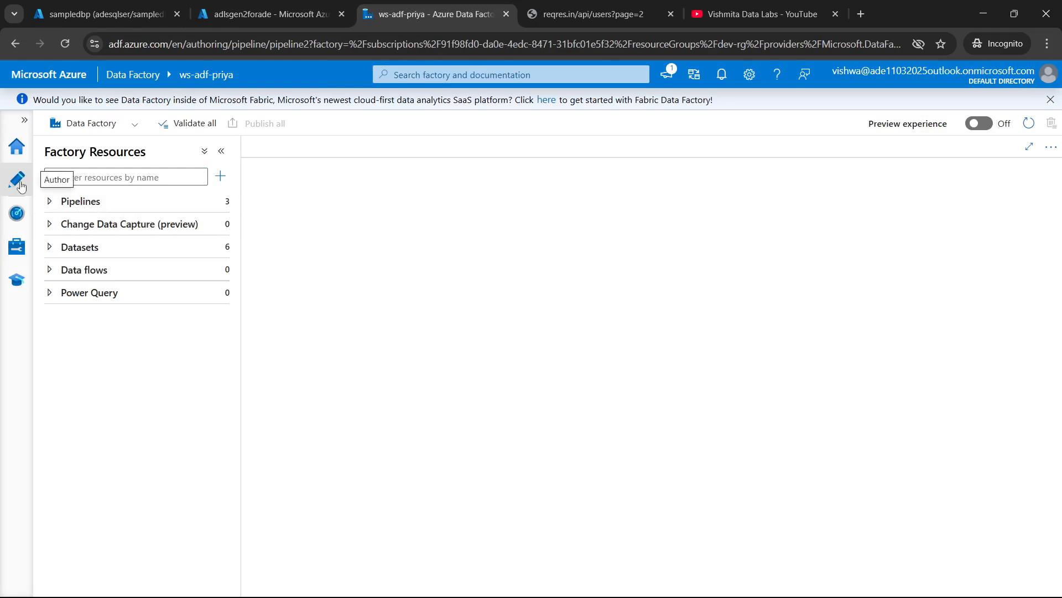
click(213, 203)
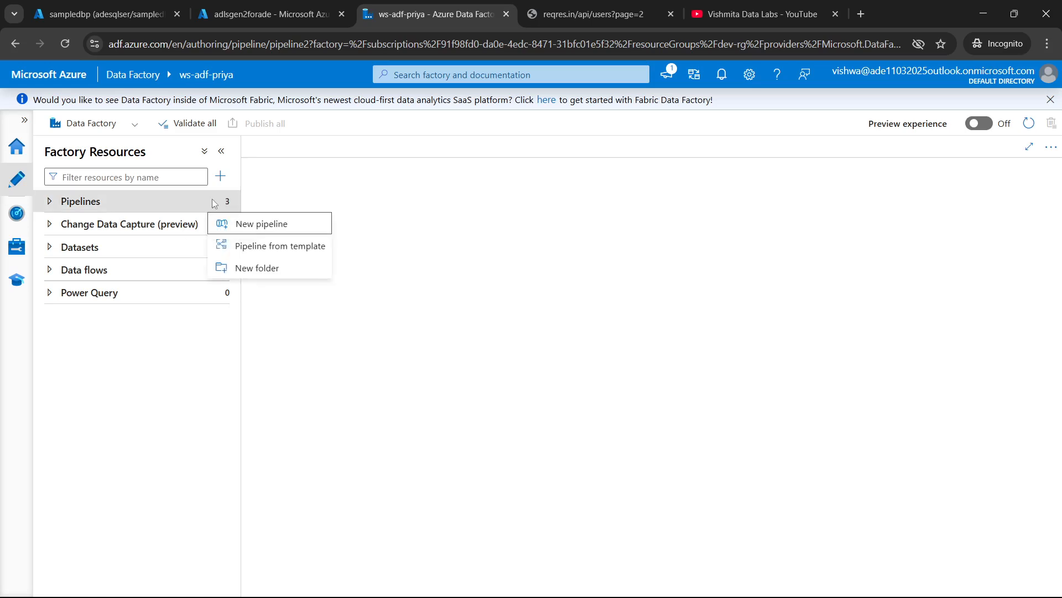
click(259, 228)
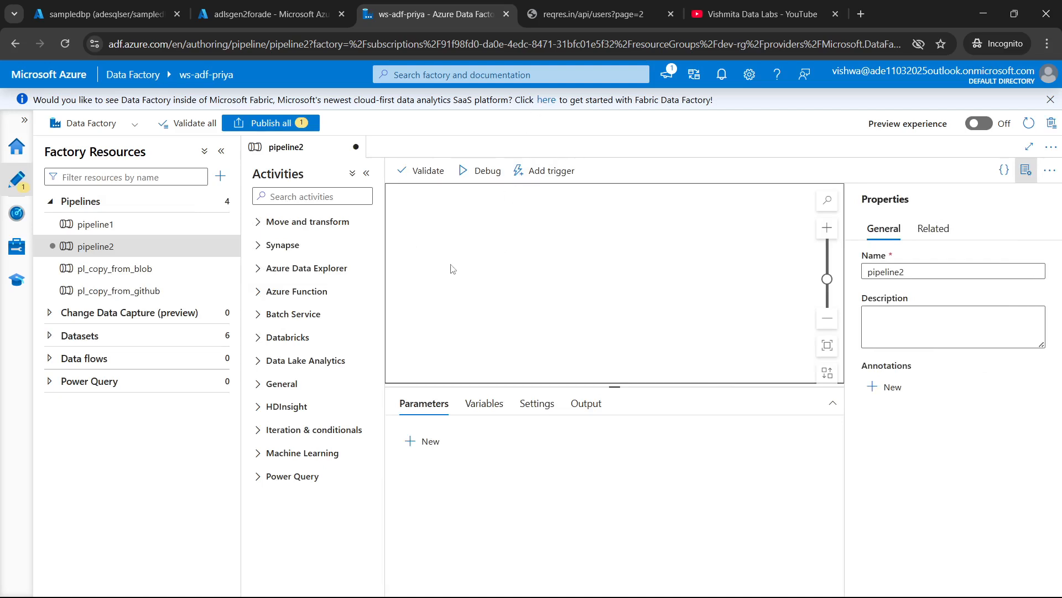
click(304, 6)
click(464, 6)
Add a Copy data activity to the pipeline canvas and collapse the Factory Resources list
click(262, 224)
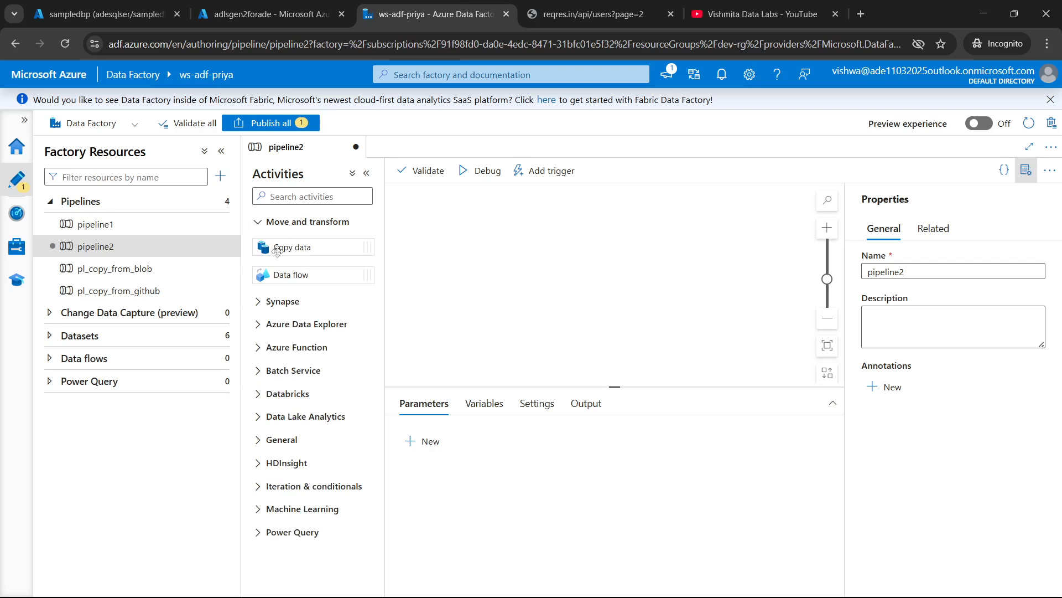
drag(277, 248, 559, 261)
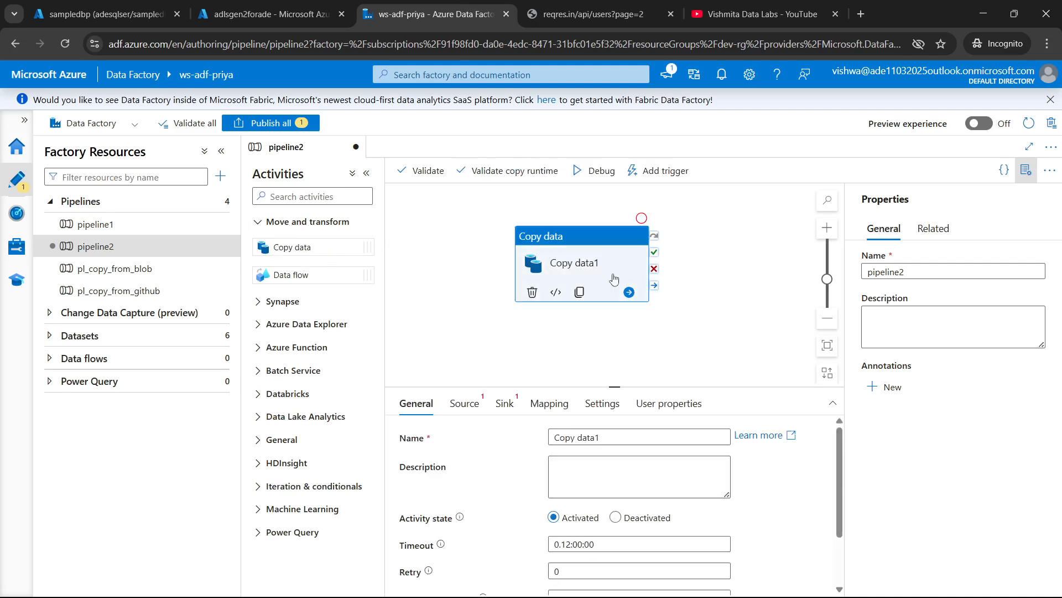
click(222, 152)
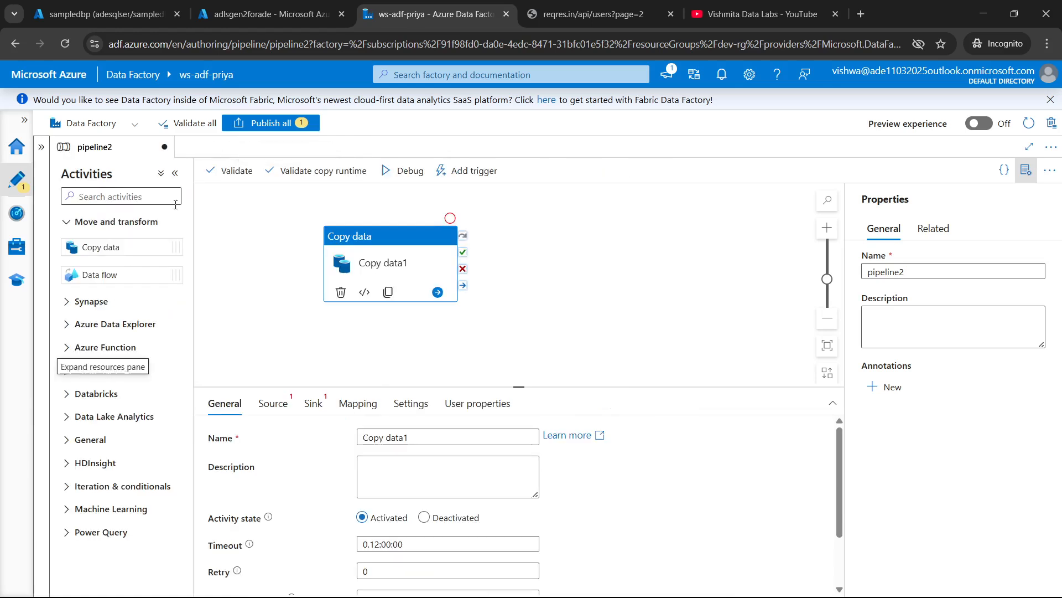
Rename the new pipeline as pl_copy_data_via_api and hide its properties
double_click(908, 272)
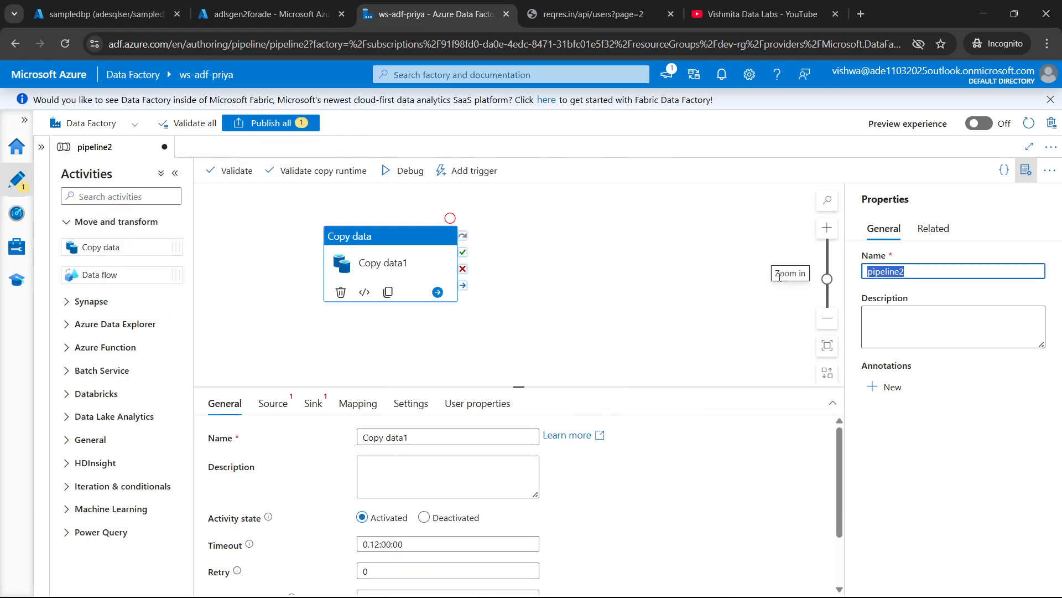
text(pl_copy_data)
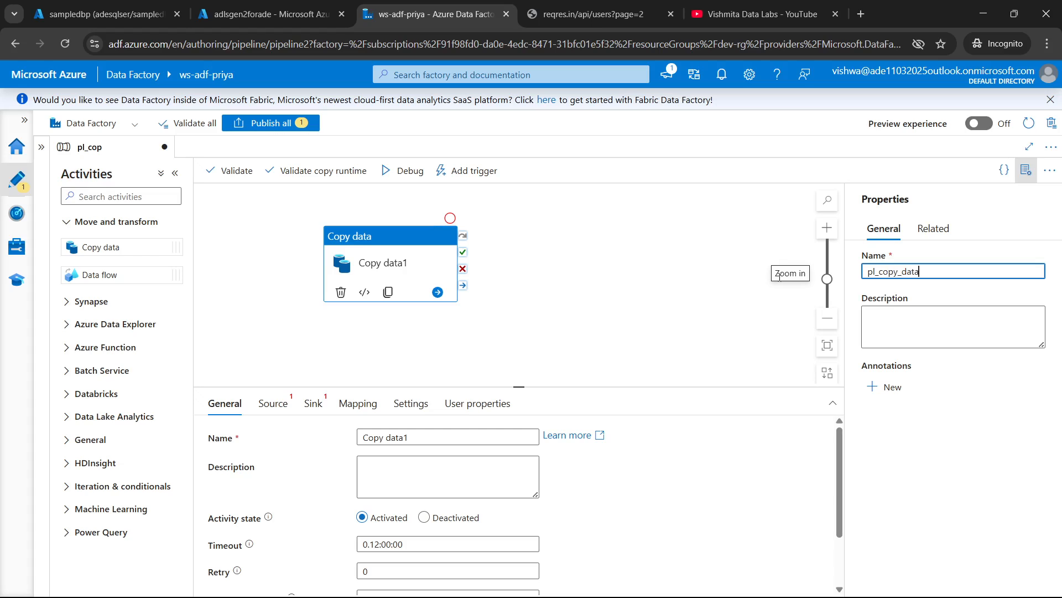
text(_via_apo)
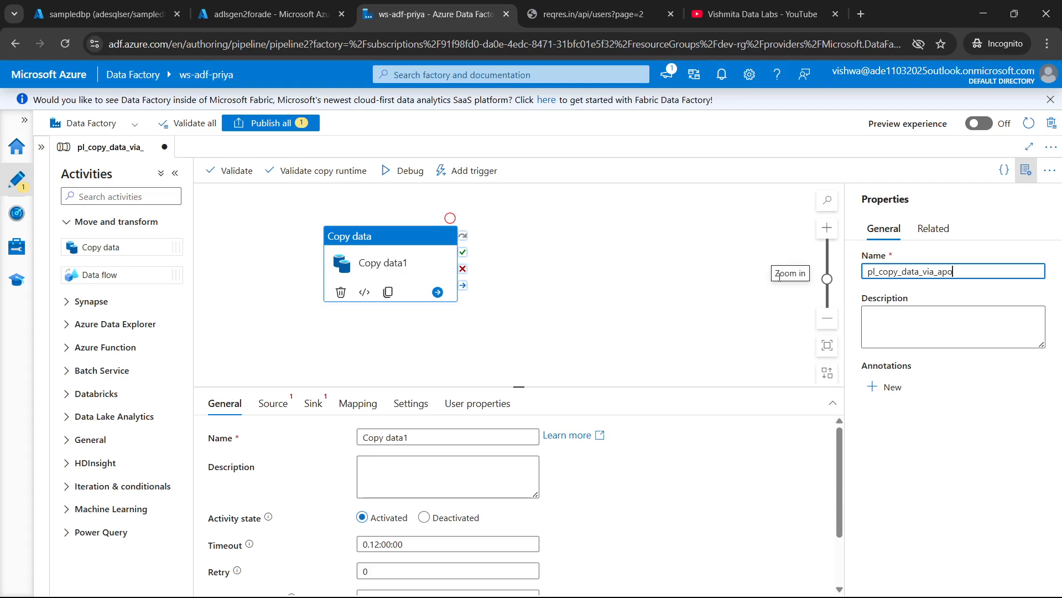
text(o)
text(i)
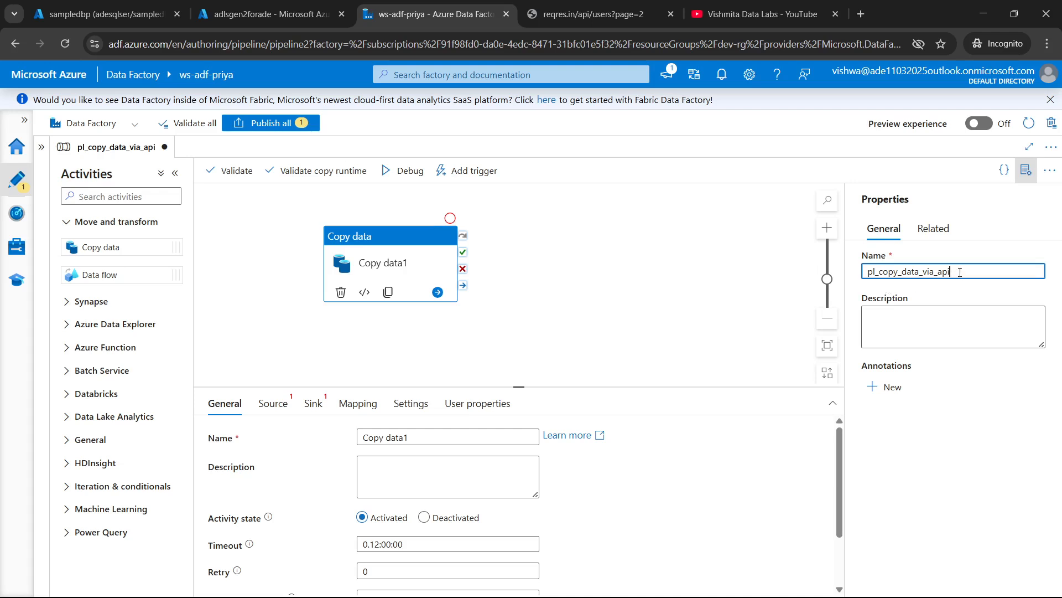
key(ctrl+a)
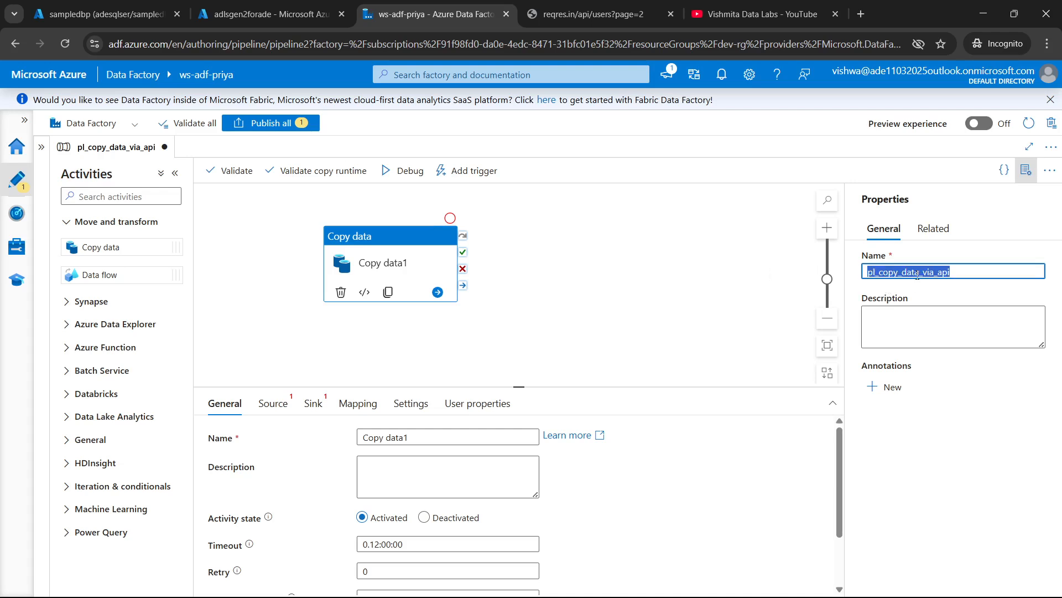
click(948, 273)
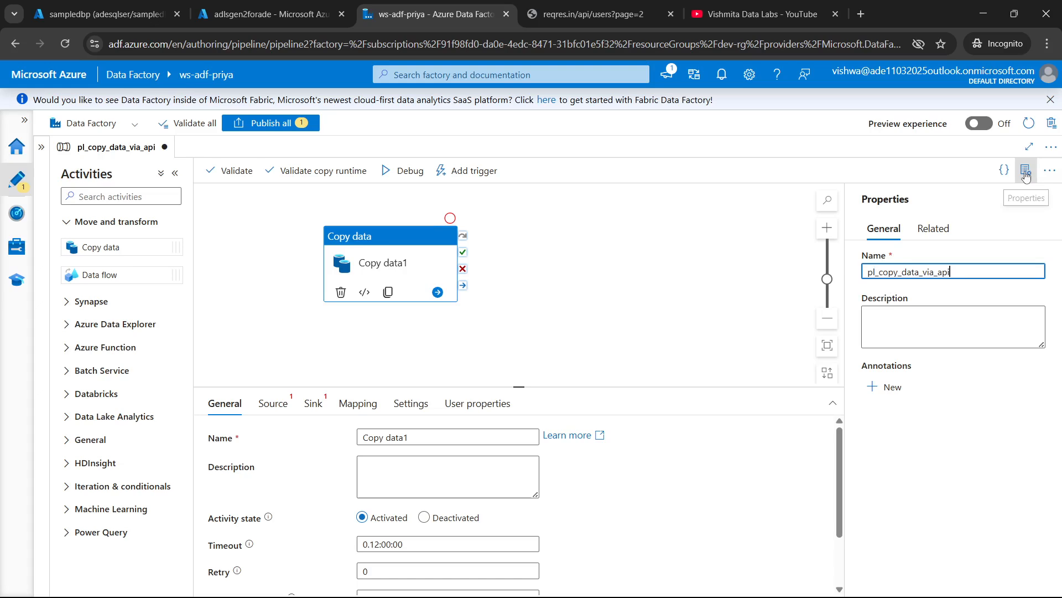
drag(962, 272, 864, 272)
click(878, 272)
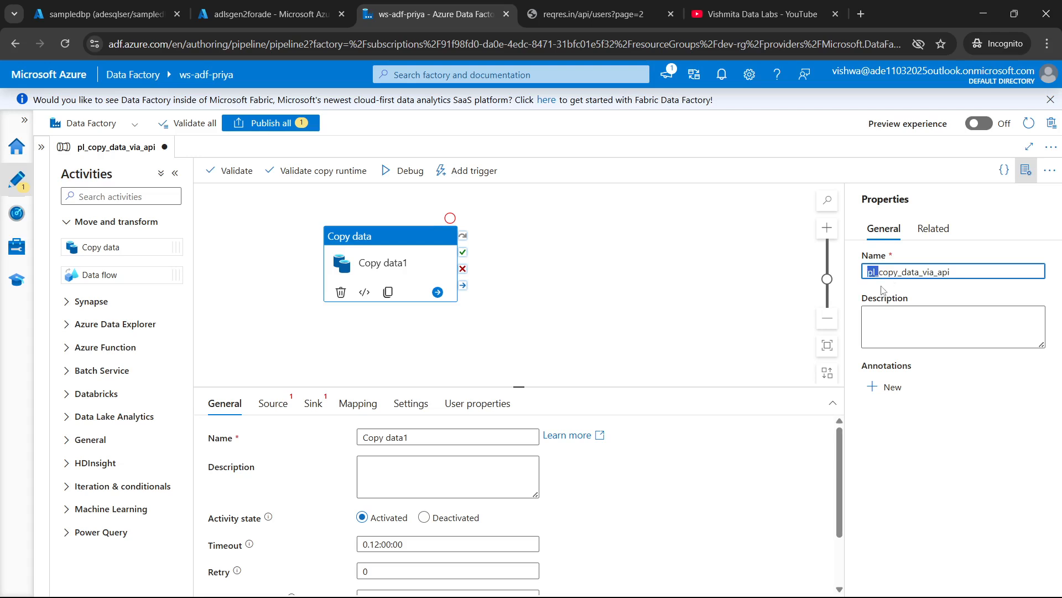
click(1026, 171)
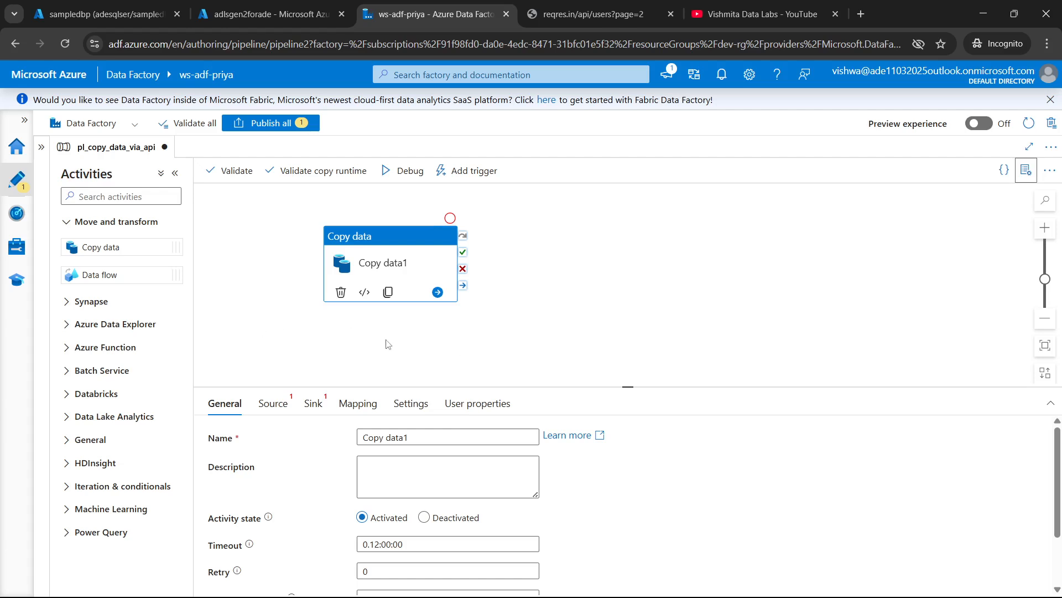
Move the copy activity to the middle of the canvas, rename it "Copy data from Rest API" and review its general settings
drag(381, 239, 525, 249)
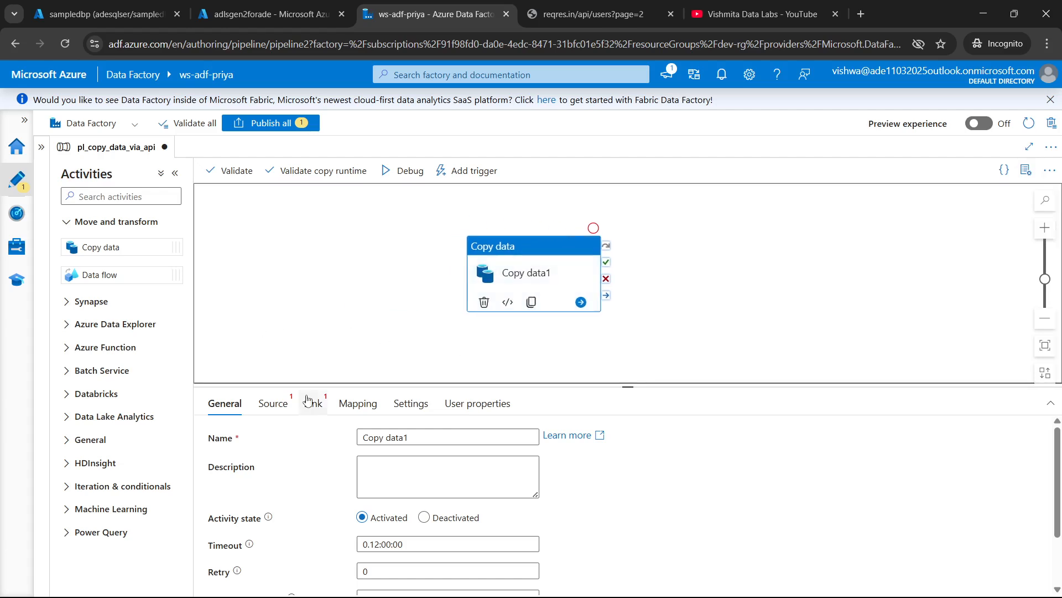
click(424, 437)
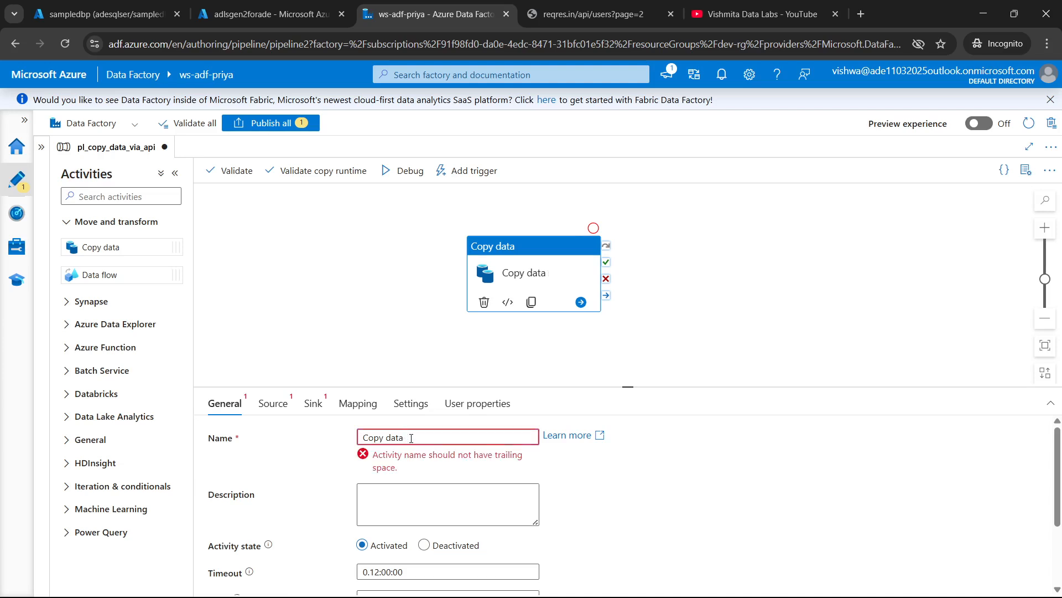
text(from Rest API)
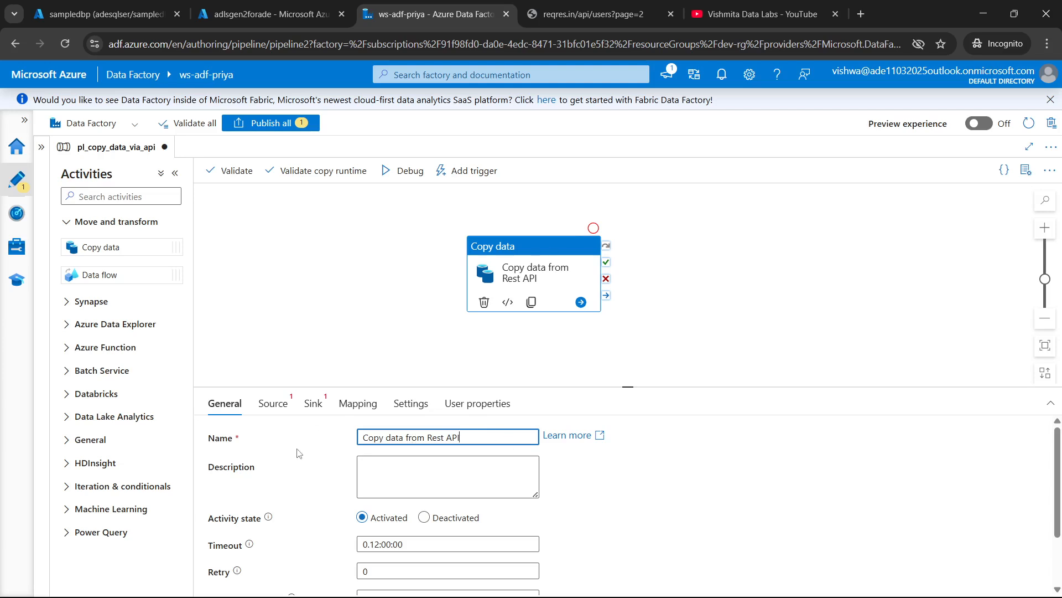
scroll(299, 484, down, 2)
scroll(312, 477, up, 2)
scroll(388, 470, down, 2)
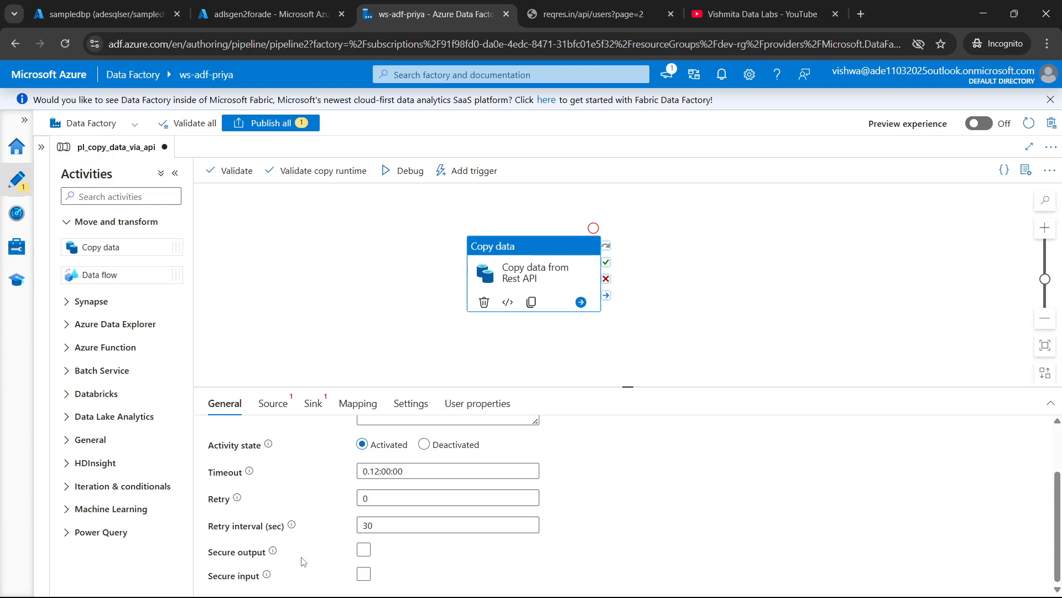
click(273, 403)
click(223, 407)
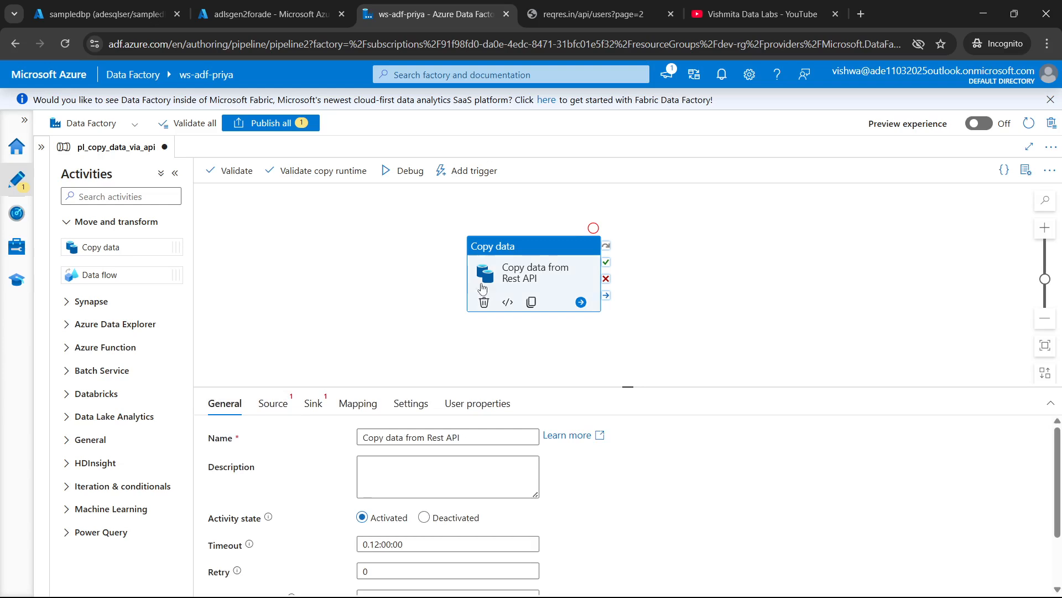
Start a new source dataset for the copy activity, using REST as the data store
click(273, 412)
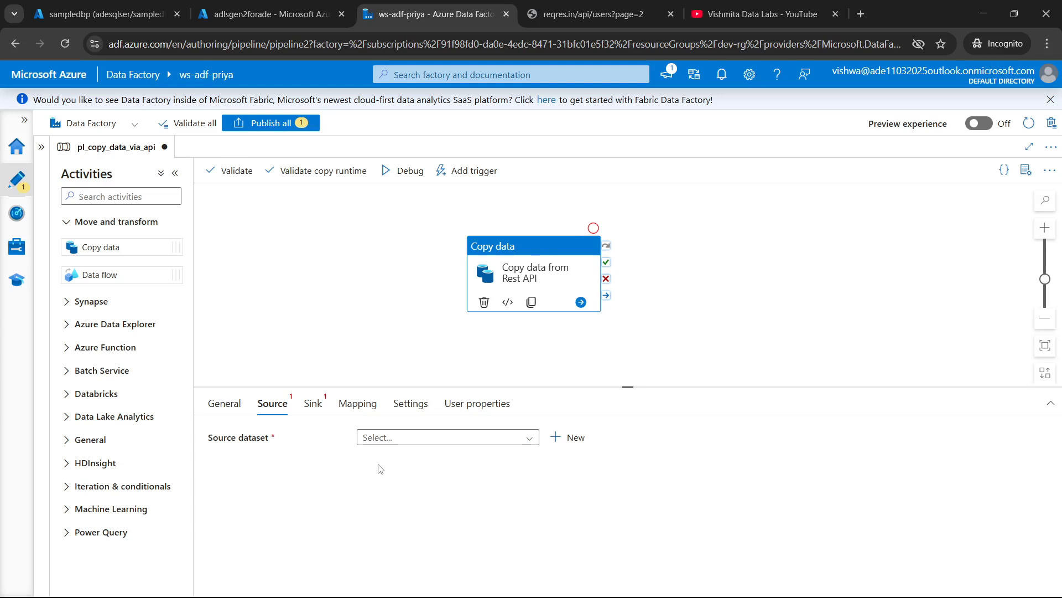
click(566, 442)
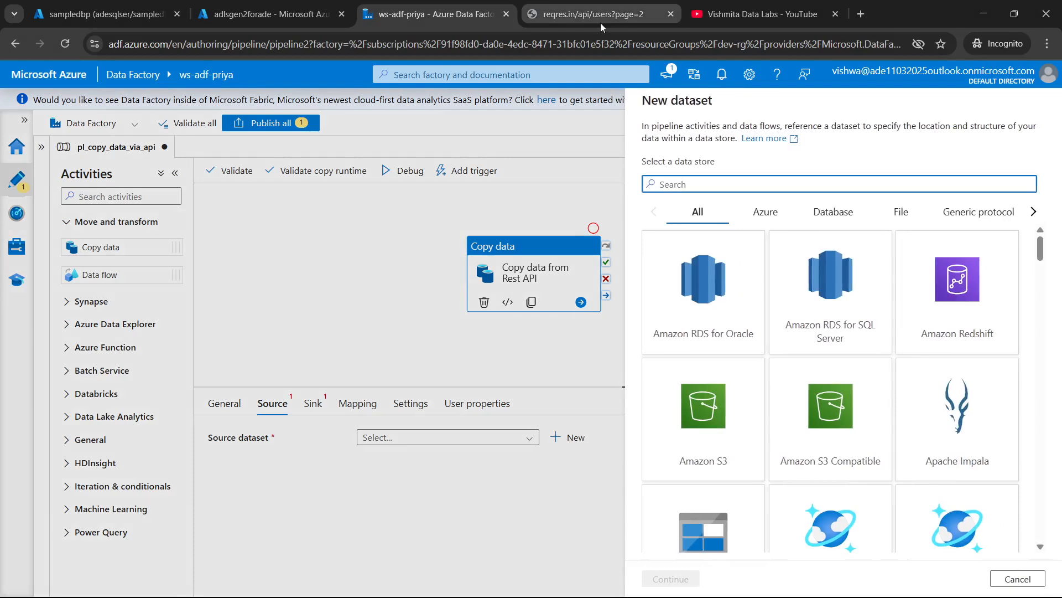
text(rest)
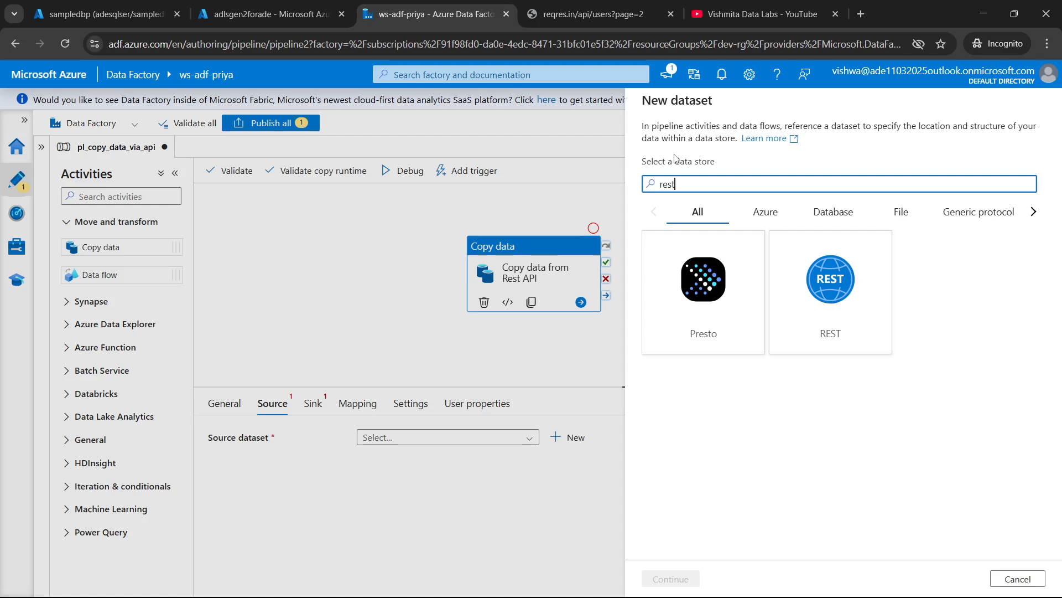
click(835, 281)
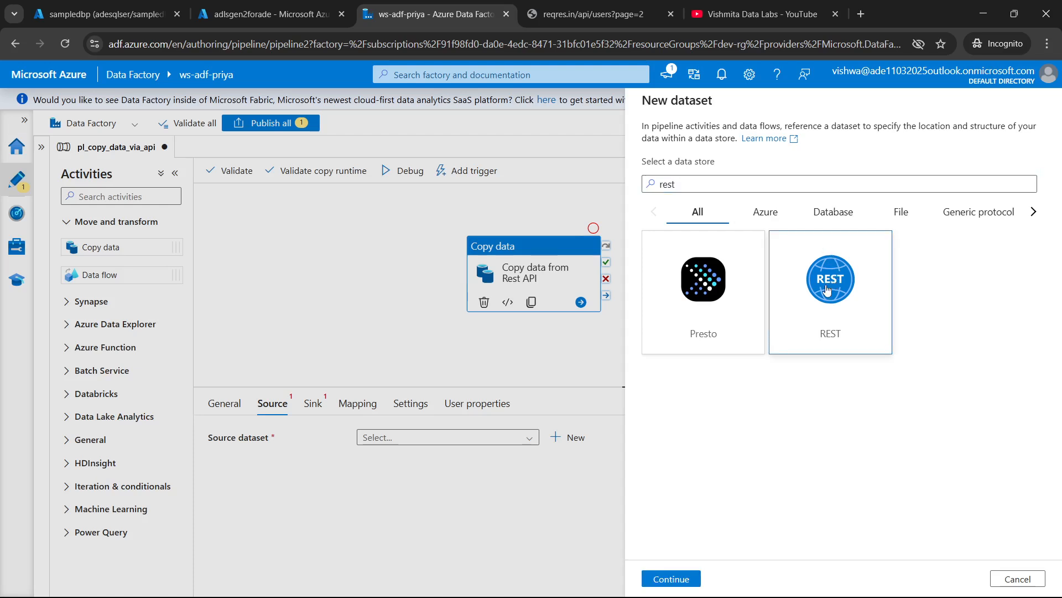
click(676, 579)
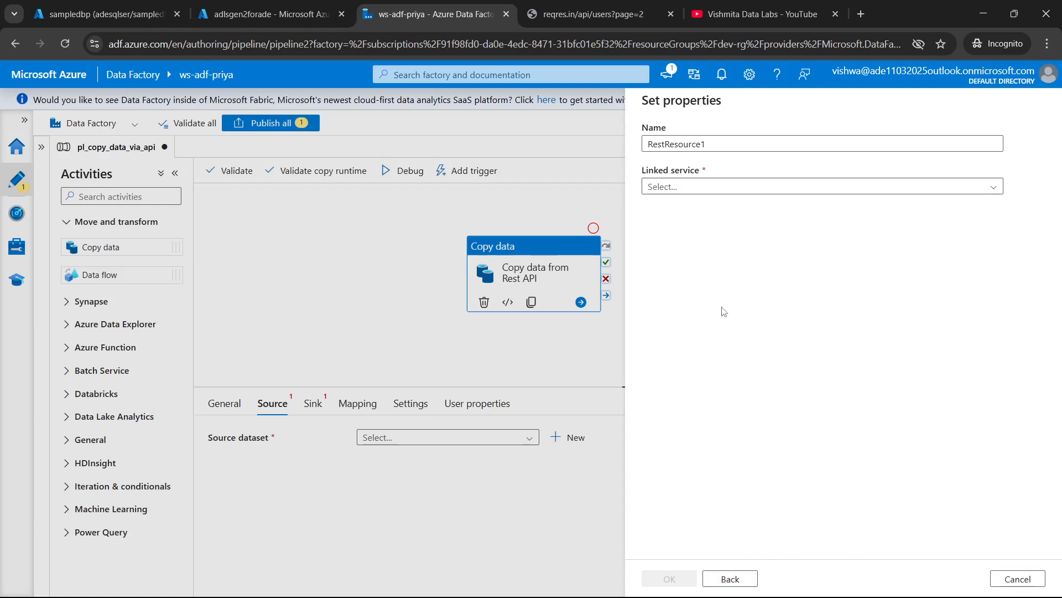
Name the REST source dataset ds_restapi_src and copy that name
double_click(712, 147)
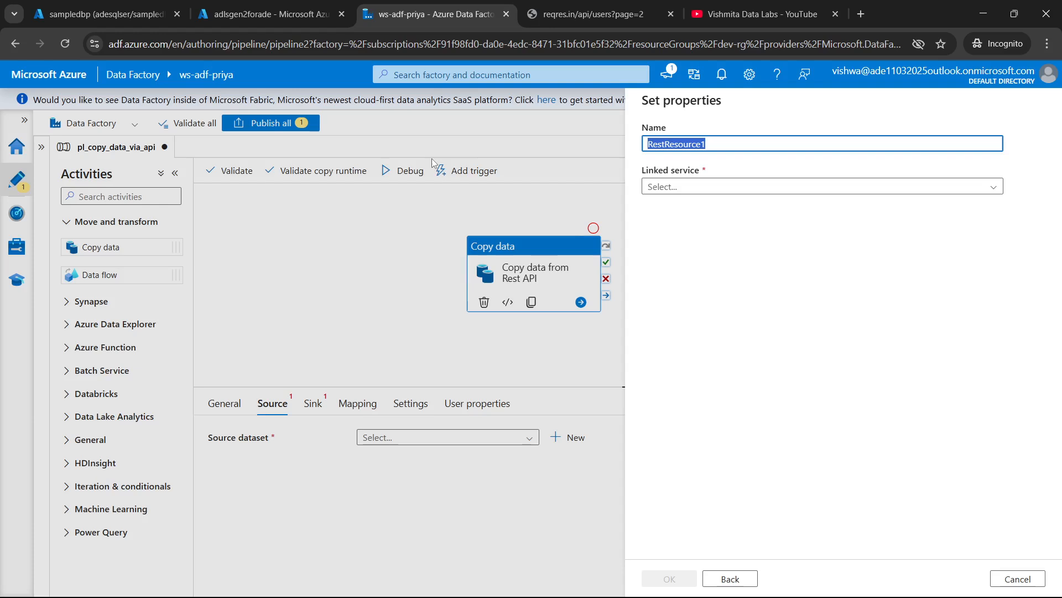
text(ds)
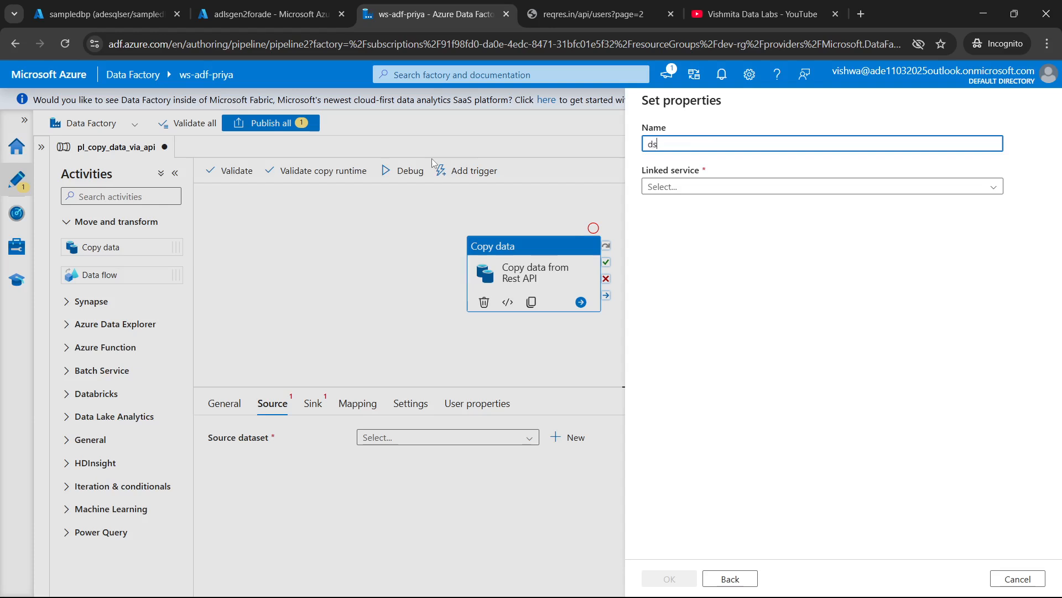
text(_)
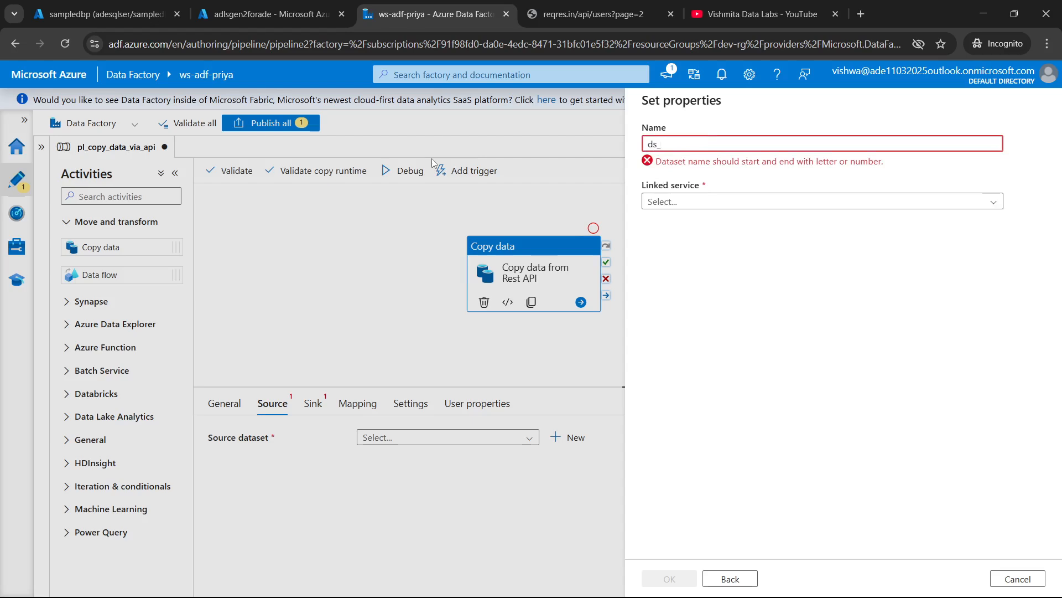
text(restap)
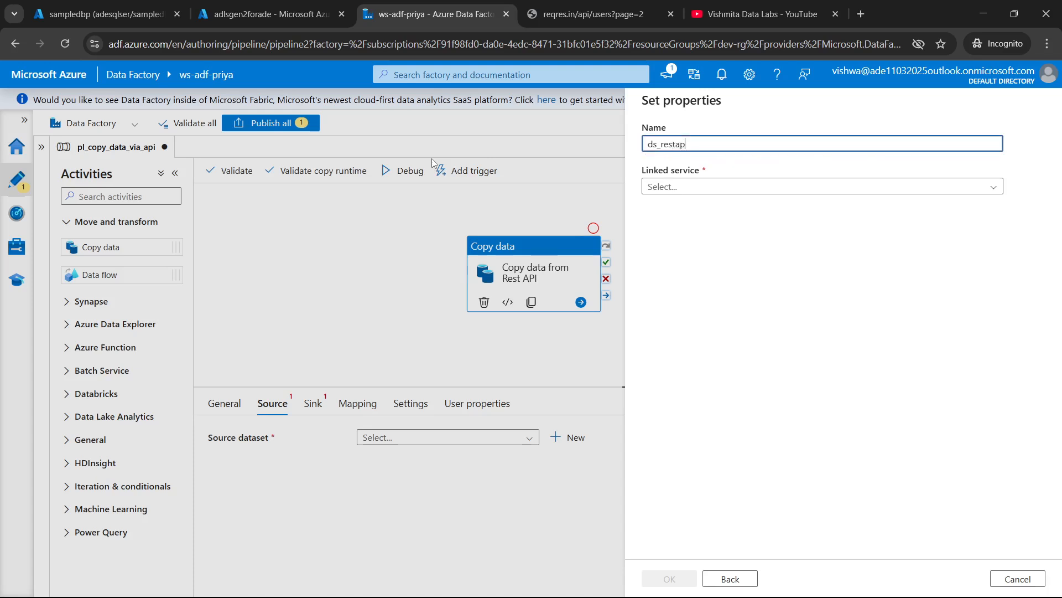
text(i_)
text(r)
text(src)
key(ctrl+a)
key(ctrl+c)
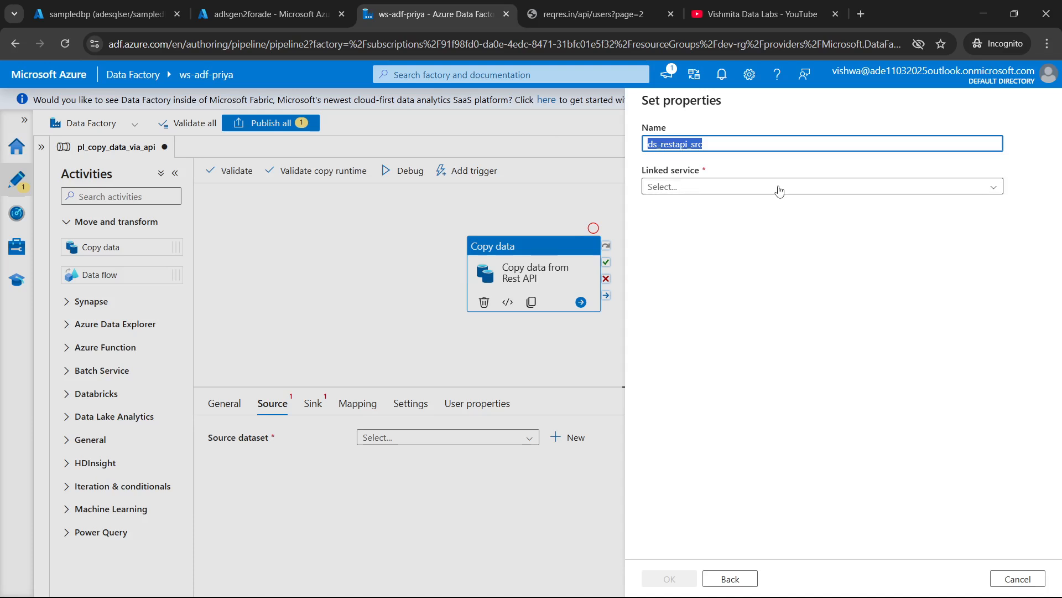
Start a new REST linked service for the dataset, reusing the copied name with its prefix changed to give ls_restapi_src
click(710, 187)
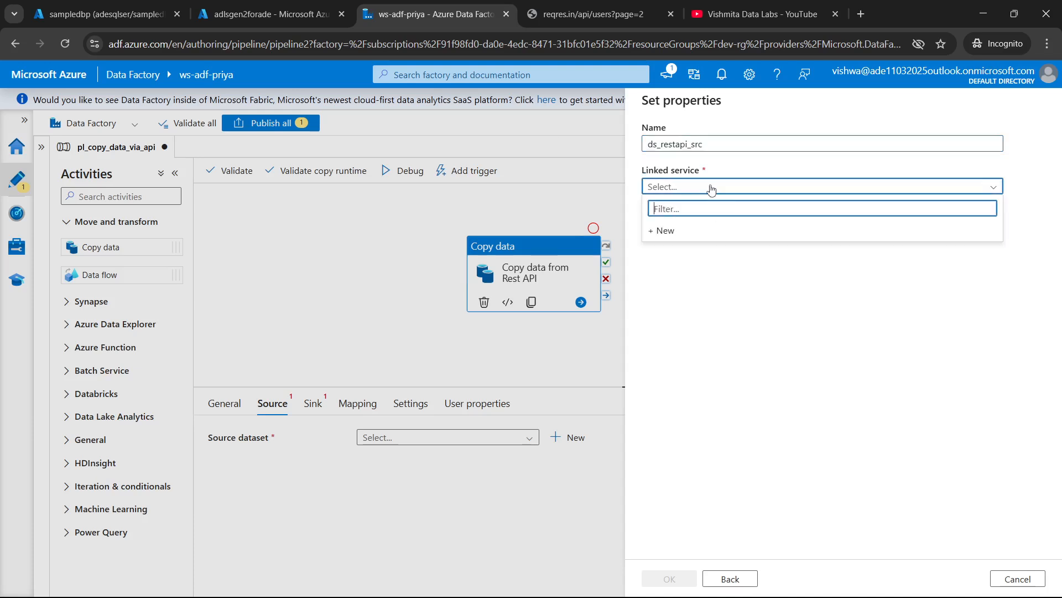
click(664, 232)
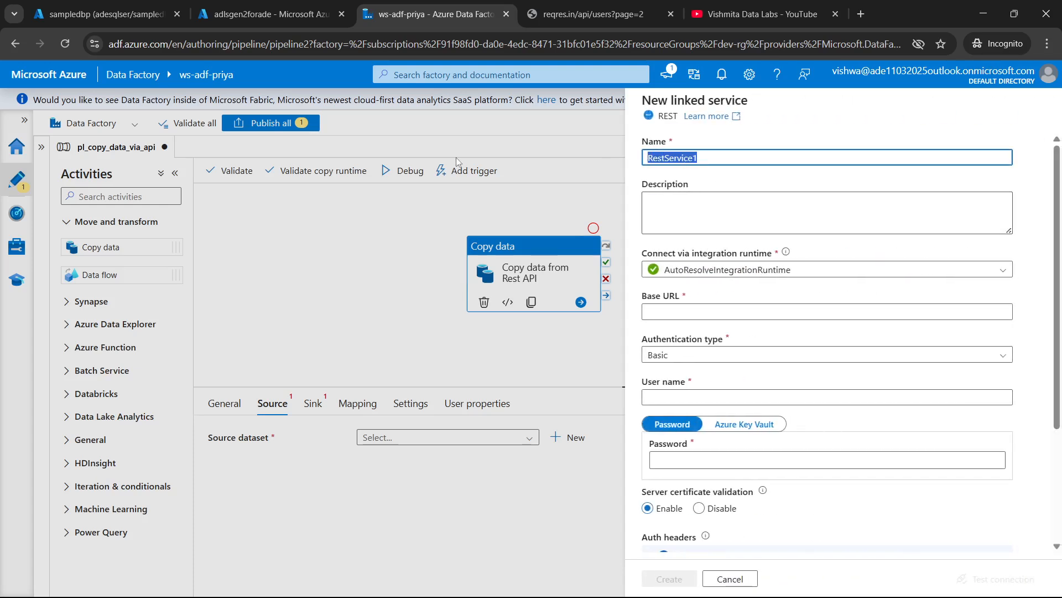
key(ctrl+v)
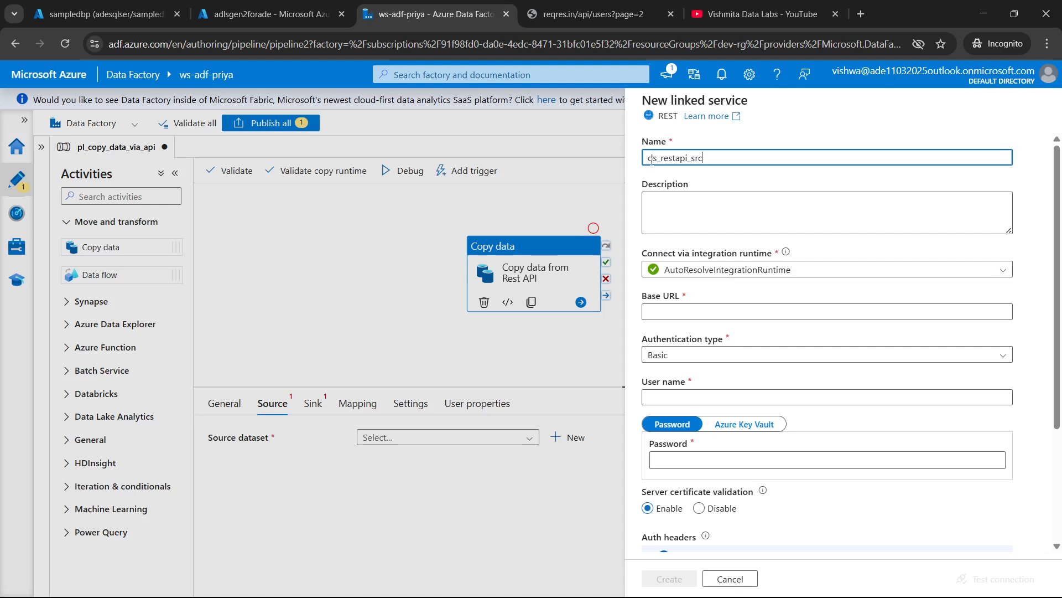
key(BackSpace)
text(l)
drag(647, 157, 704, 159)
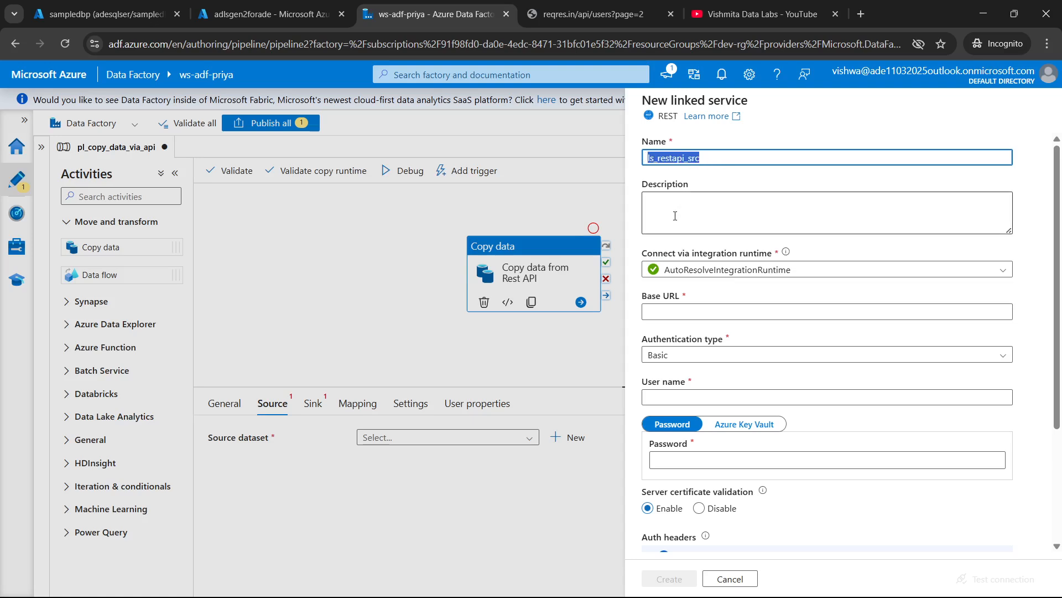
scroll(796, 213, down, 1)
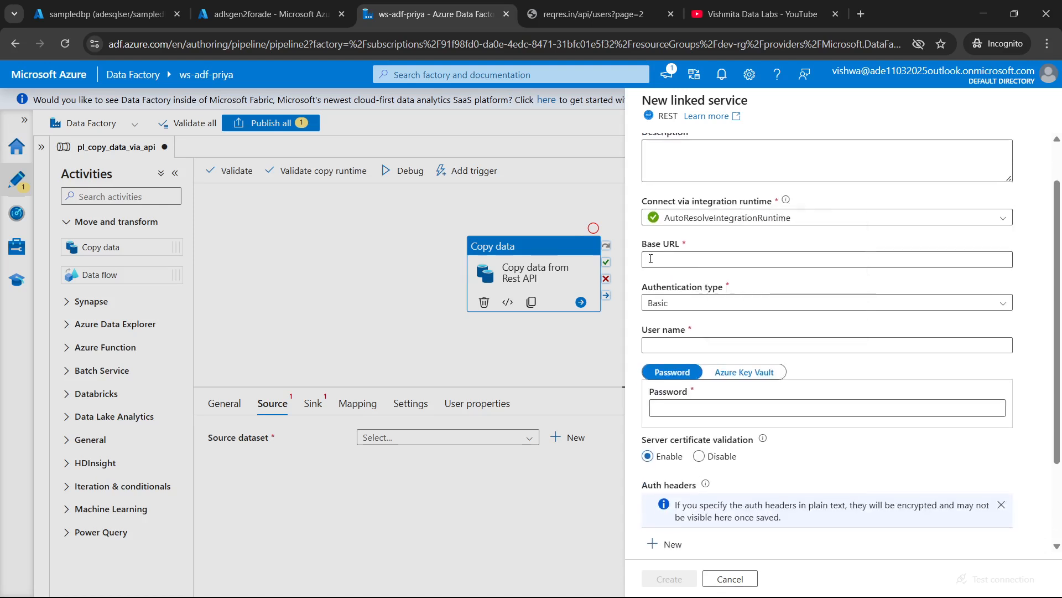
scroll(714, 276, down, 1)
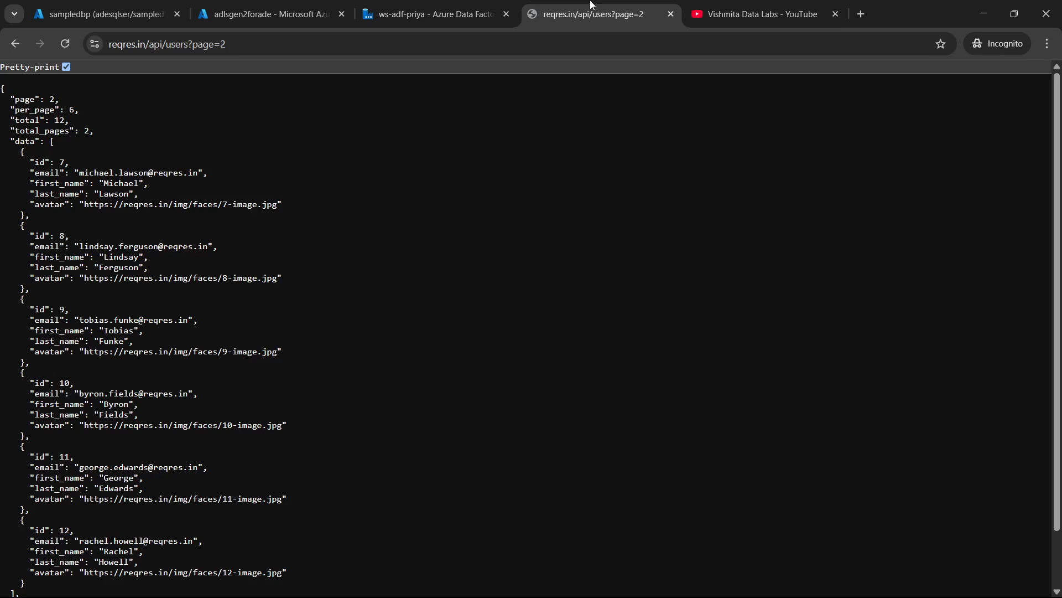
click(594, 14)
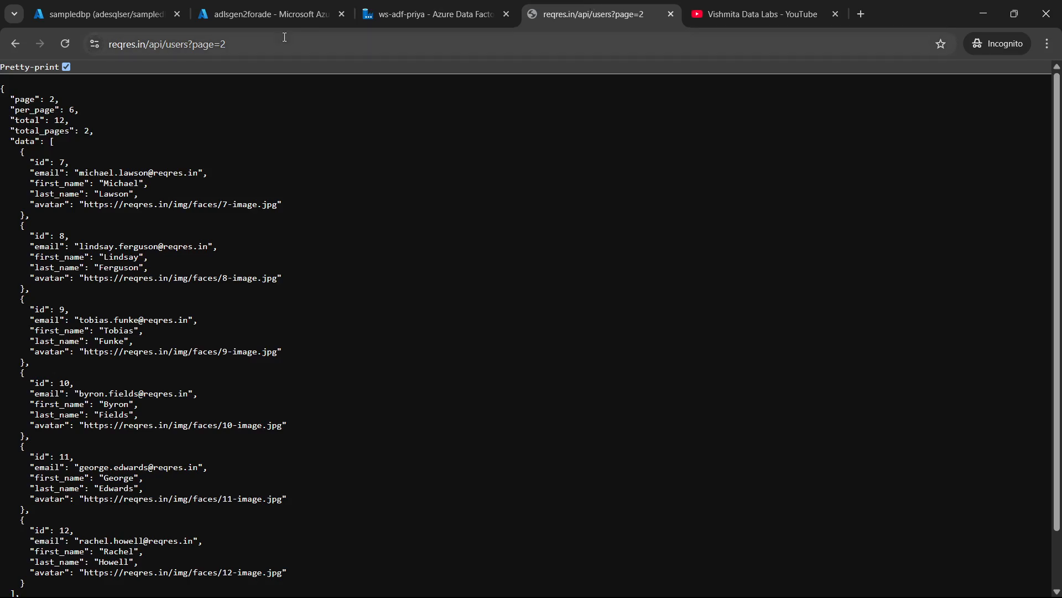
click(228, 46)
key(ctrl+c)
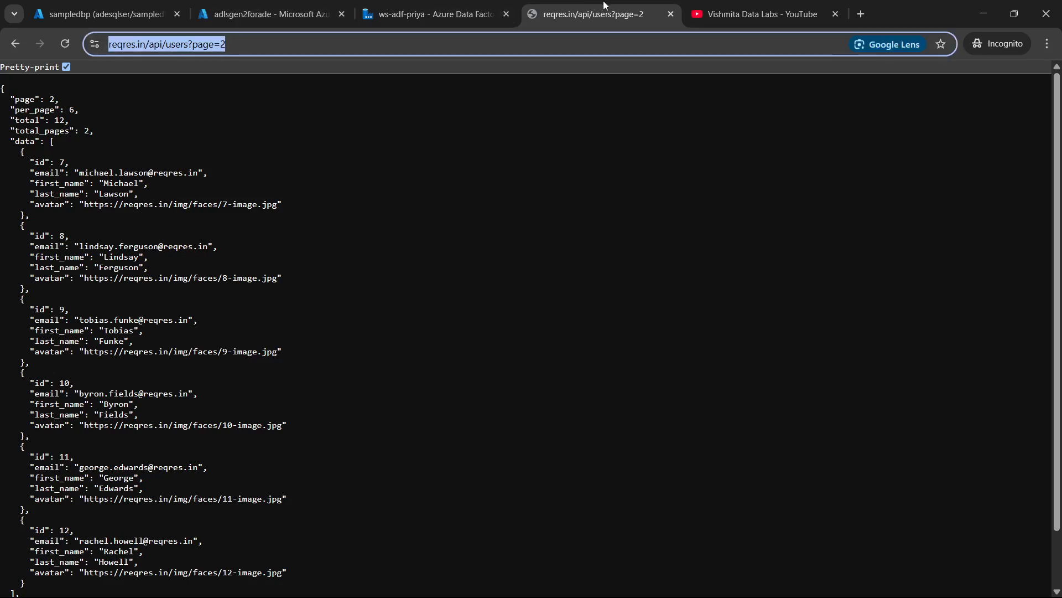
click(407, 15)
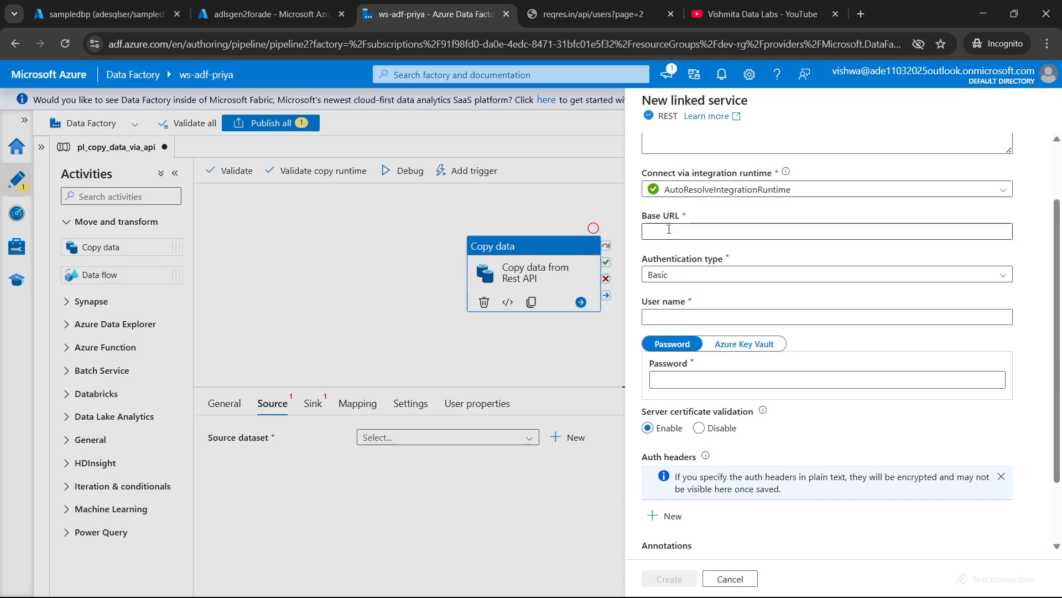
click(669, 230)
key(ctrl+v)
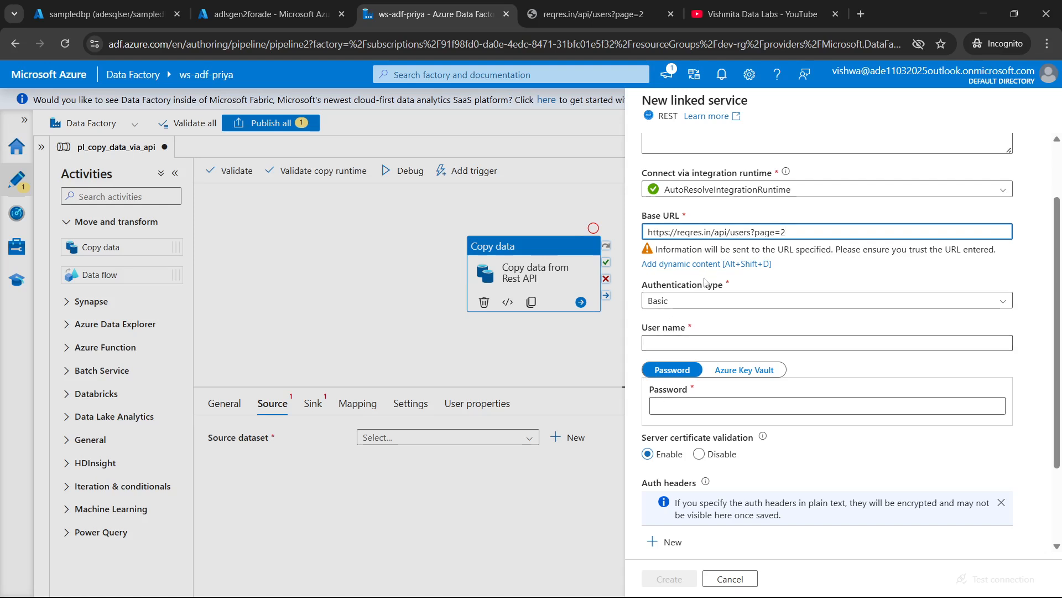
Create the REST linked service with Anonymous authentication after testing its connection, and finish the source dataset with it
click(695, 302)
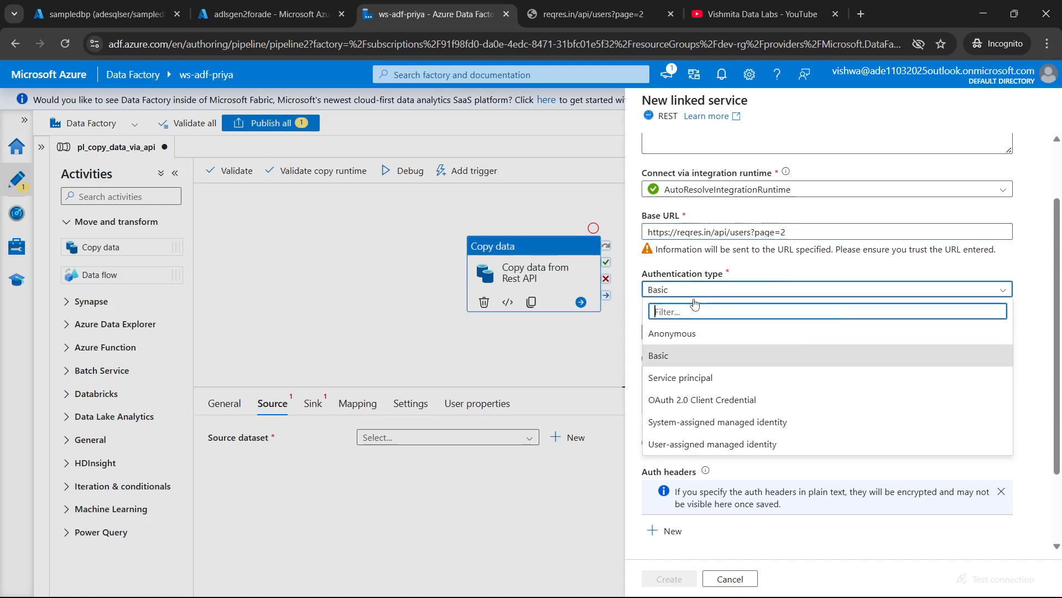
click(665, 334)
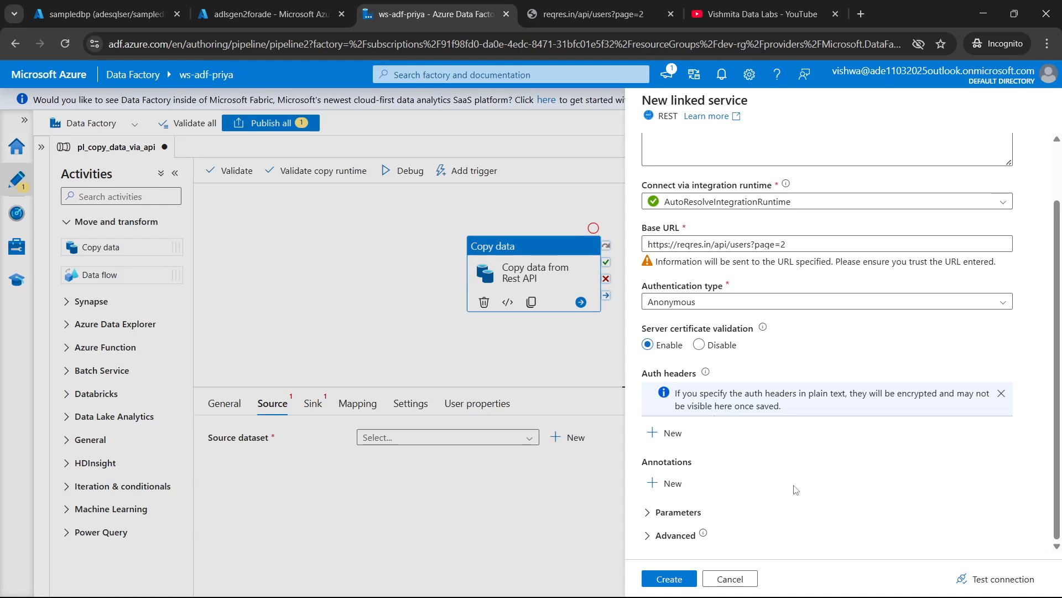
click(977, 579)
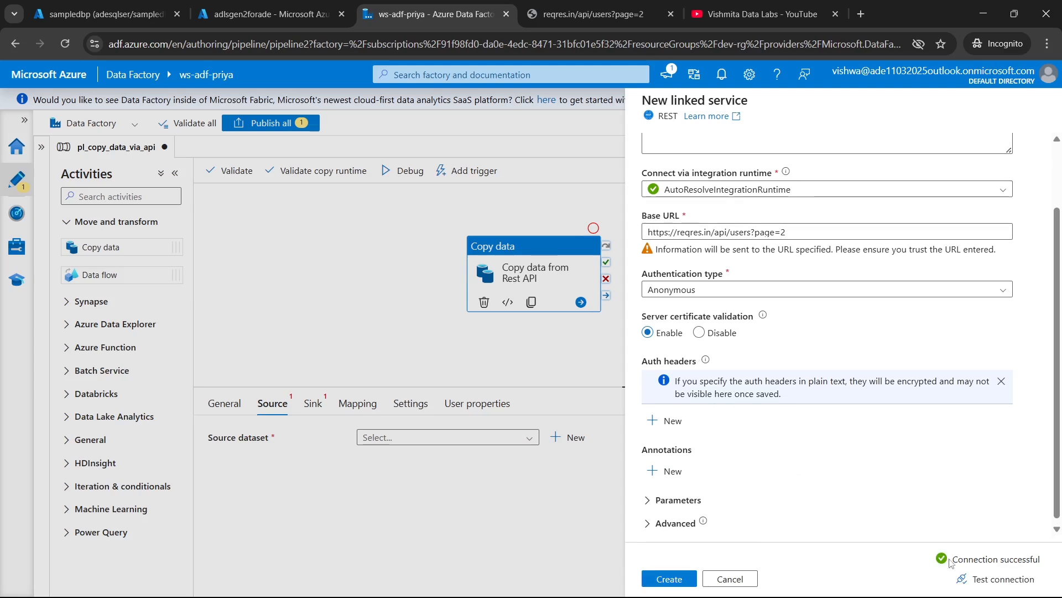
click(668, 579)
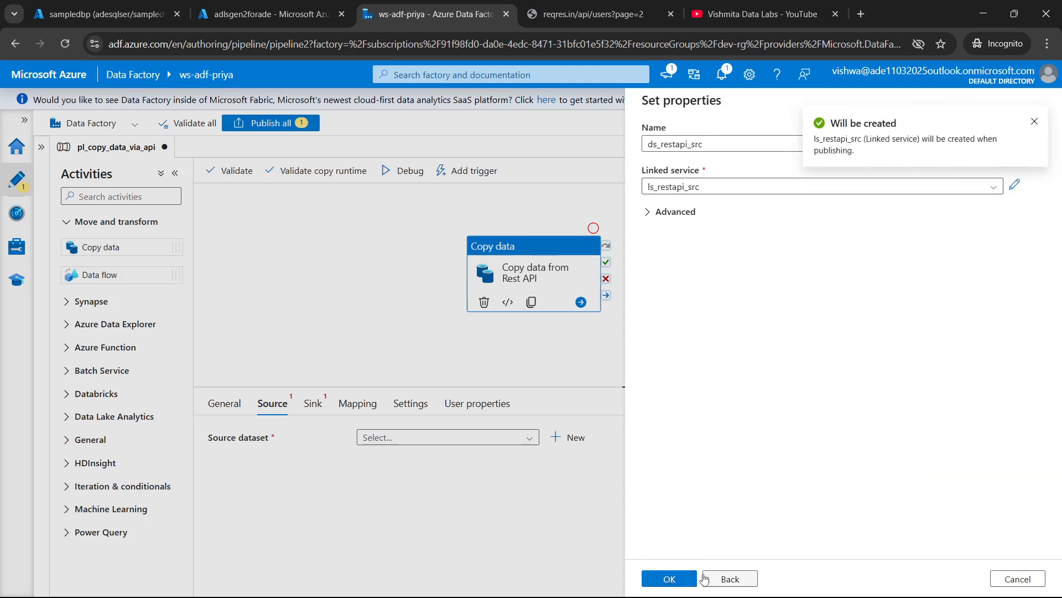
click(671, 579)
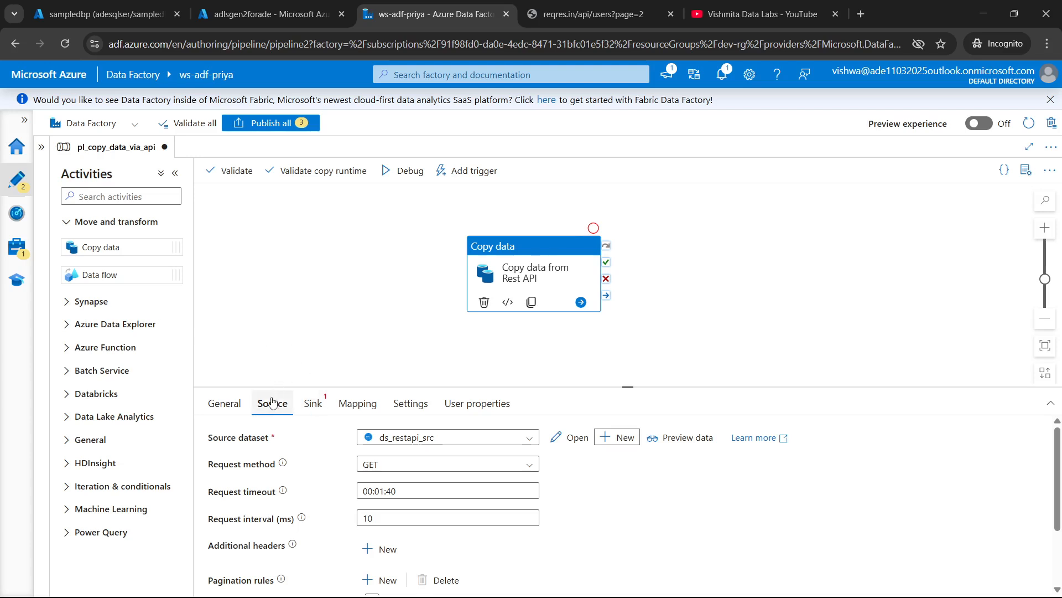
Start a new sink dataset for the copy activity, using Azure Data Lake Storage Gen2 with the DelimitedText format
click(313, 404)
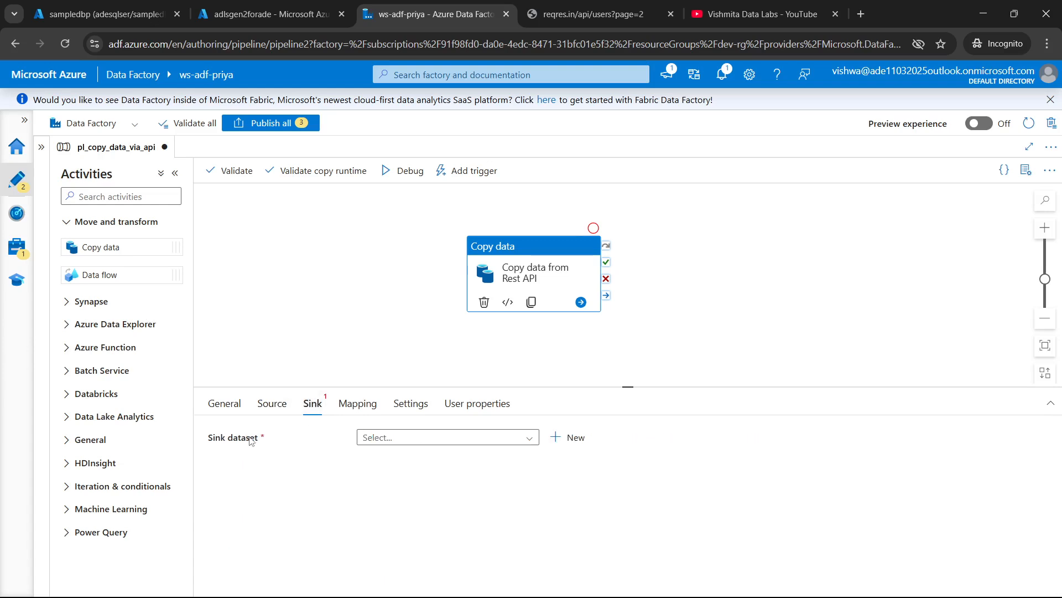
click(563, 440)
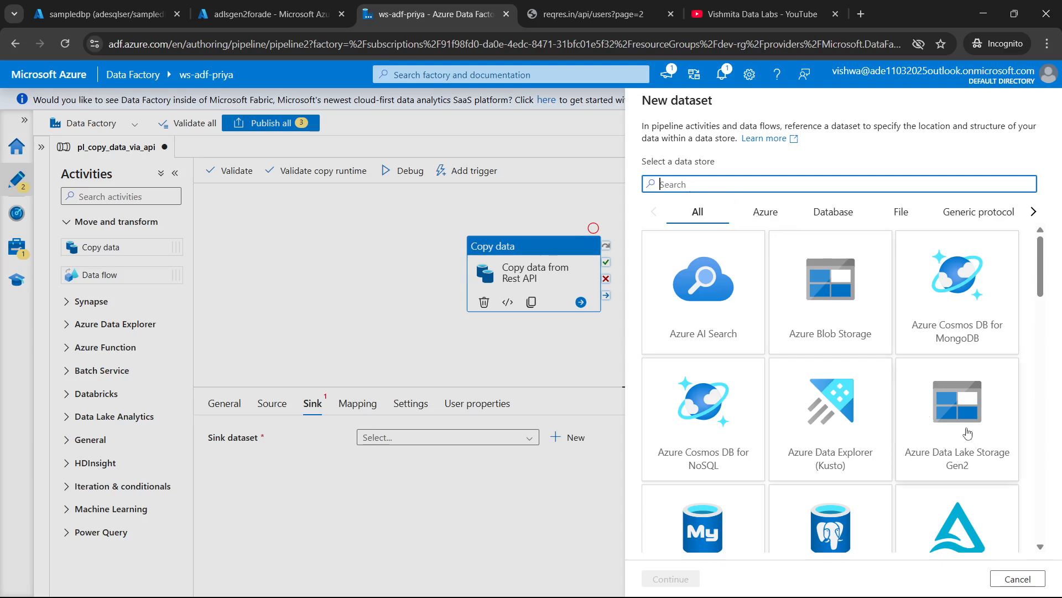
click(766, 216)
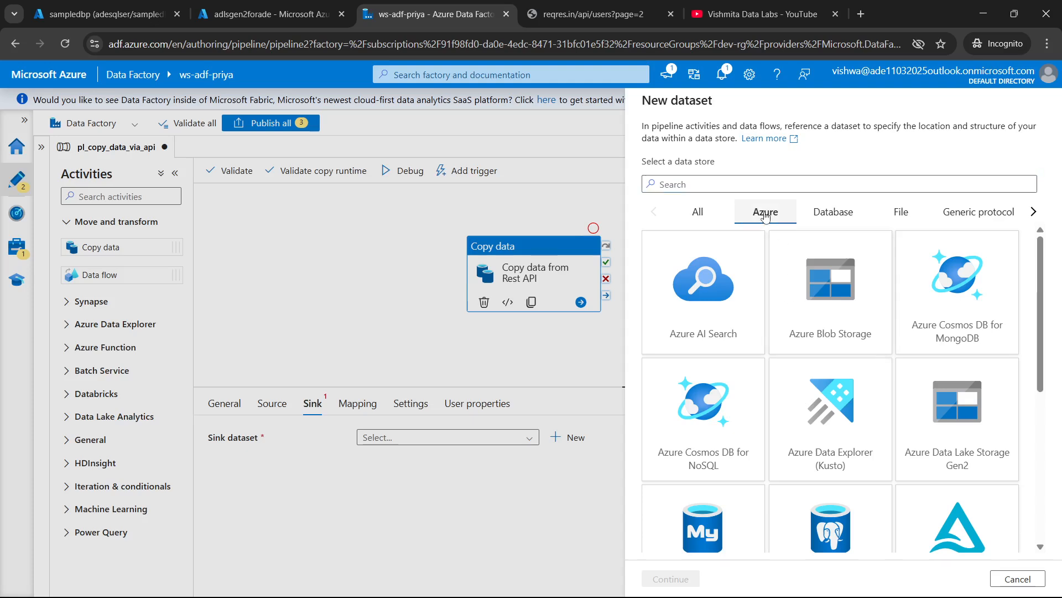
scroll(868, 406, down, 5)
scroll(867, 406, up, 5)
click(955, 439)
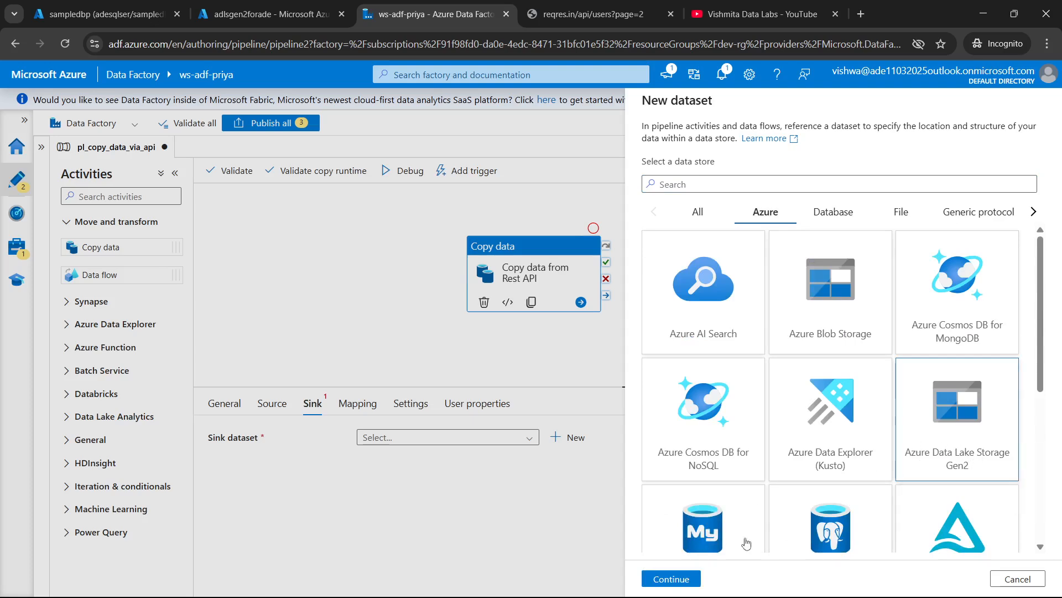
click(672, 579)
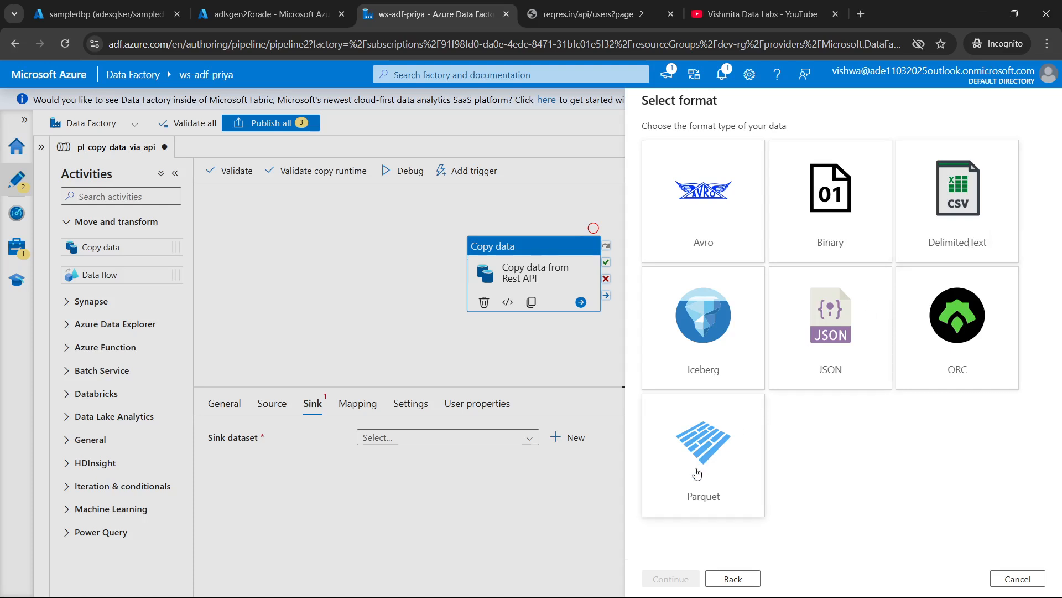
click(951, 230)
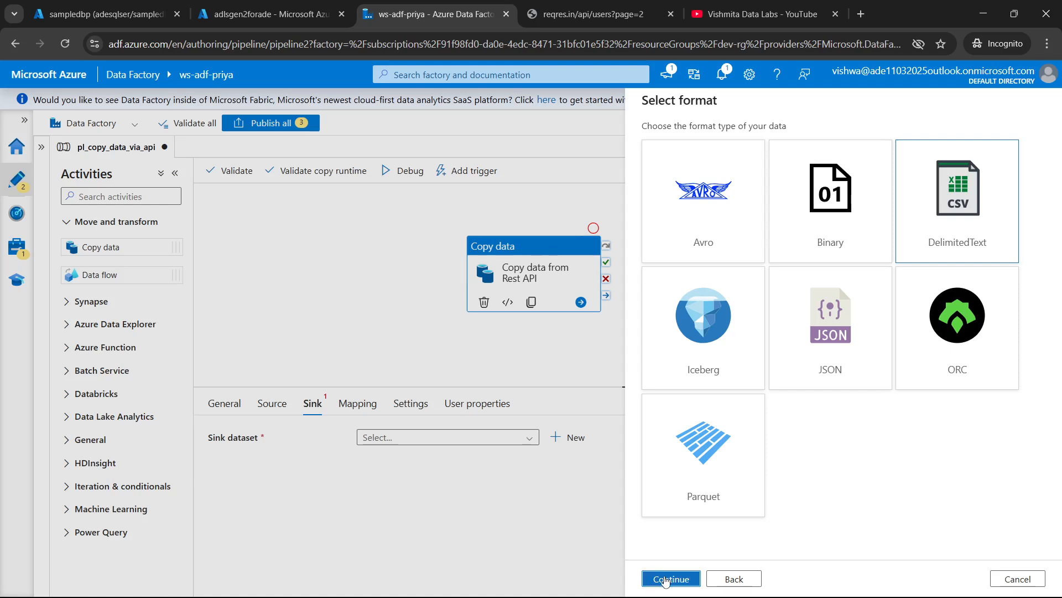
click(665, 579)
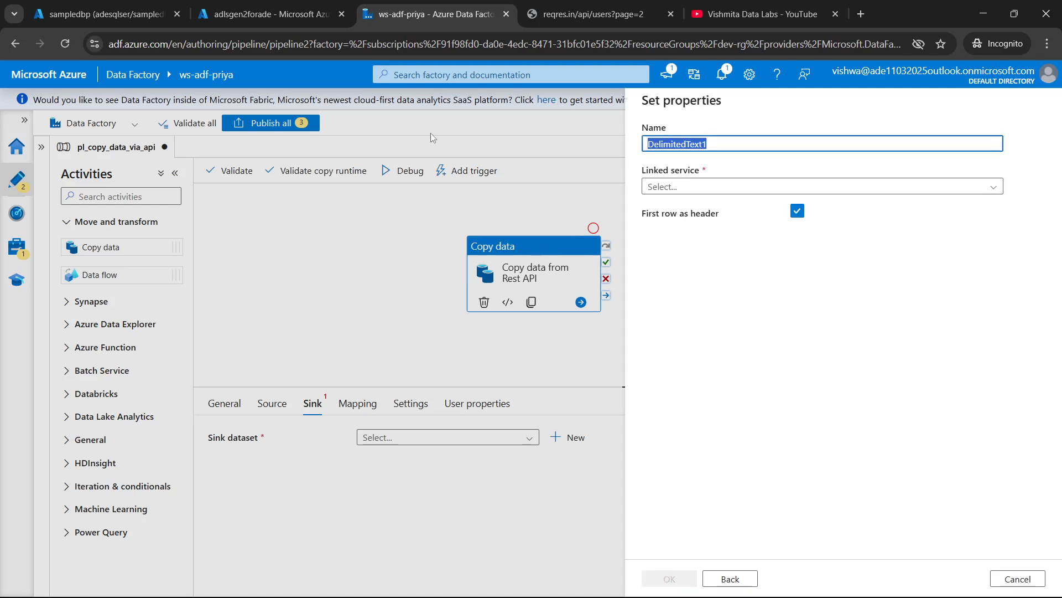
Name the sink dataset ds_restapi_tgt and copy that name
key(ctrl+v)
key(ctrl+a)
text(ds)
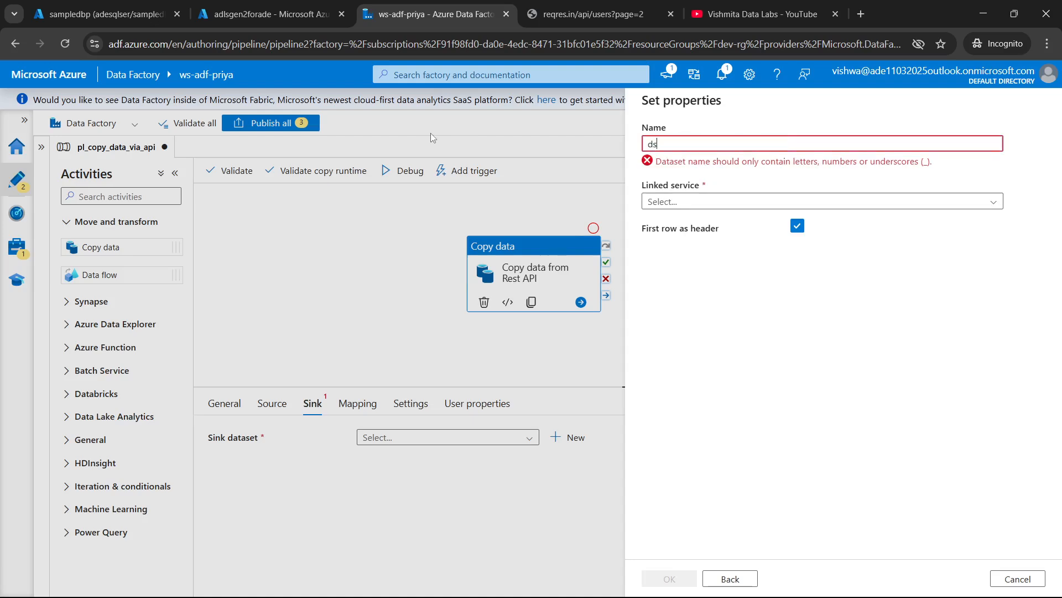
text(_restapi_tg)
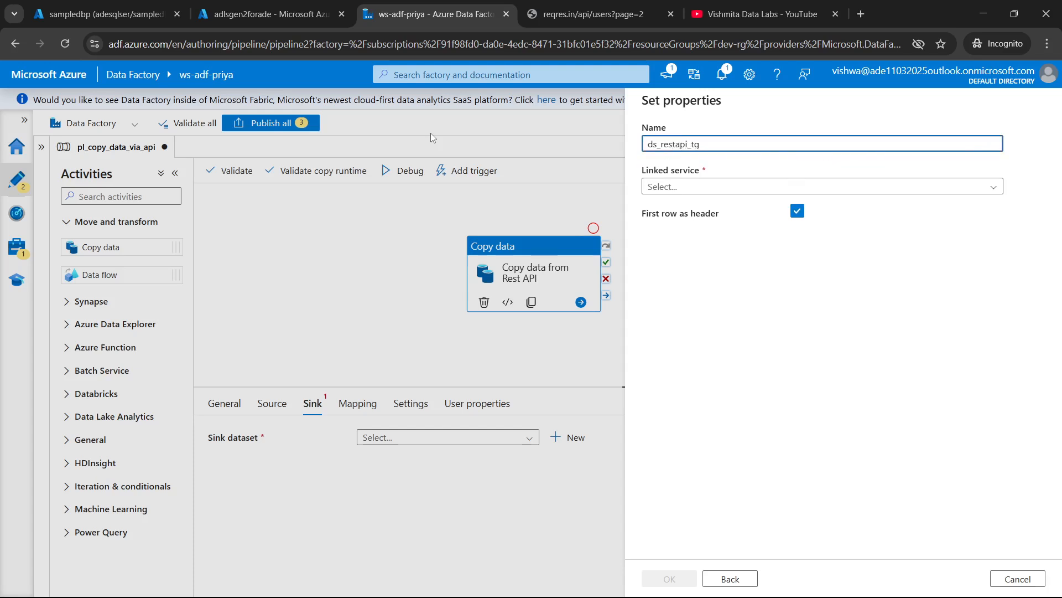
text(t)
key(ctrl+a)
key(ctrl+c)
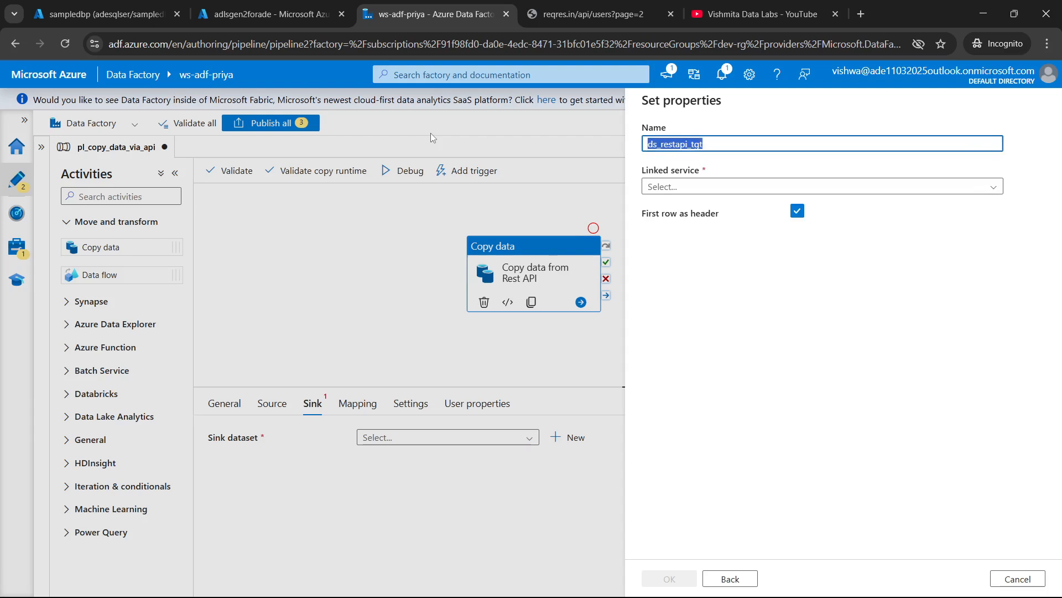
Start a new Data Lake Storage Gen2 linked service for the sink dataset, adapting the copied name to ls_restapi_tgt
click(681, 186)
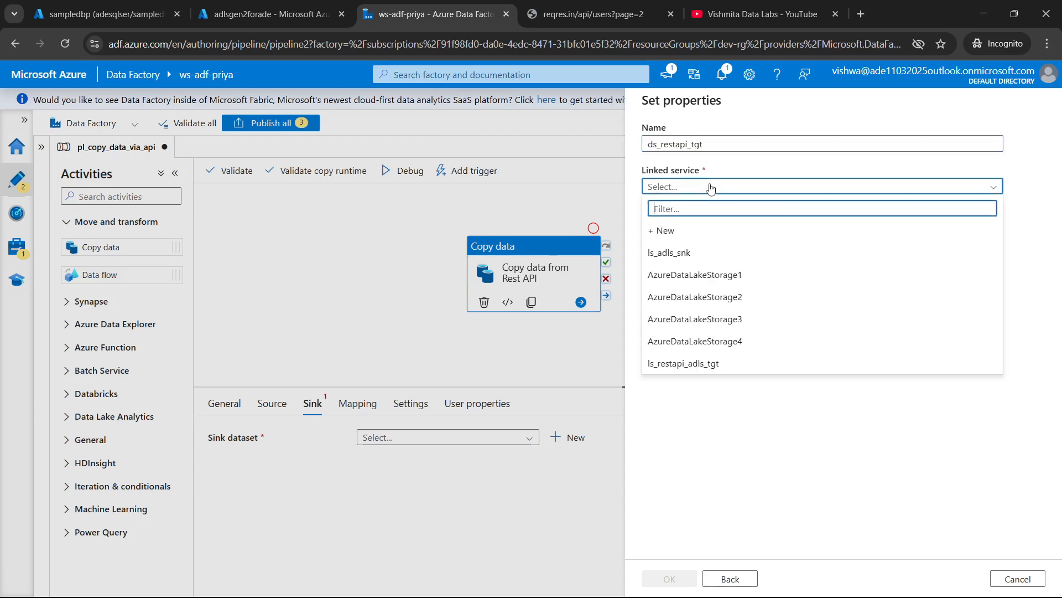
click(672, 231)
click(759, 157)
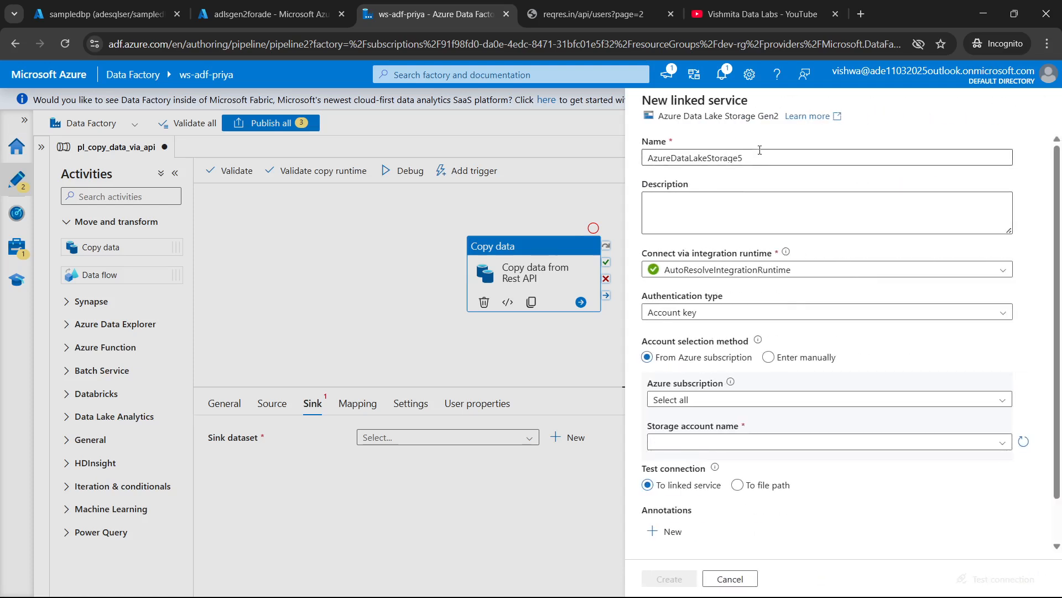
key(ctrl+a)
key(ctrl+v)
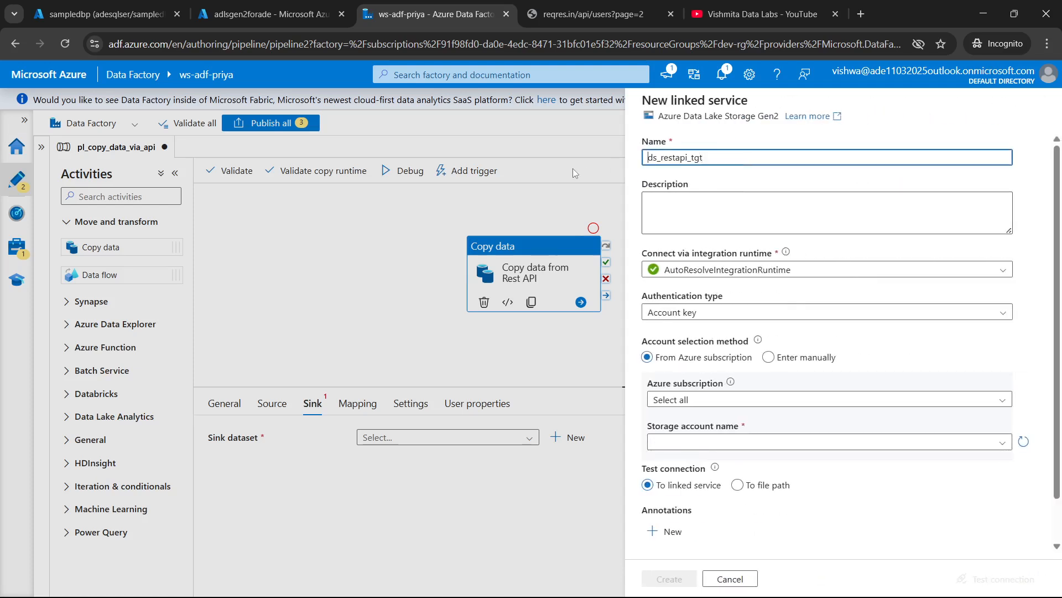
key(Home)
key(Delete)
text(l)
key(ctrl+a)
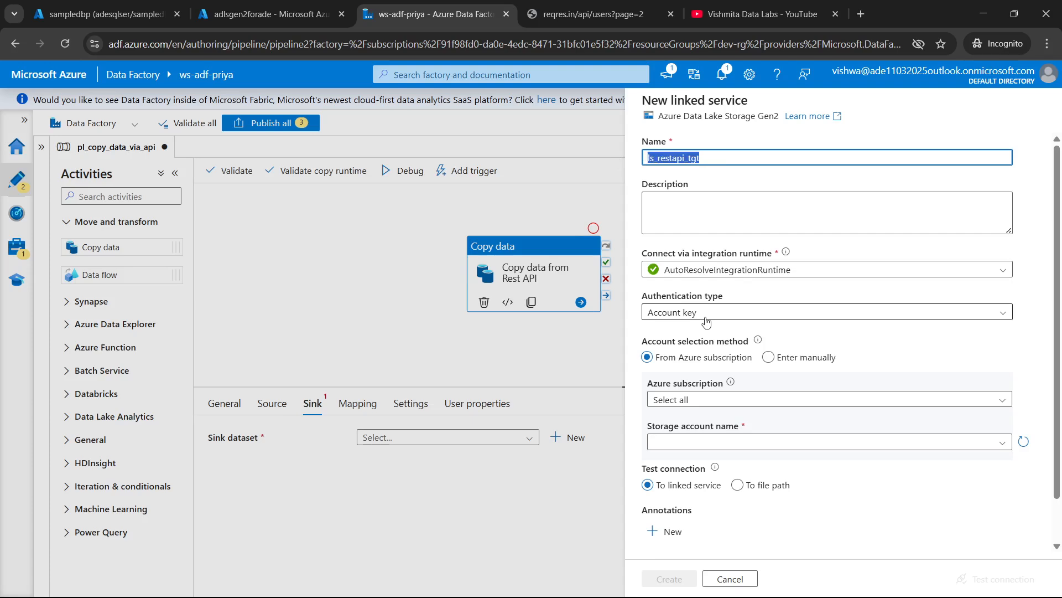
Create the linked service for the adlsgen2forade storage account in ade subscription, testing its connection first
scroll(696, 343, down, 1)
click(692, 353)
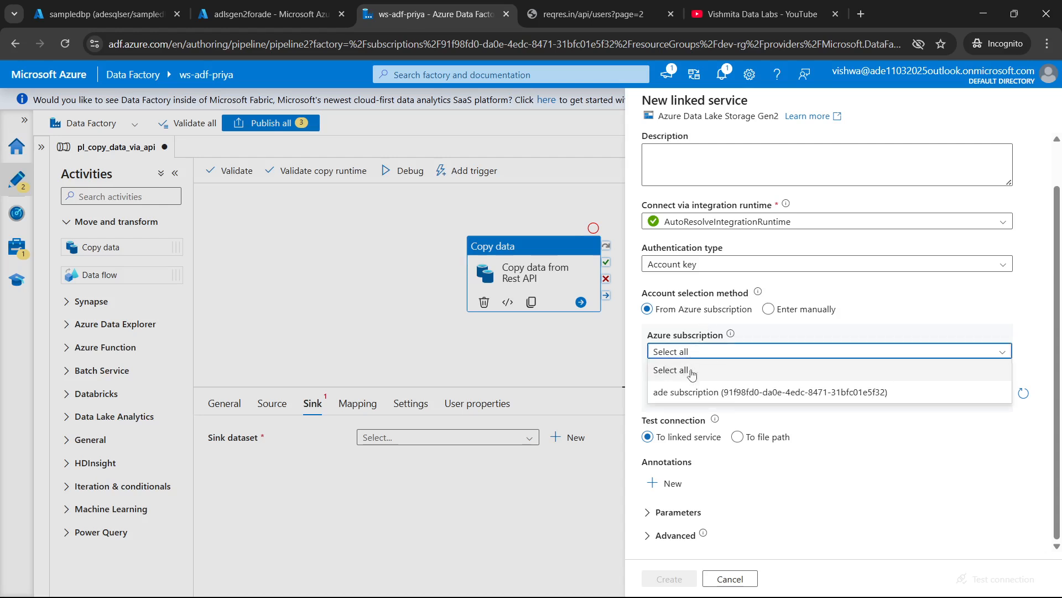
click(692, 393)
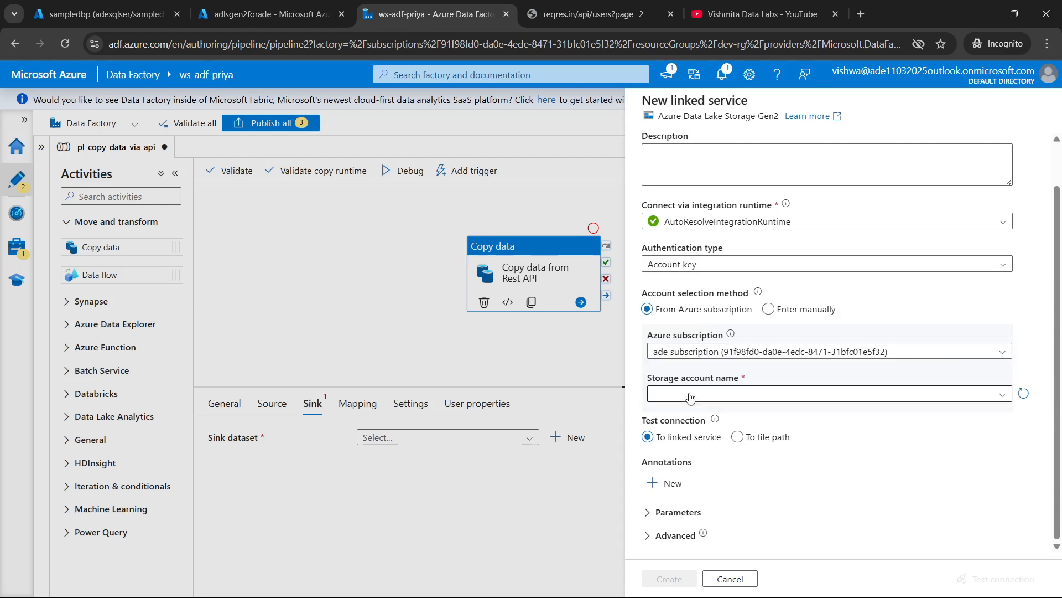
click(730, 395)
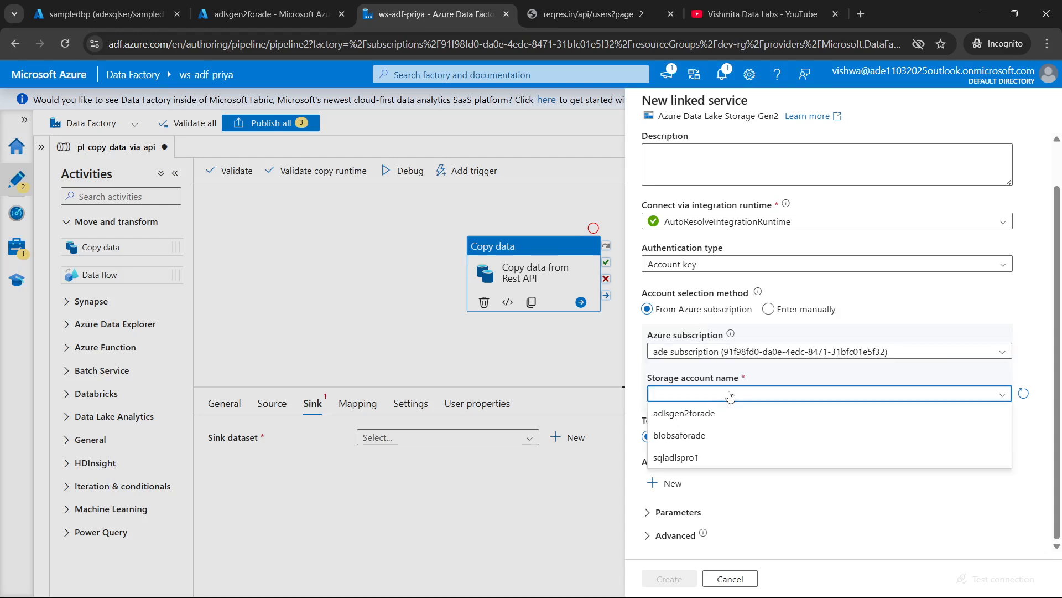
click(678, 420)
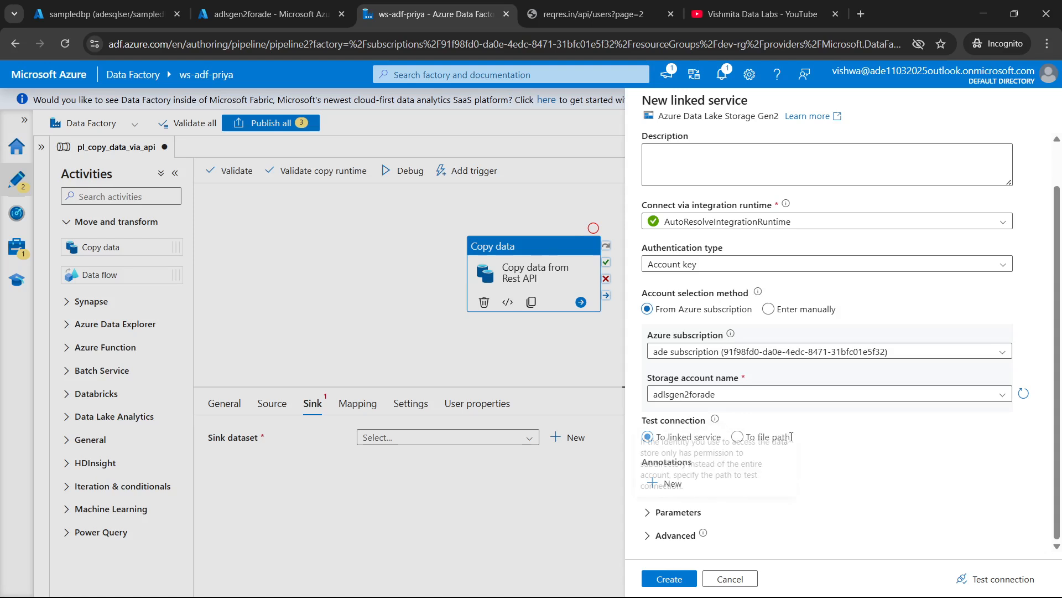
click(986, 580)
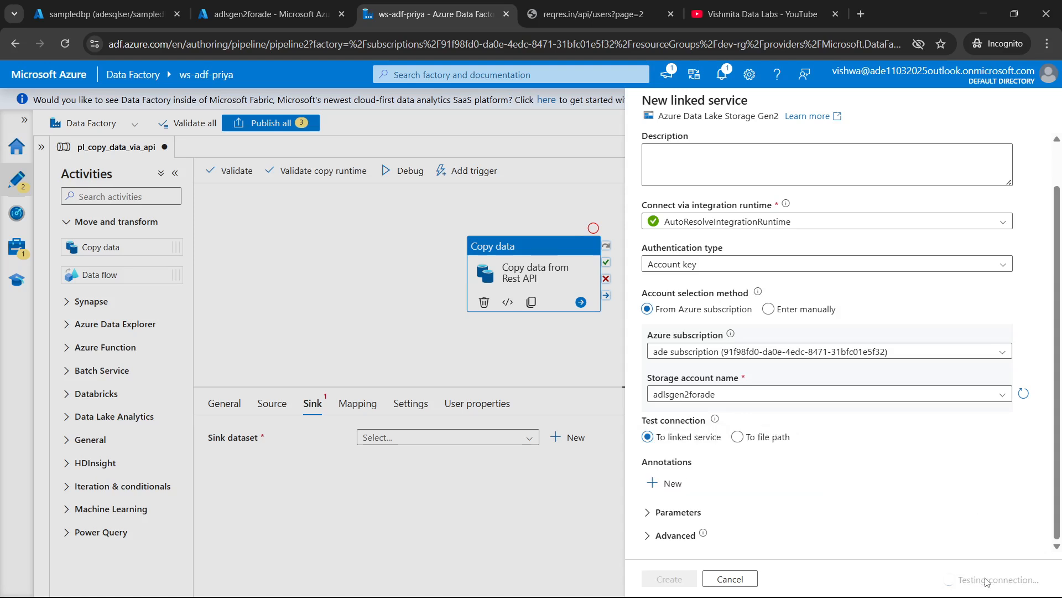
scroll(919, 401, up, 1)
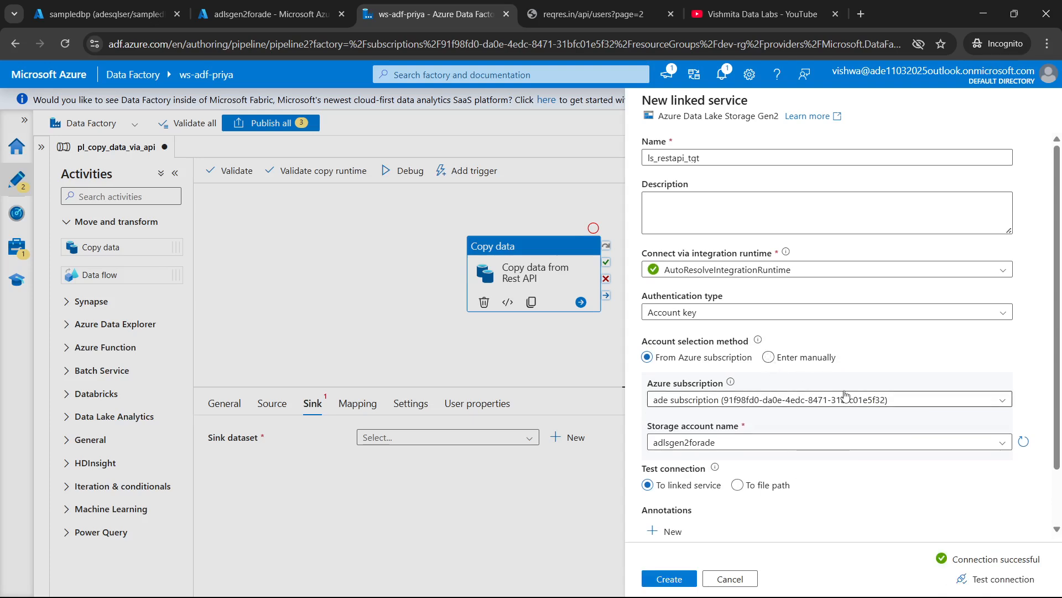
scroll(696, 310, down, 2)
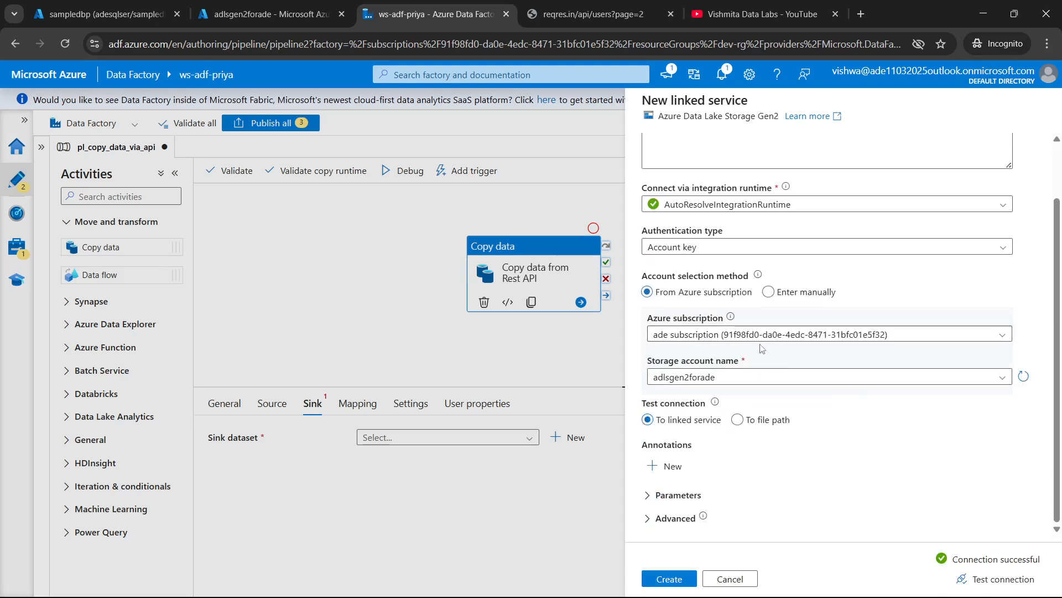
click(676, 577)
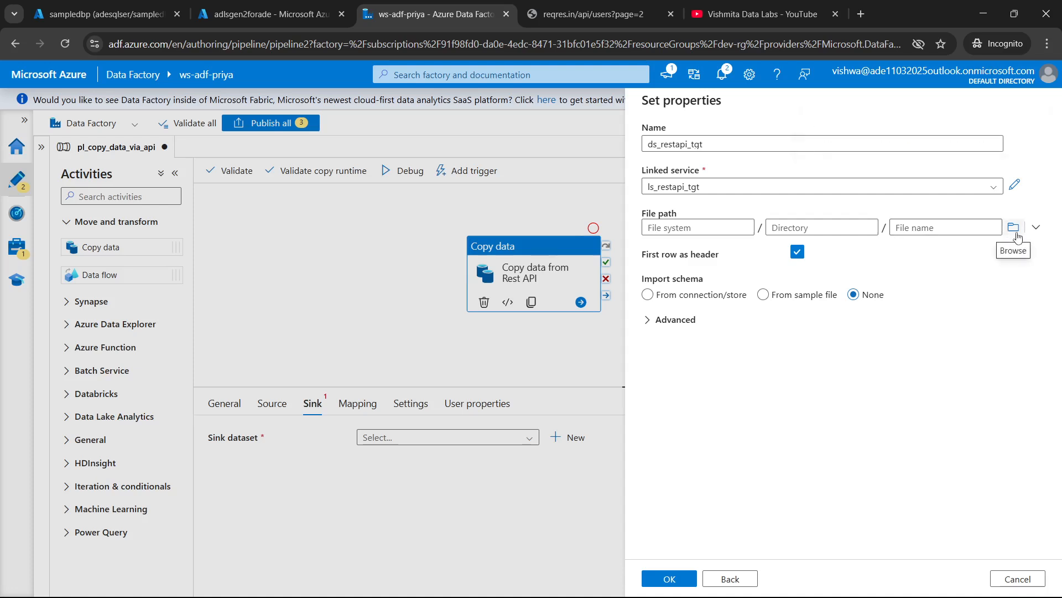
Set the sink dataset's file path to the target folder in the bronze container by browsing the storage
click(1017, 234)
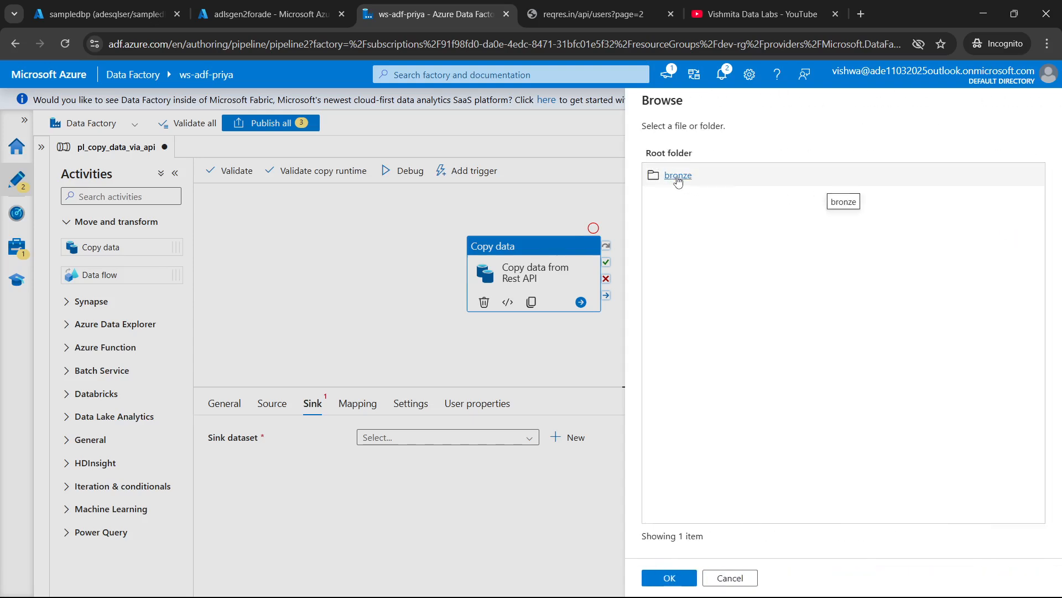
click(679, 176)
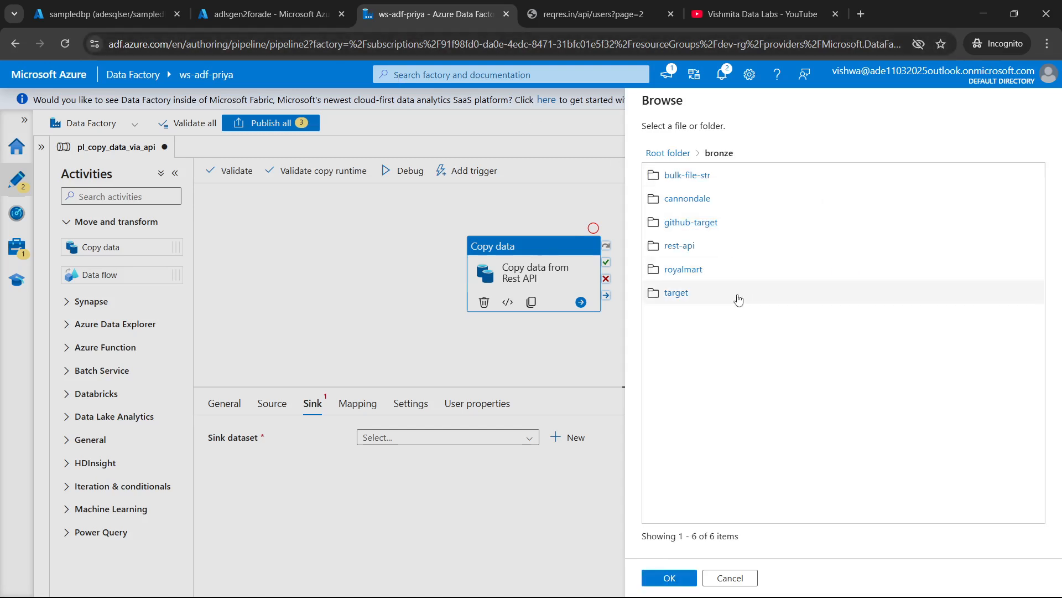
click(676, 297)
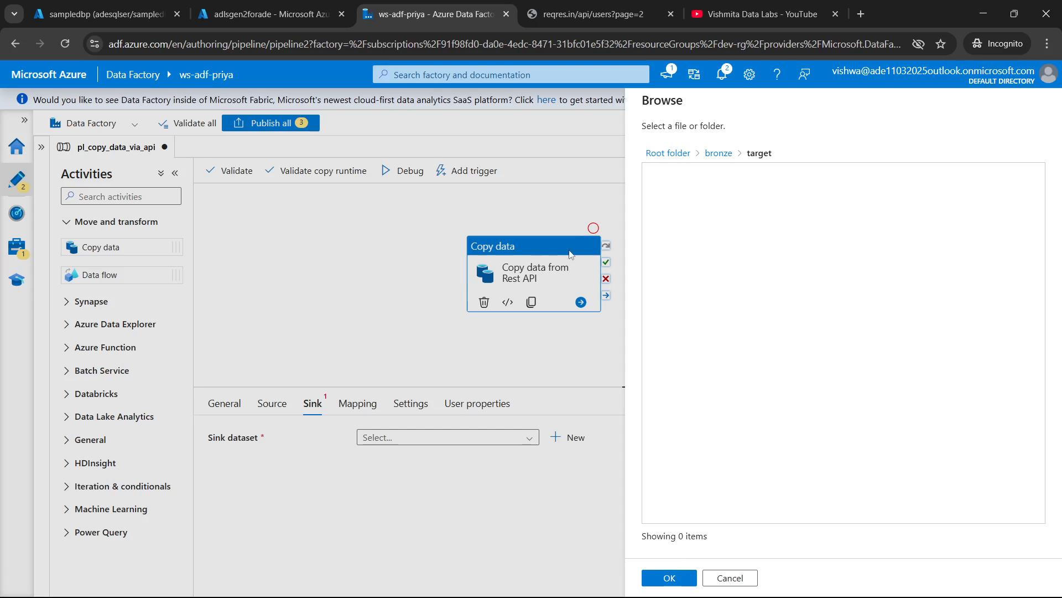
click(670, 578)
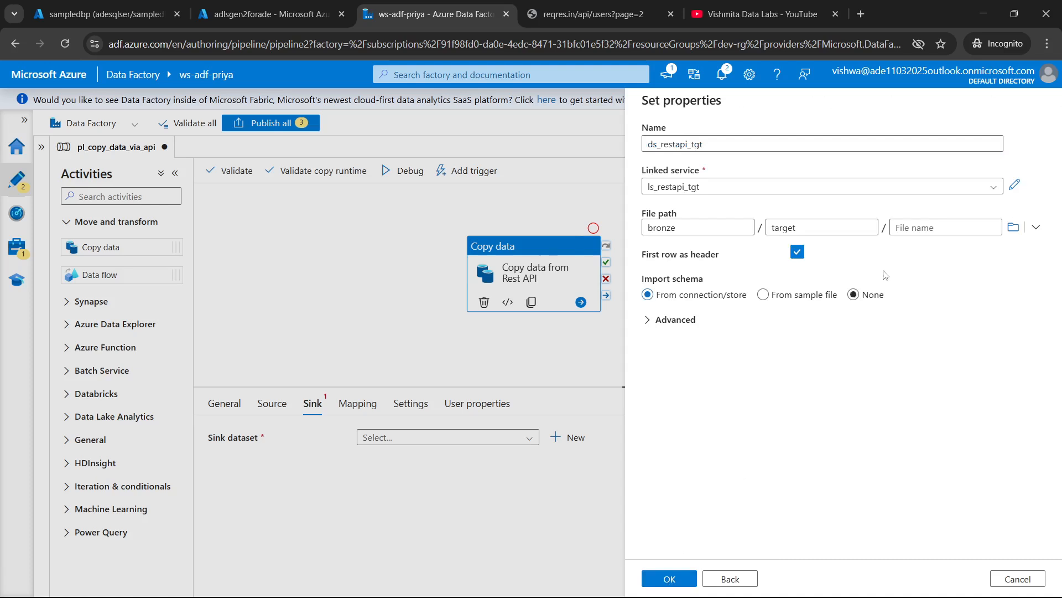
Name the sink file users.csv, set the schema import to None, and save the sink dataset
click(905, 228)
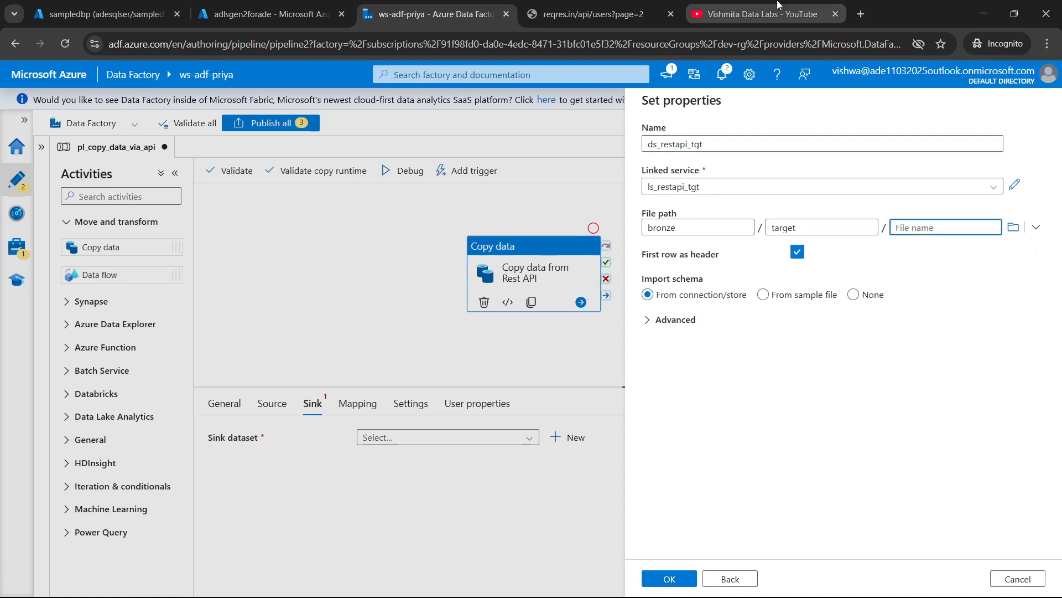
click(654, 6)
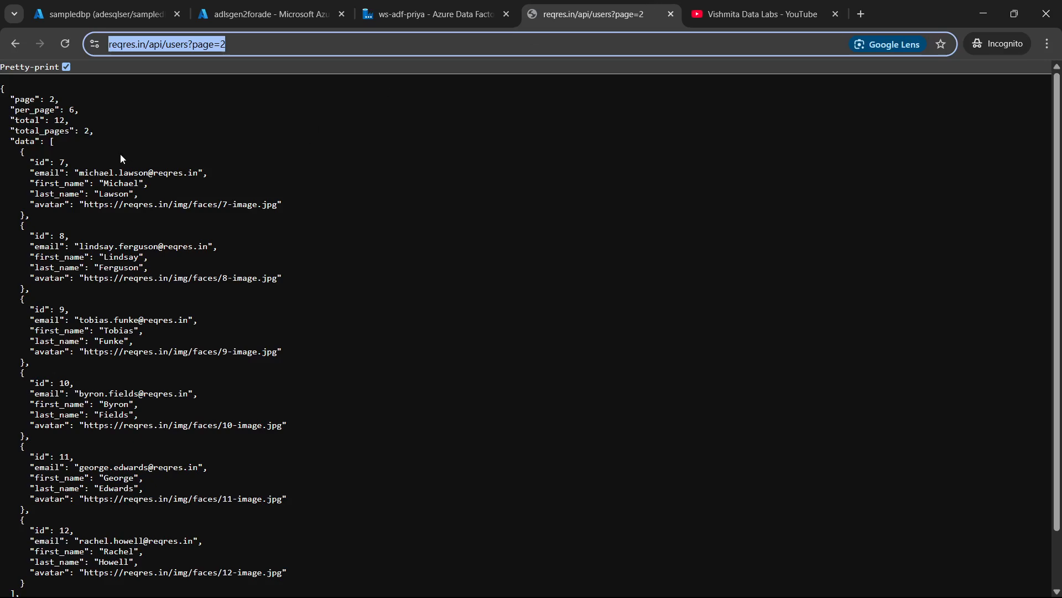
click(431, 13)
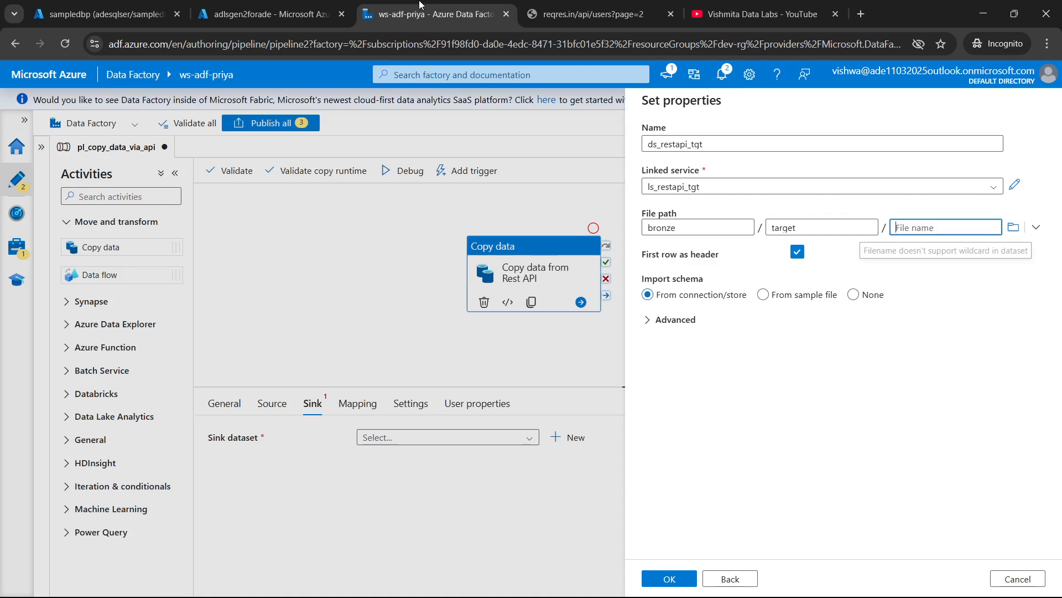
text(users)
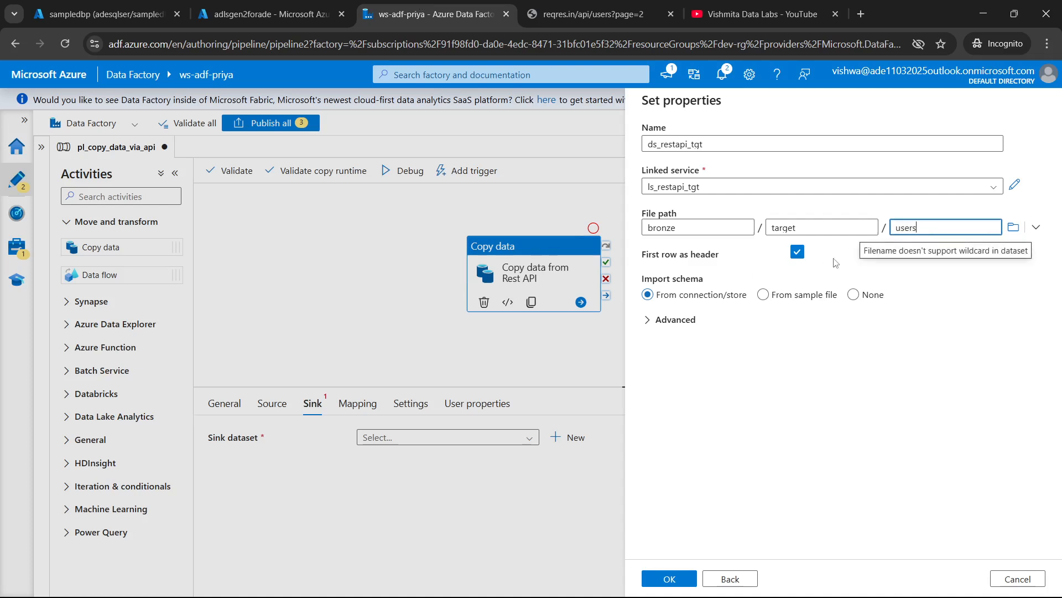
text(.csv)
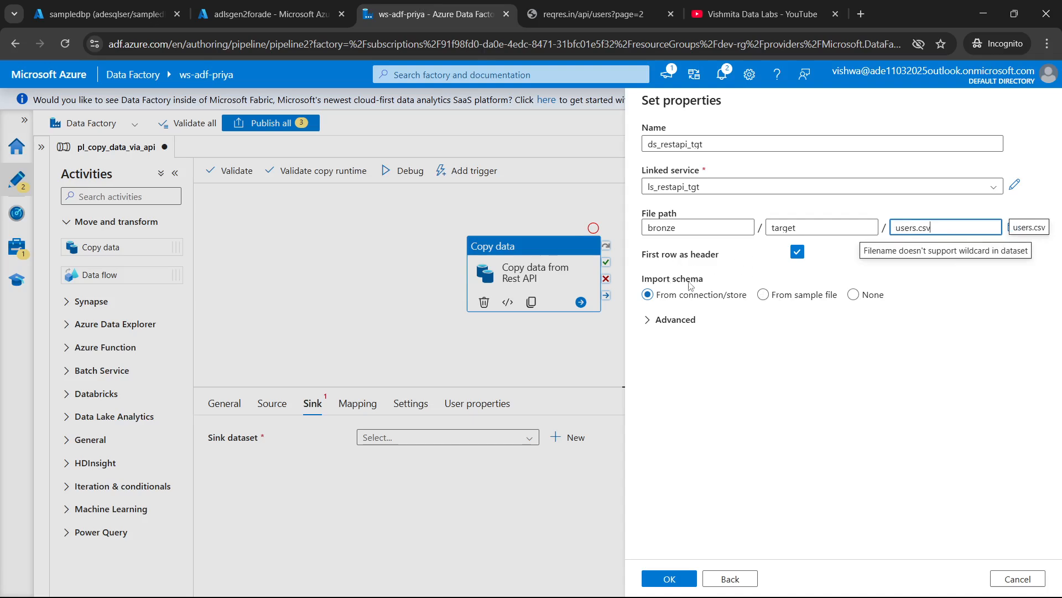
click(854, 296)
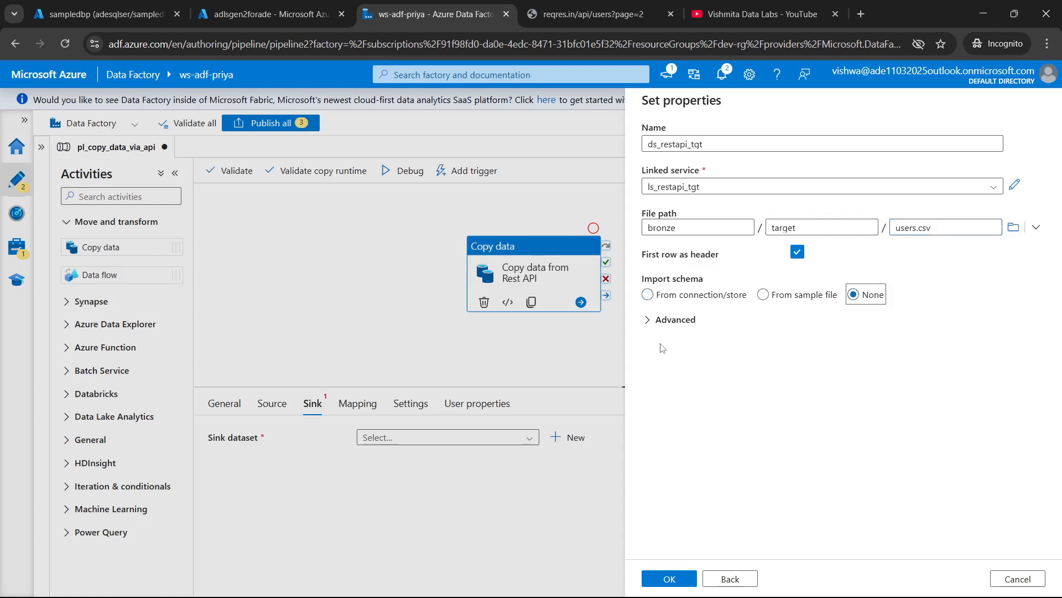
click(670, 578)
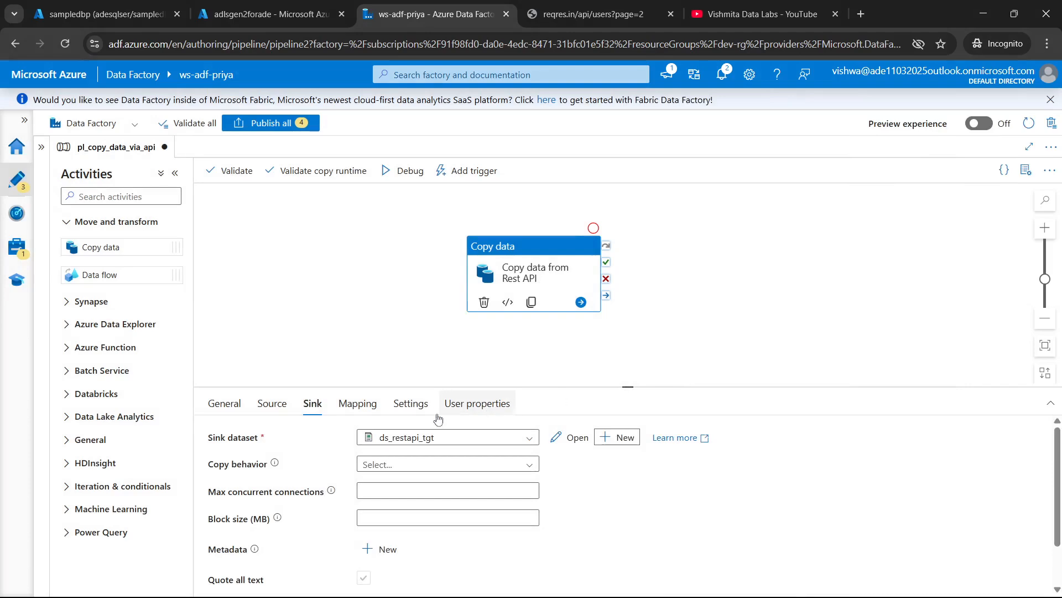
Import the schemas into the copy activity's mapping, checking the top-level paging fields in the API response while they load
click(356, 409)
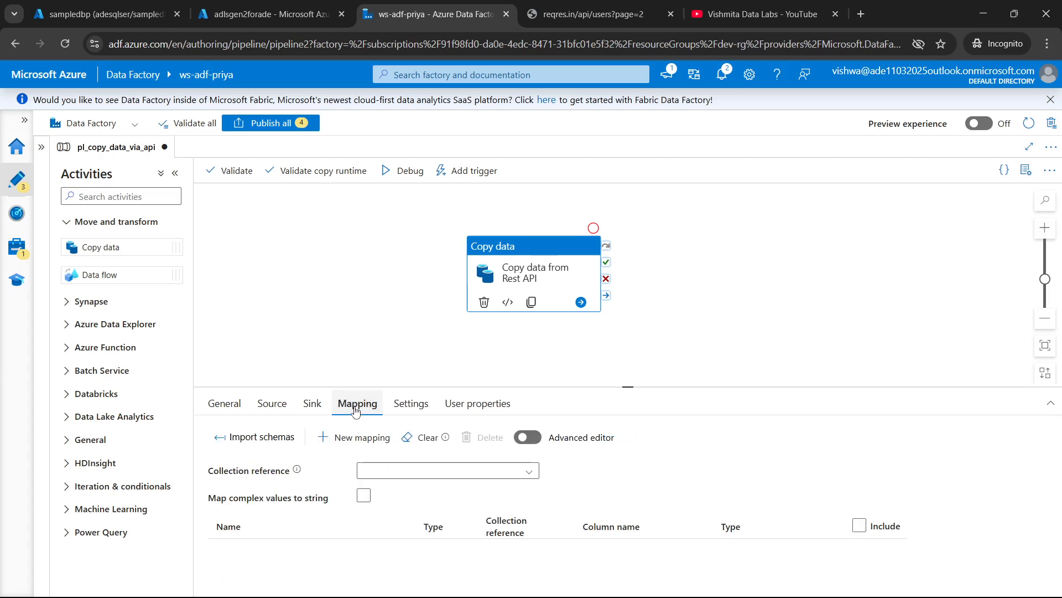
click(242, 441)
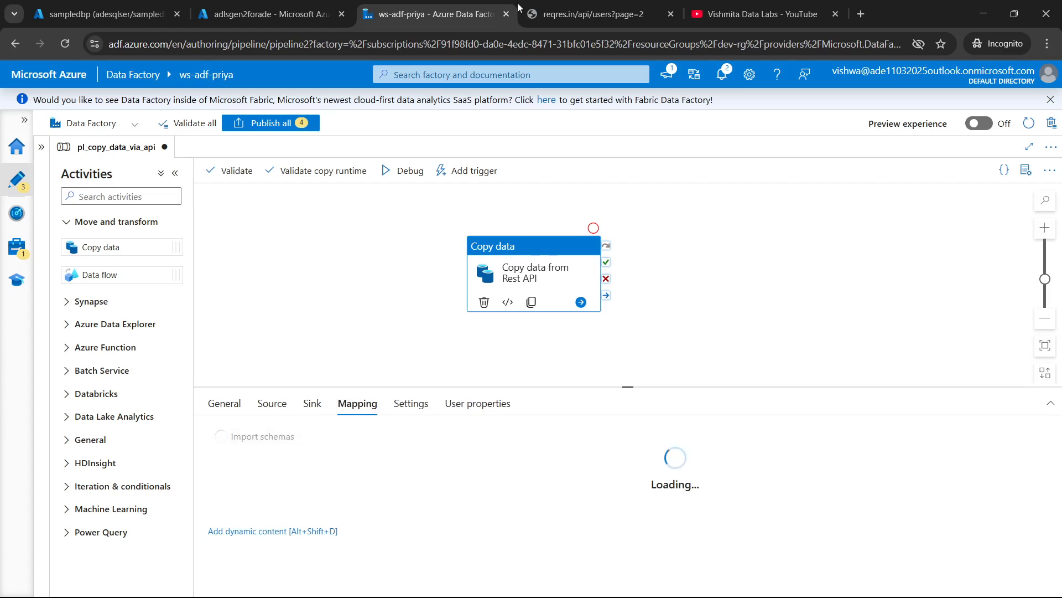
click(557, 7)
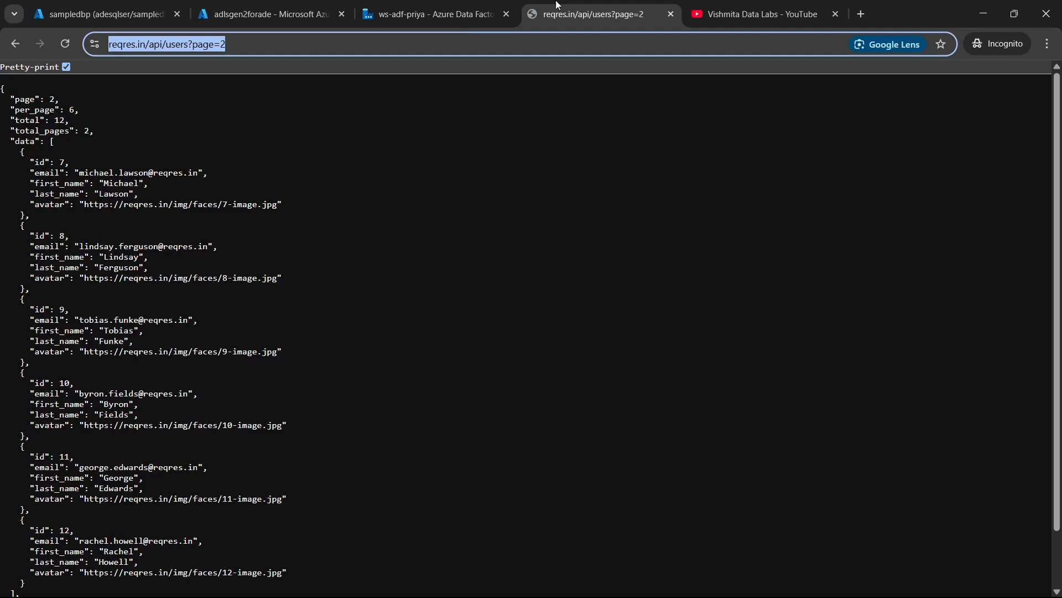
drag(15, 99, 55, 209)
click(25, 113)
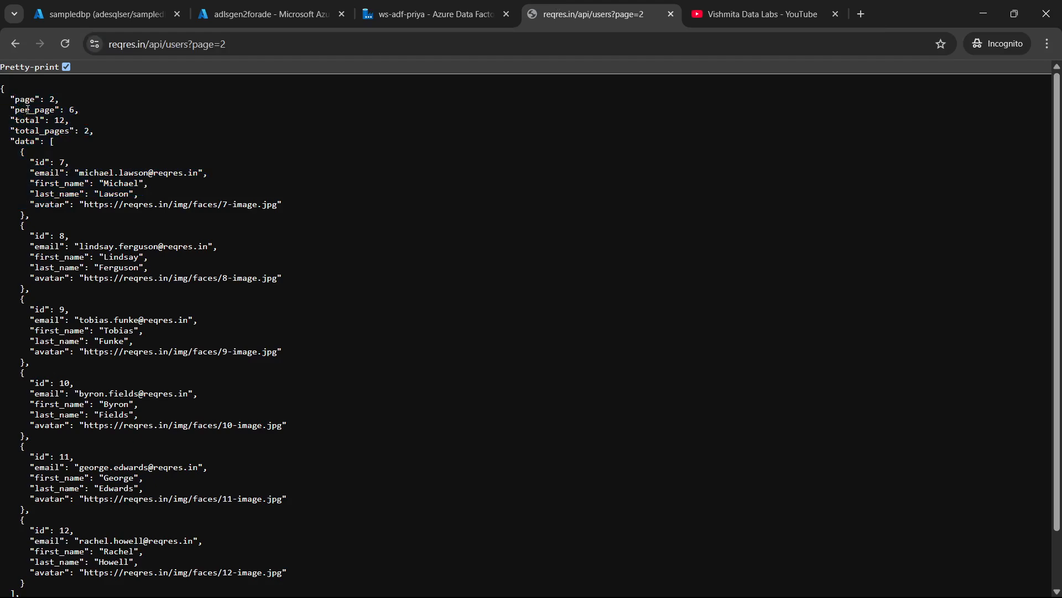
drag(27, 109, 27, 133)
click(27, 125)
click(397, 3)
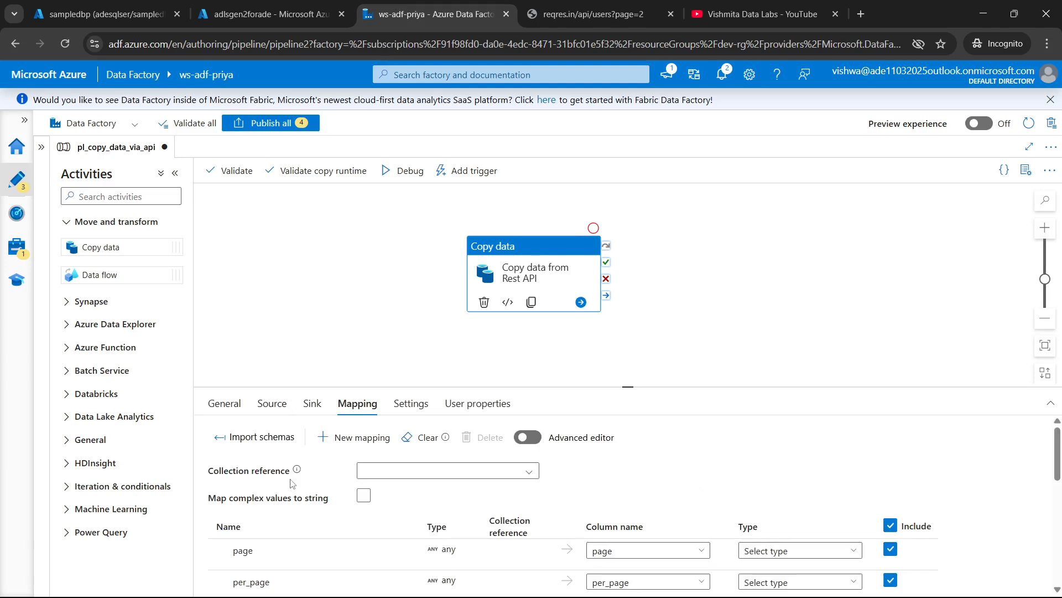
Compare the imported mapping rows with the paging fields and user records in the API response
scroll(292, 483, down, 3)
scroll(277, 487, up, 1)
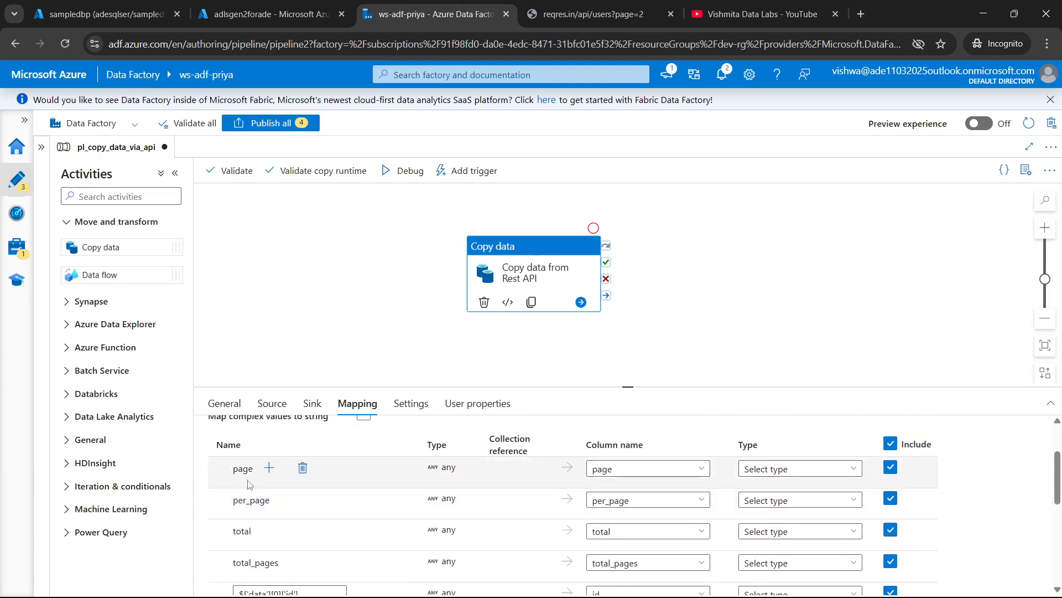
scroll(276, 497, down, 3)
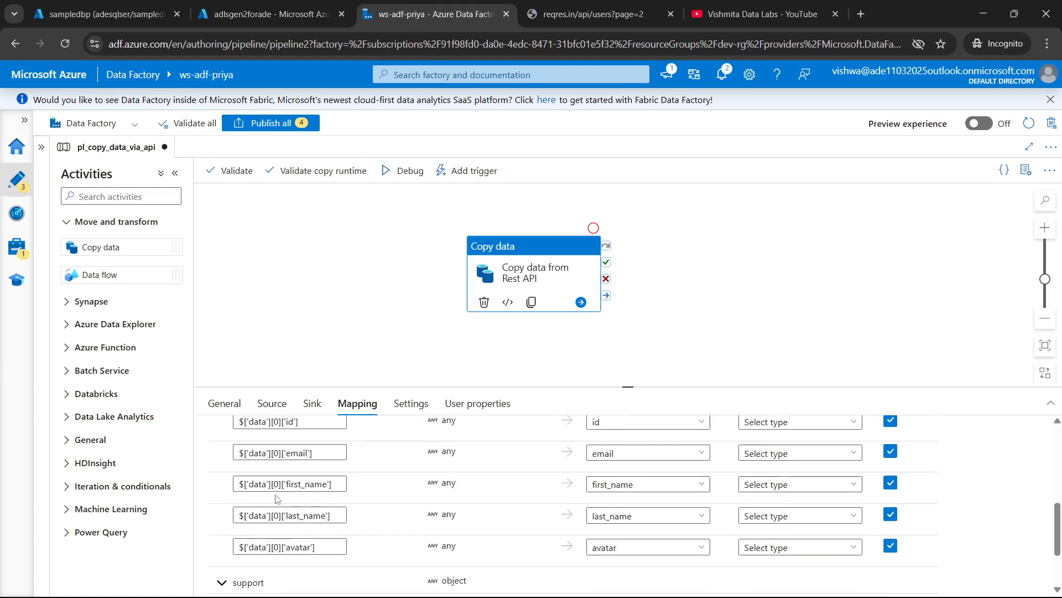
scroll(288, 490, up, 1)
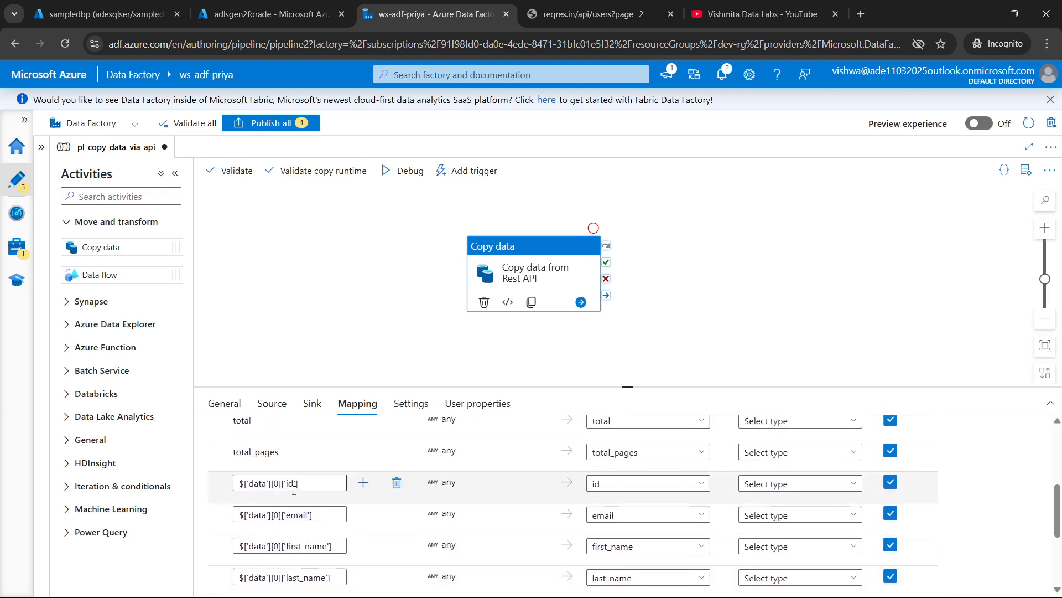
scroll(294, 489, down, 2)
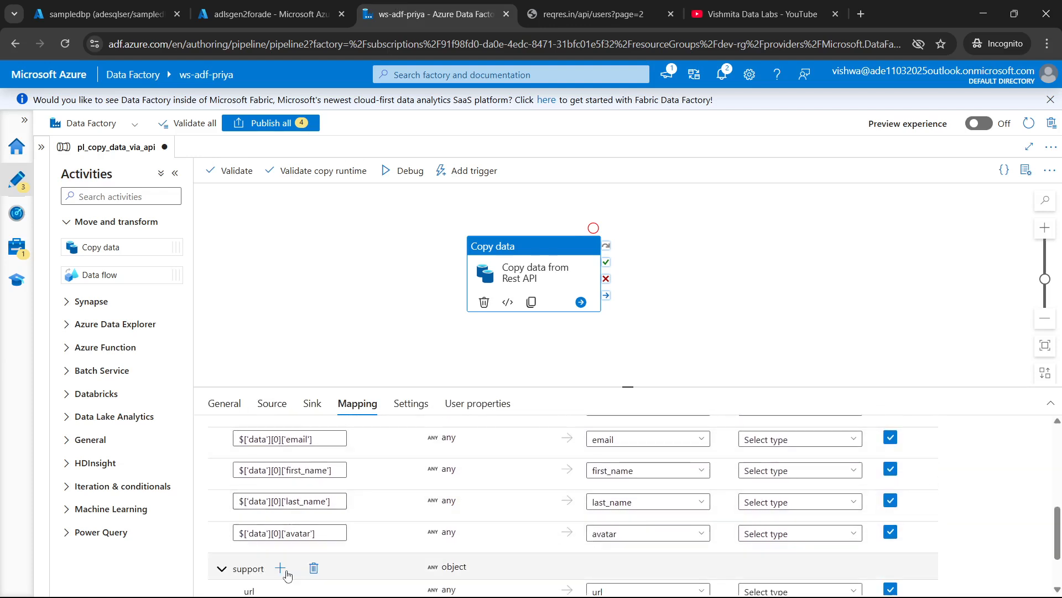
scroll(287, 572, down, 2)
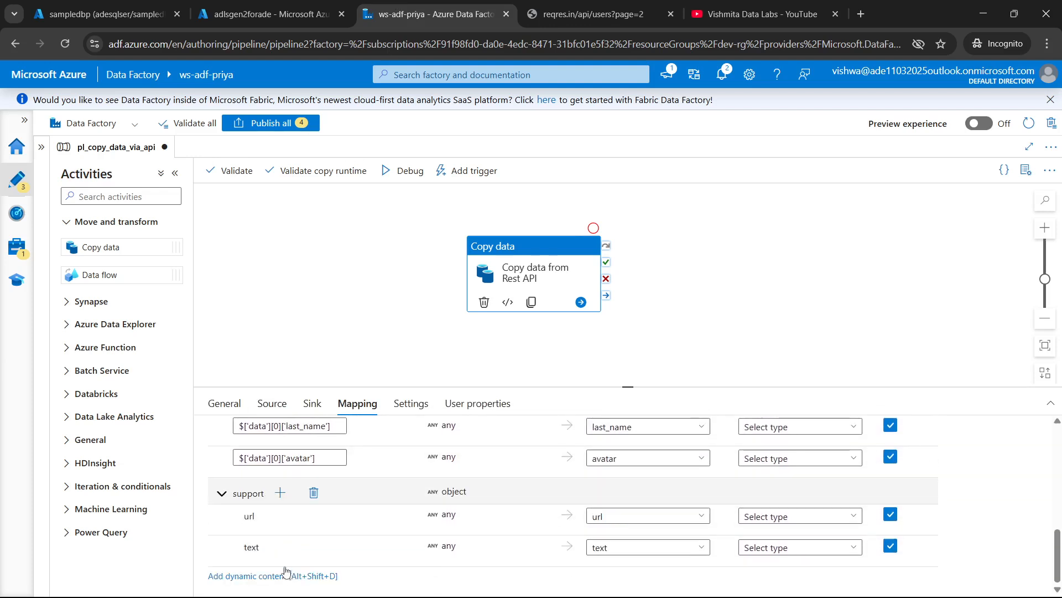
click(546, 6)
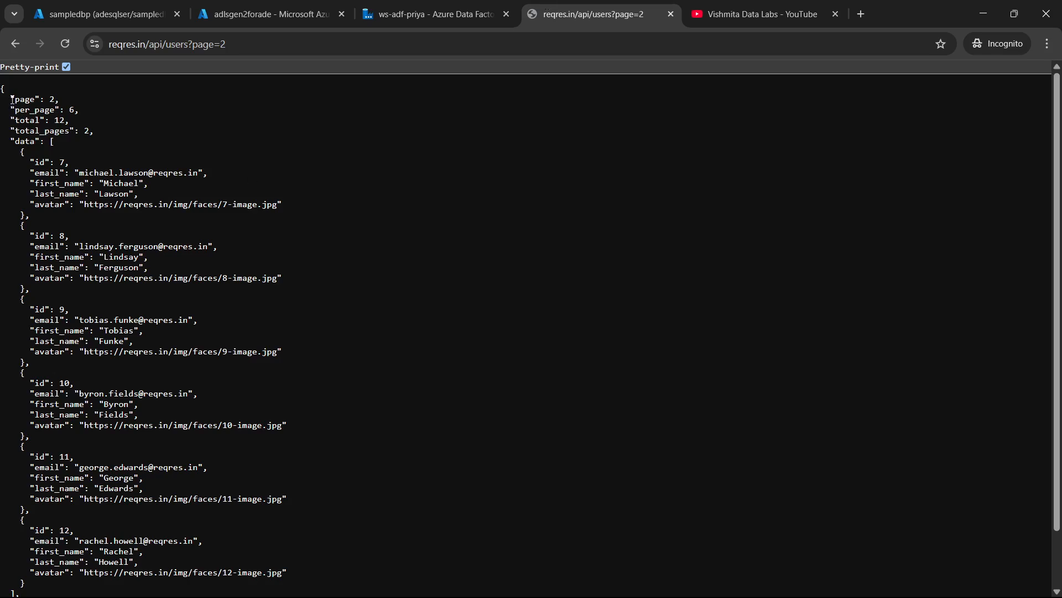
drag(13, 100, 56, 131)
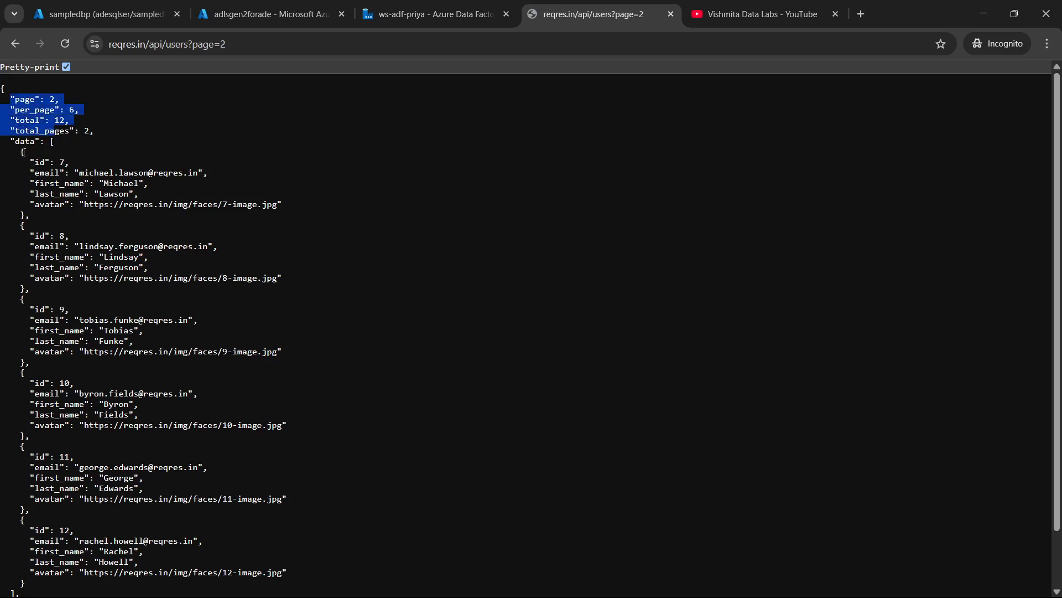
drag(24, 152, 38, 217)
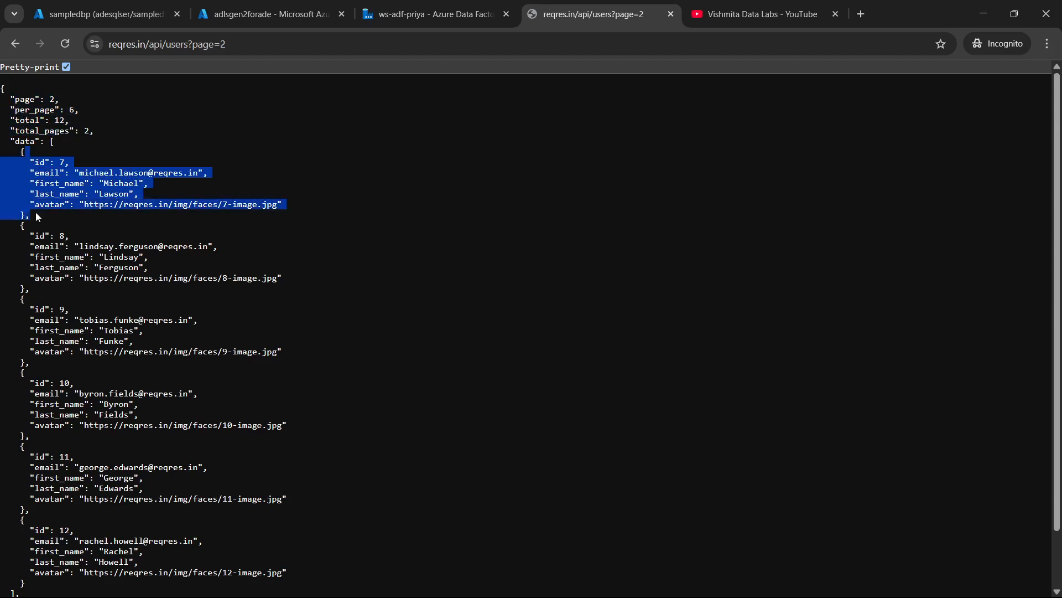
click(435, 14)
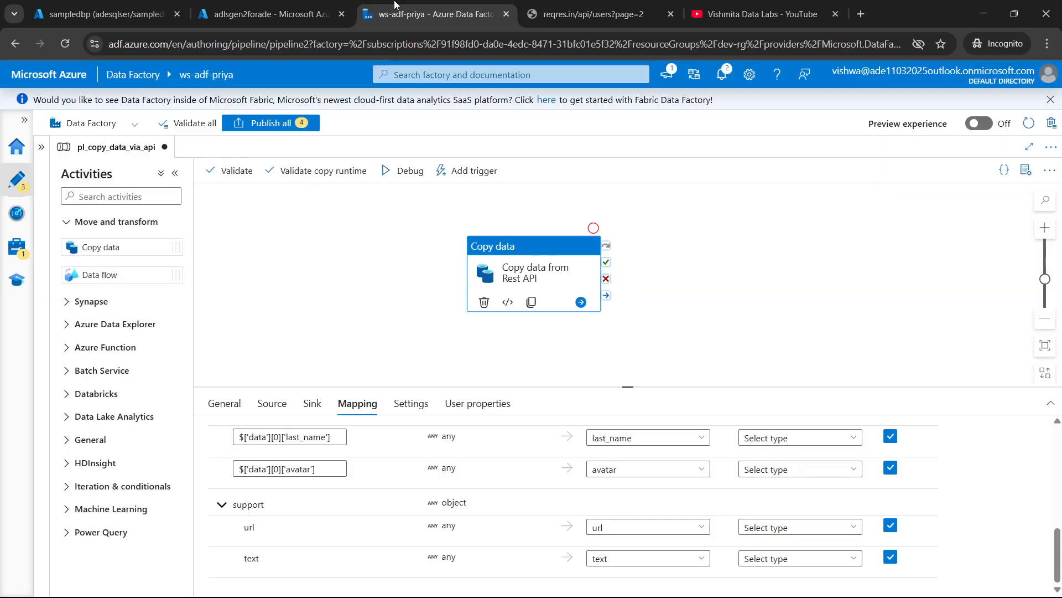
Delete the page, per_page, total and total_pages rows from the copy activity's mapping
scroll(336, 508, up, 5)
scroll(336, 508, down, 3)
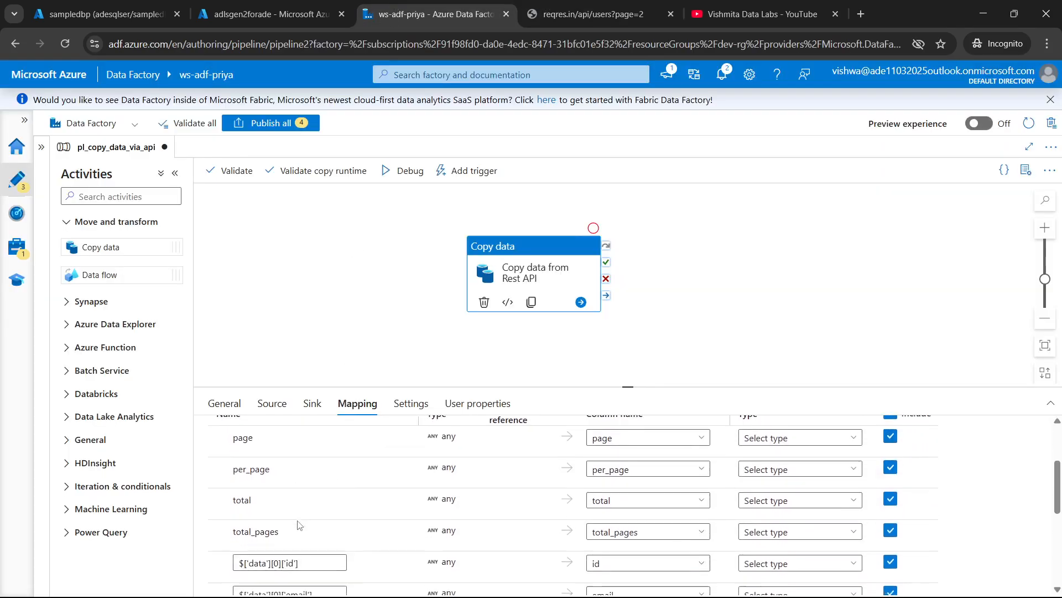
click(303, 437)
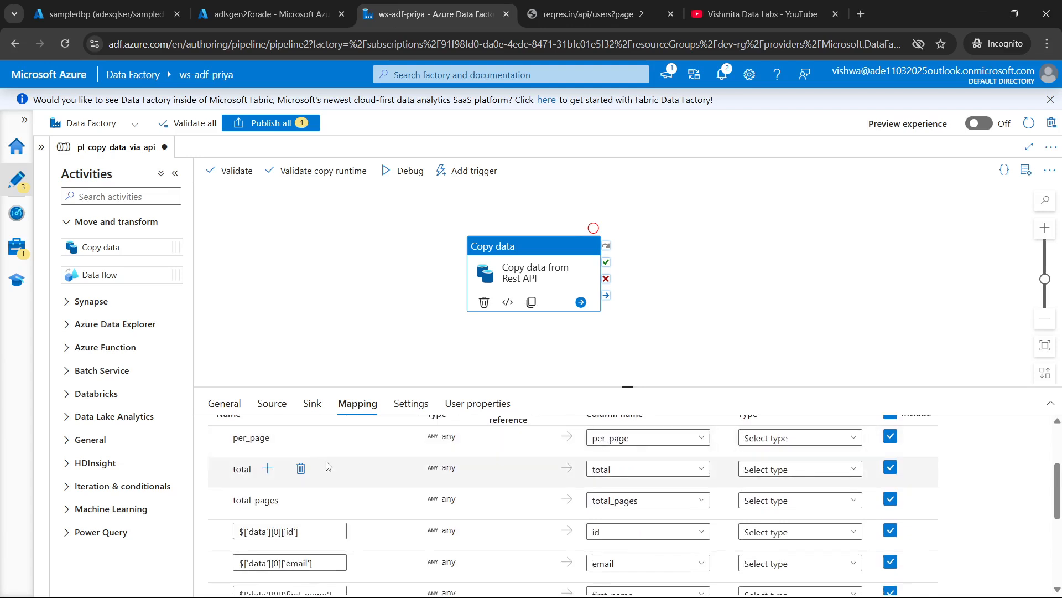
click(316, 440)
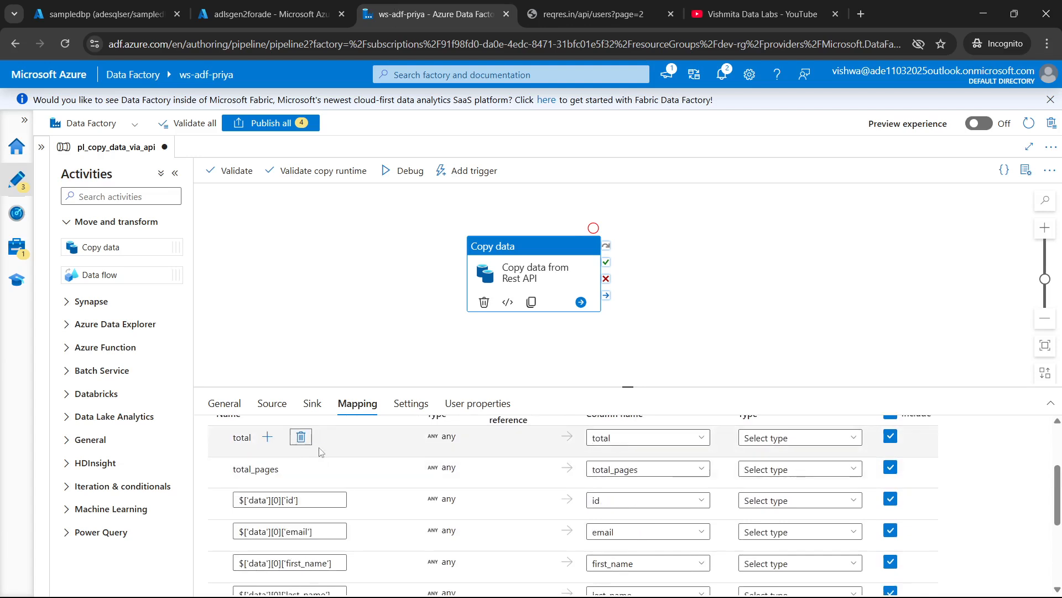
click(306, 438)
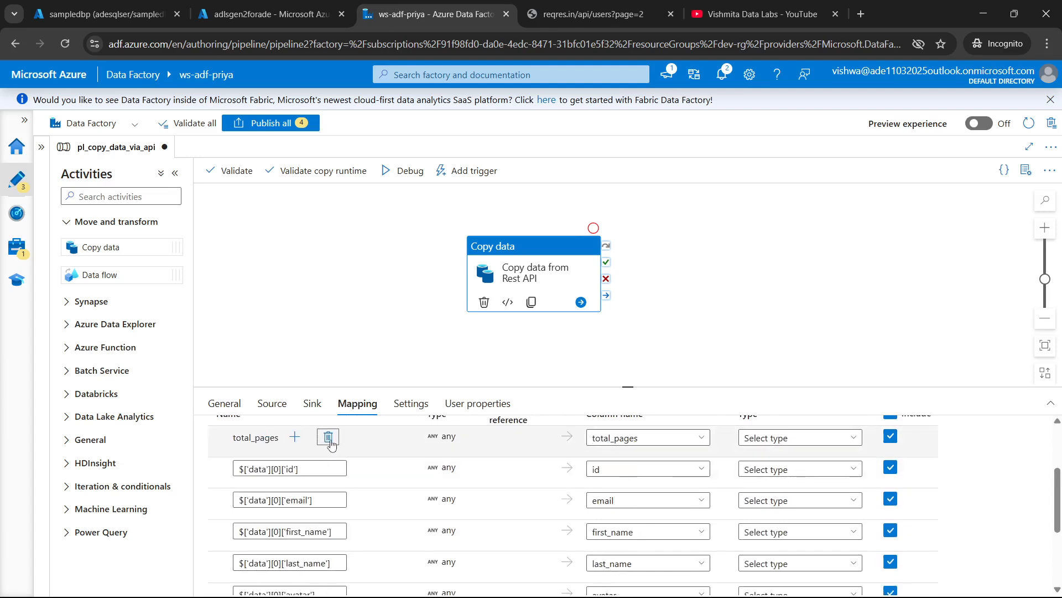
click(328, 437)
Delete the url and text rows under the support object from the mapping
scroll(354, 497, down, 3)
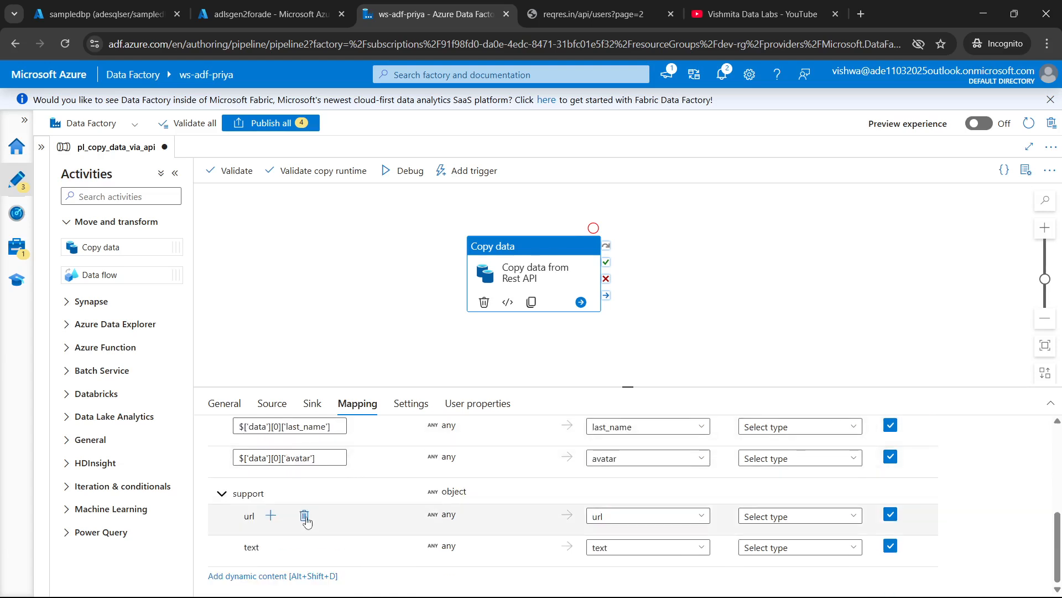
click(304, 516)
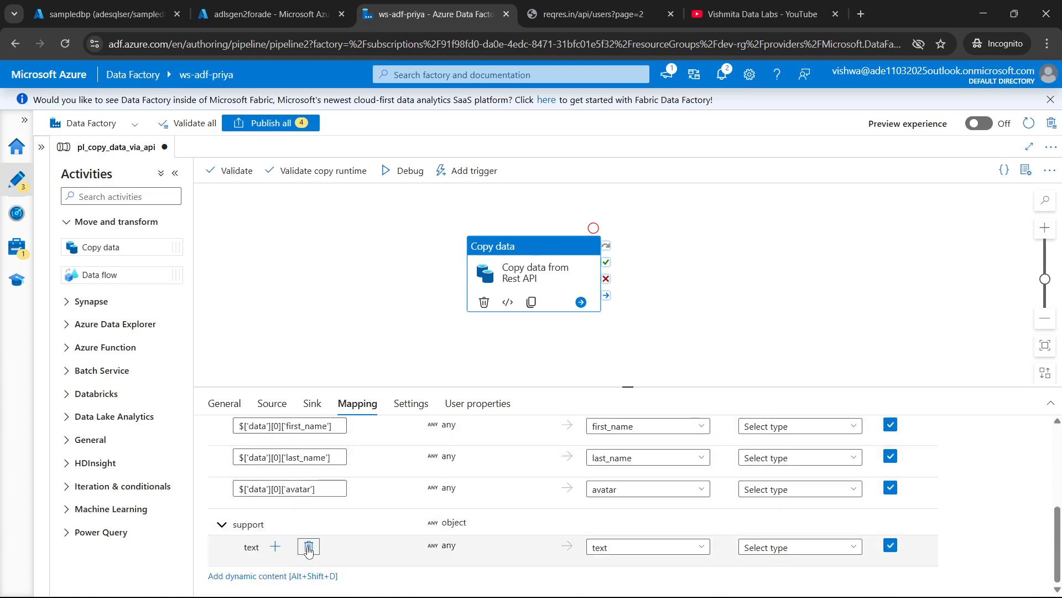
click(308, 547)
scroll(390, 487, down, 2)
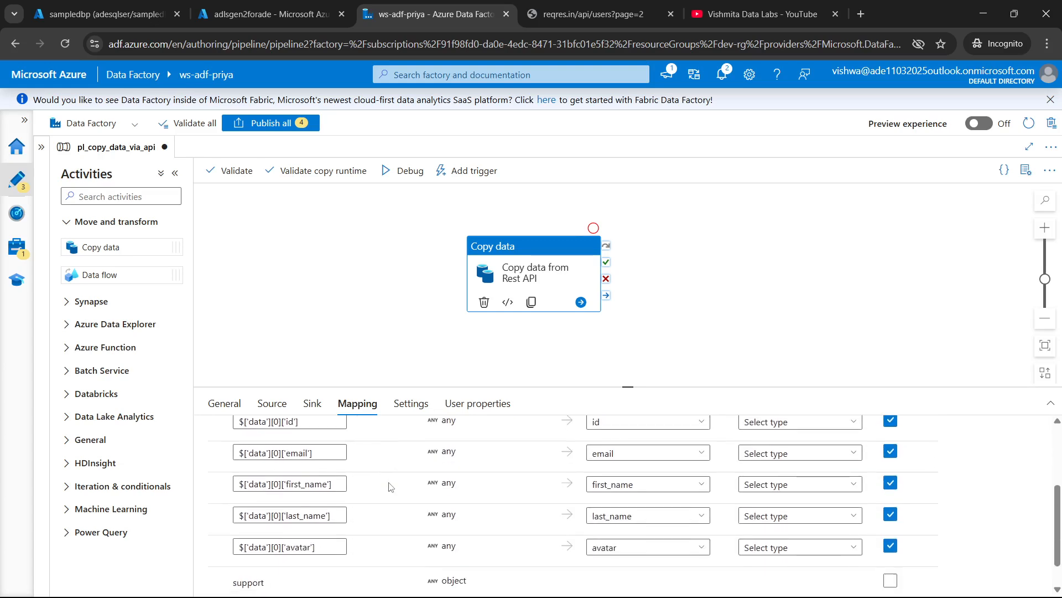
Examine the [0] index in the data field mappings against the user records in the API response's data array
scroll(300, 464, up, 1)
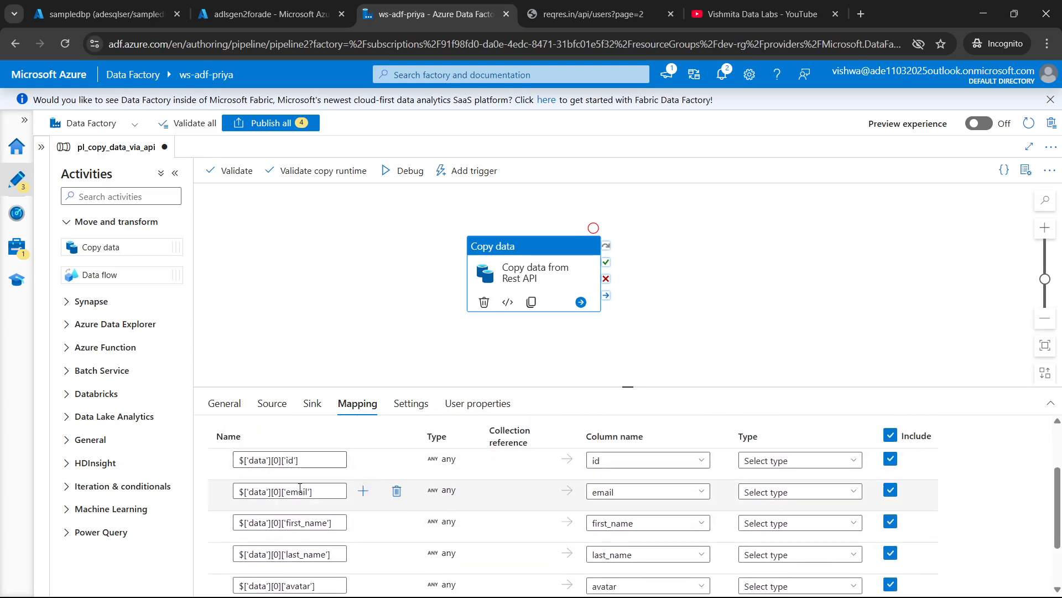
scroll(300, 532, down, 1)
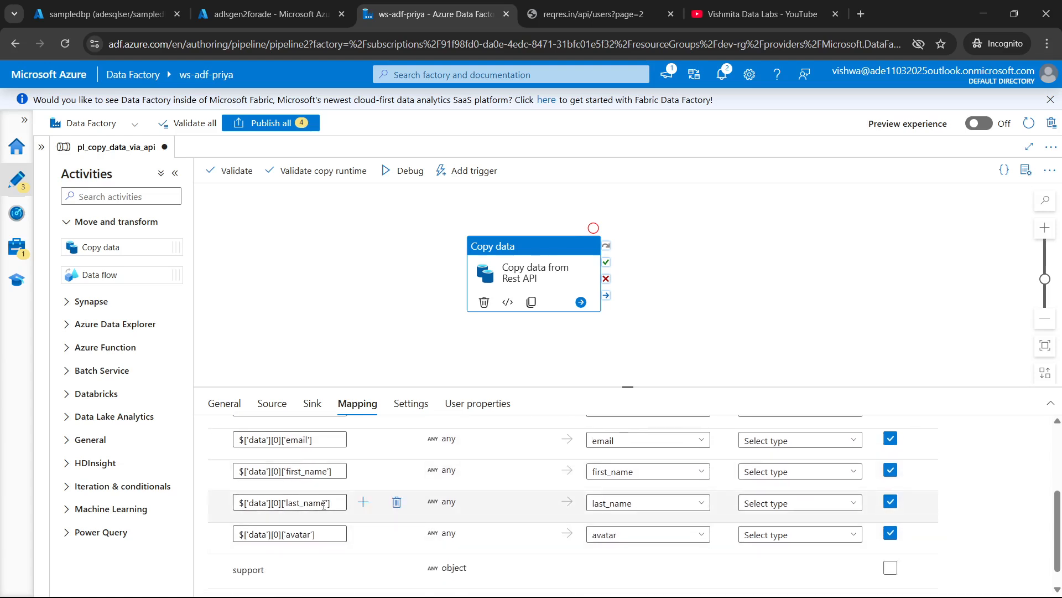
scroll(299, 502, up, 1)
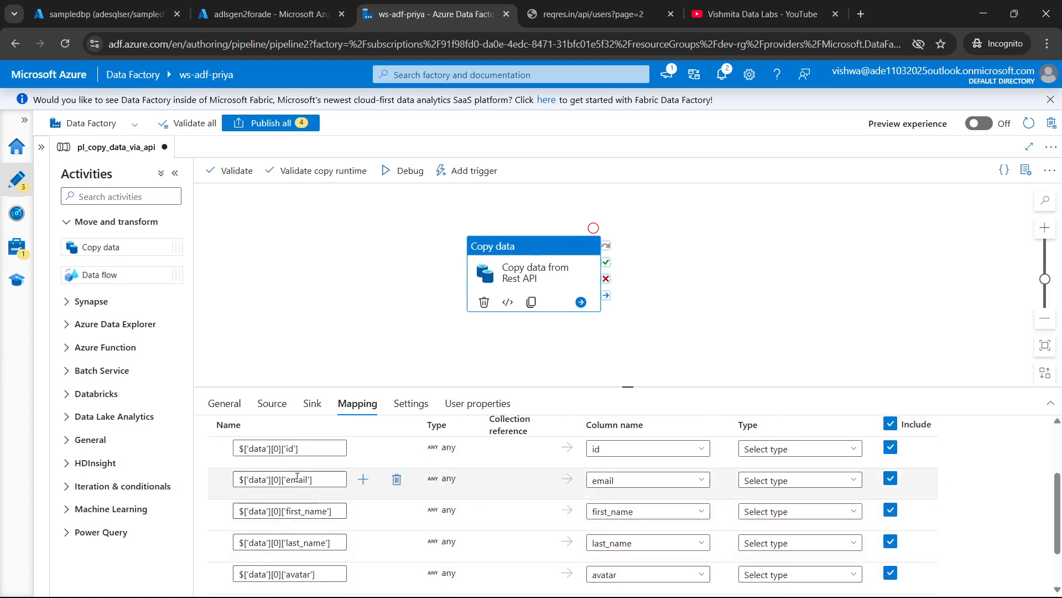
click(279, 449)
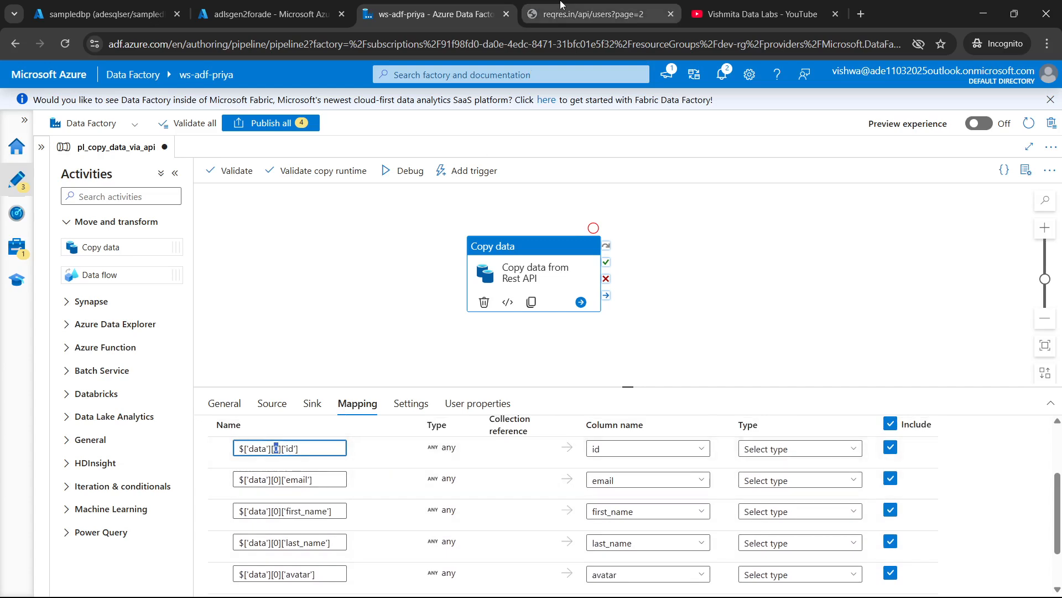
click(595, 14)
click(32, 195)
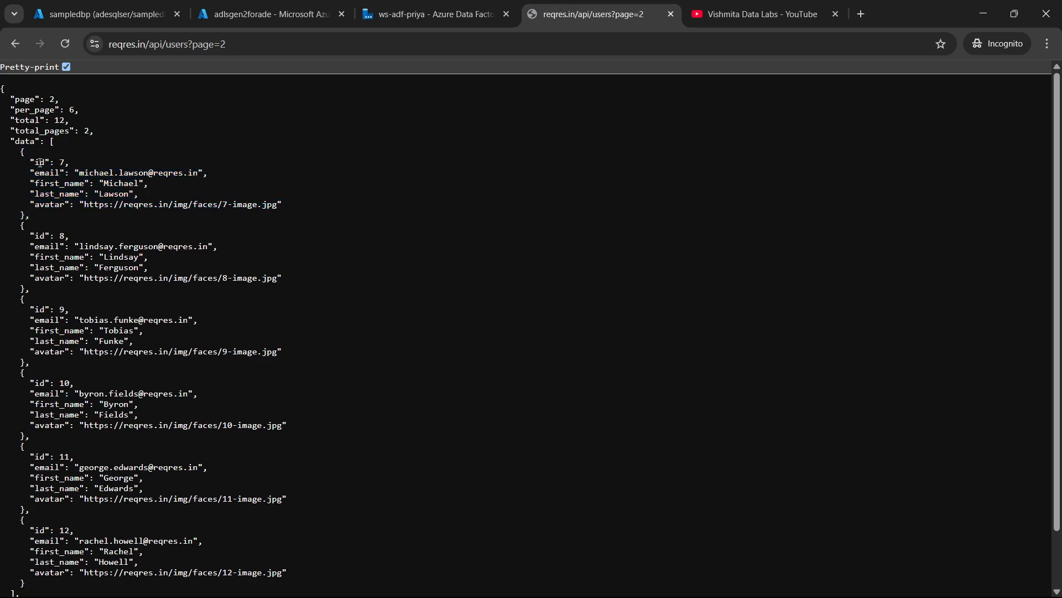
drag(30, 162, 51, 266)
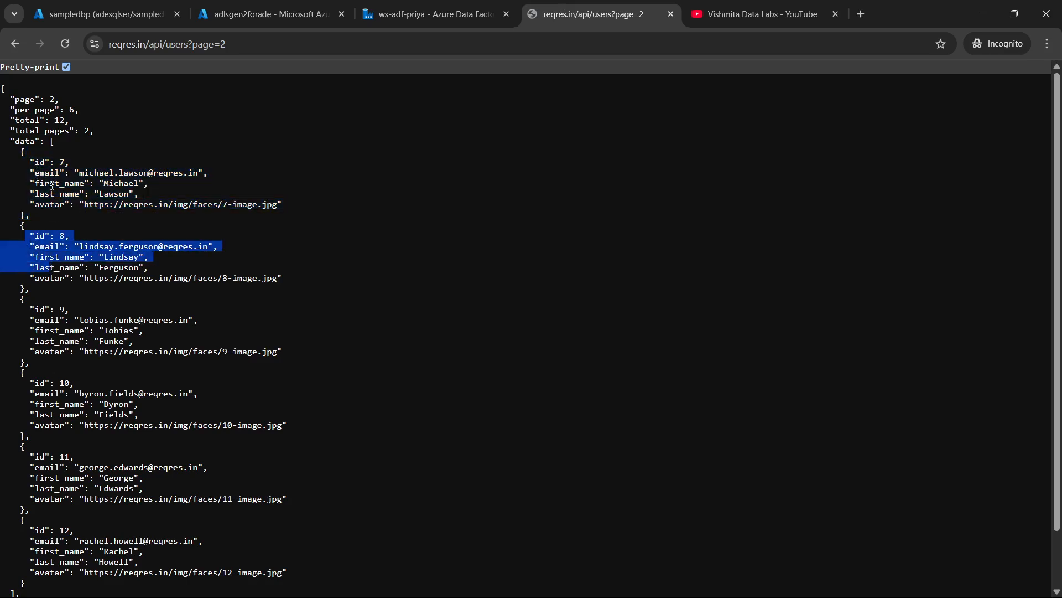
click(435, 13)
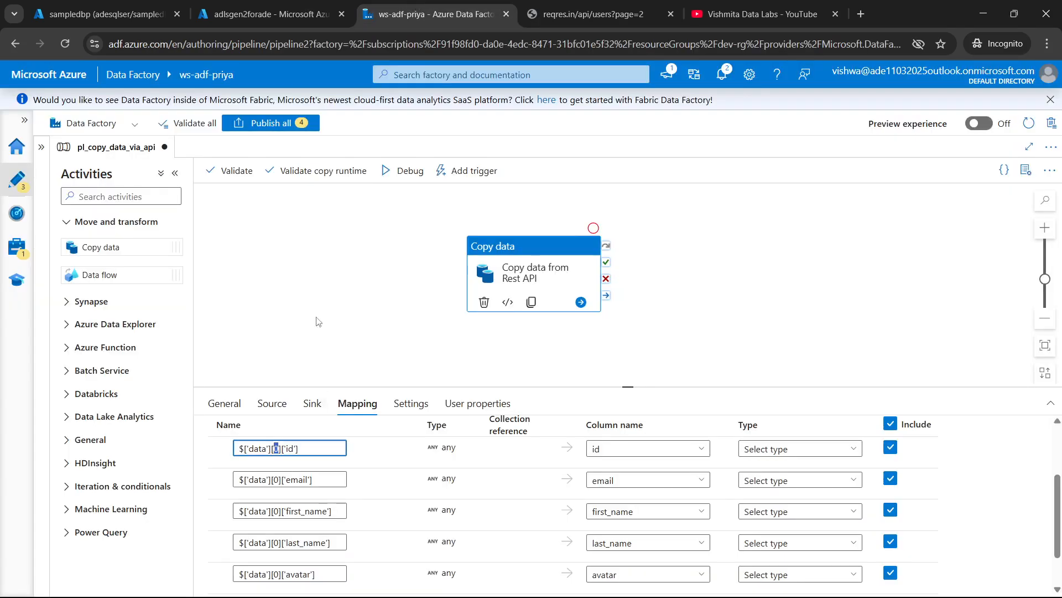
Compare the first user record with the remaining records in the data array of the API response
click(536, 22)
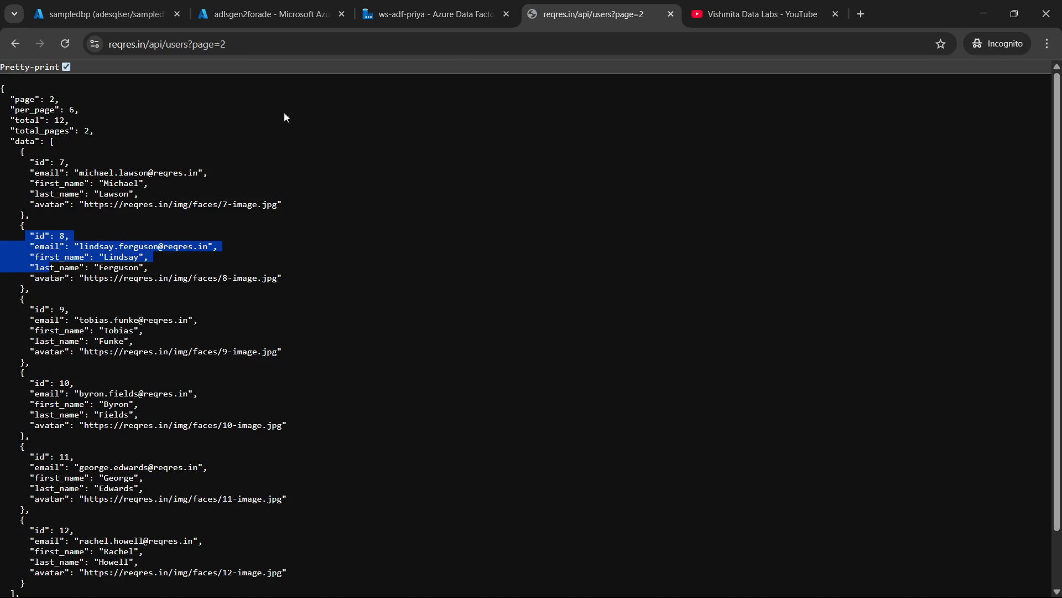
click(47, 172)
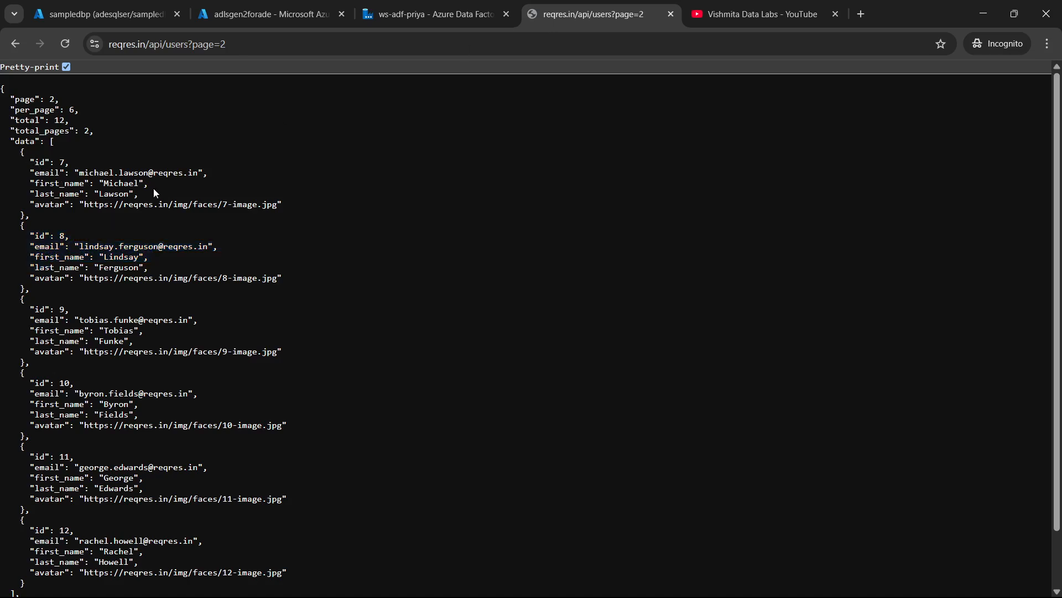
drag(284, 209, 41, 174)
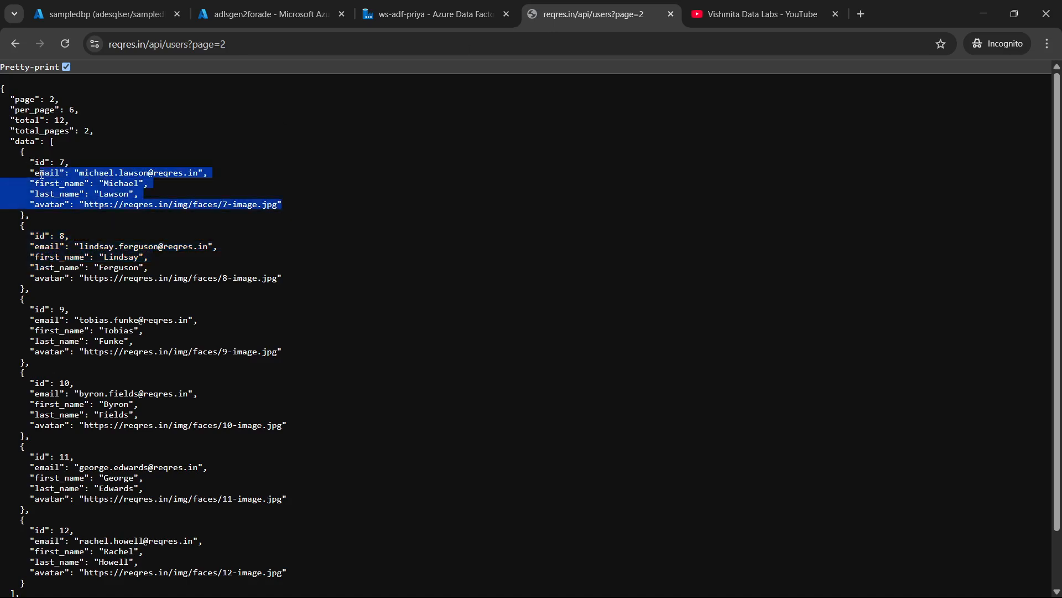
drag(31, 225, 166, 482)
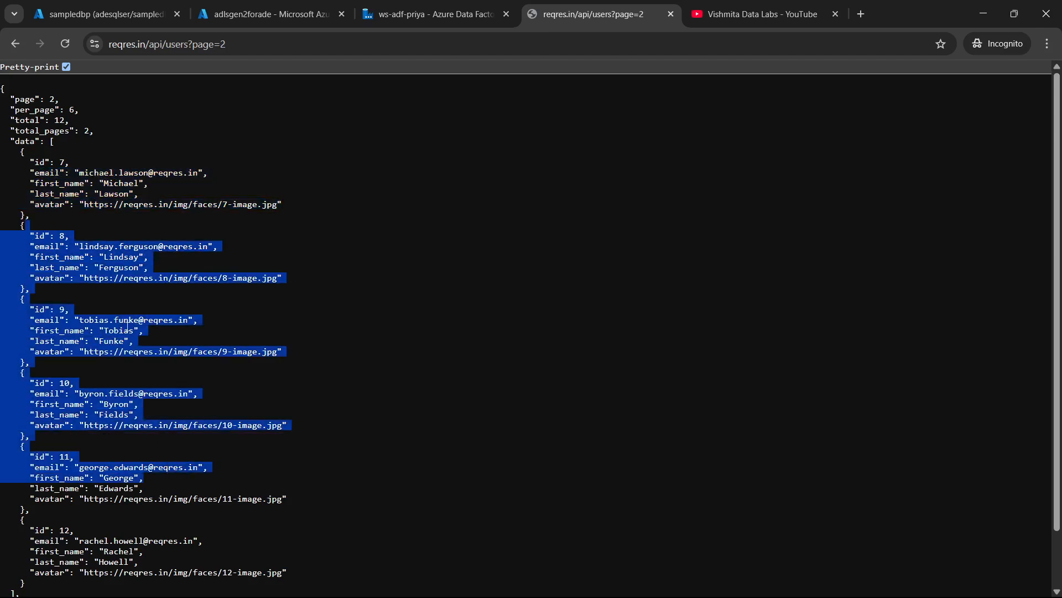
click(432, 13)
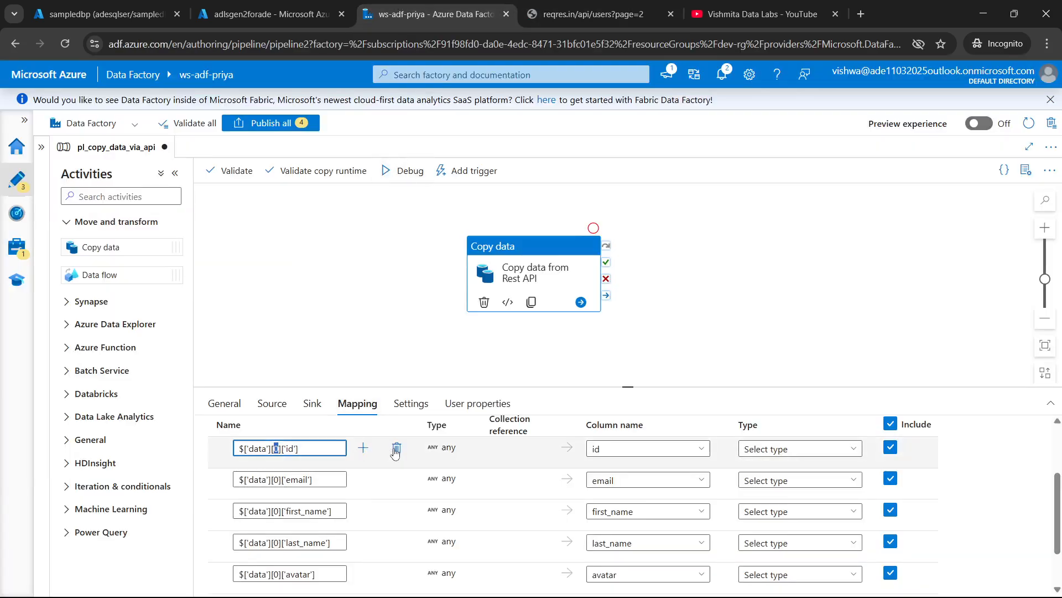
Delete the id, email, first_name, last_name, avatar and support rows from the copy activity's mapping
click(395, 449)
click(395, 449)
click(395, 449)
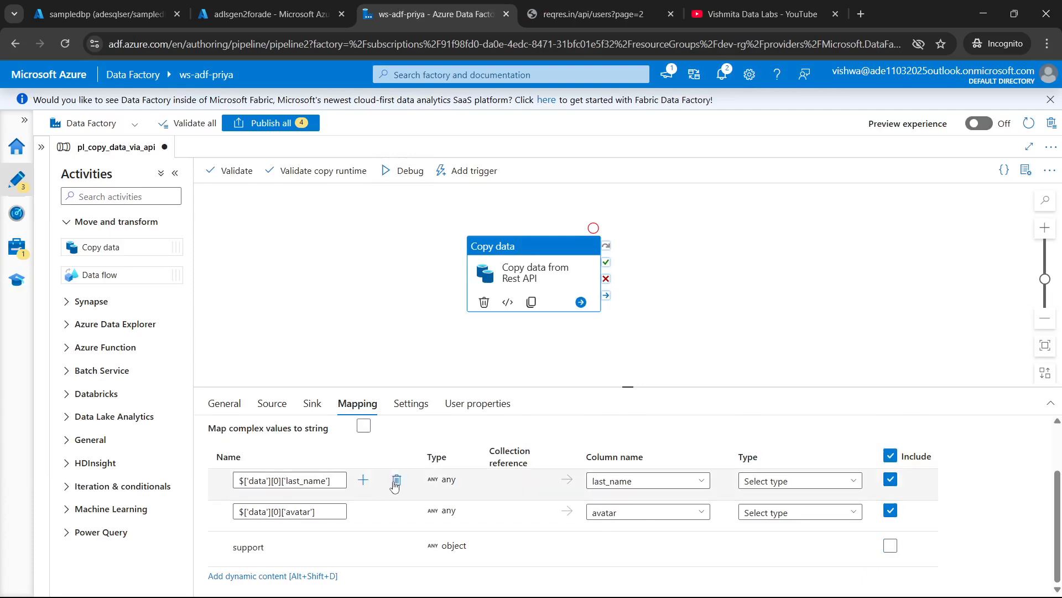
click(395, 481)
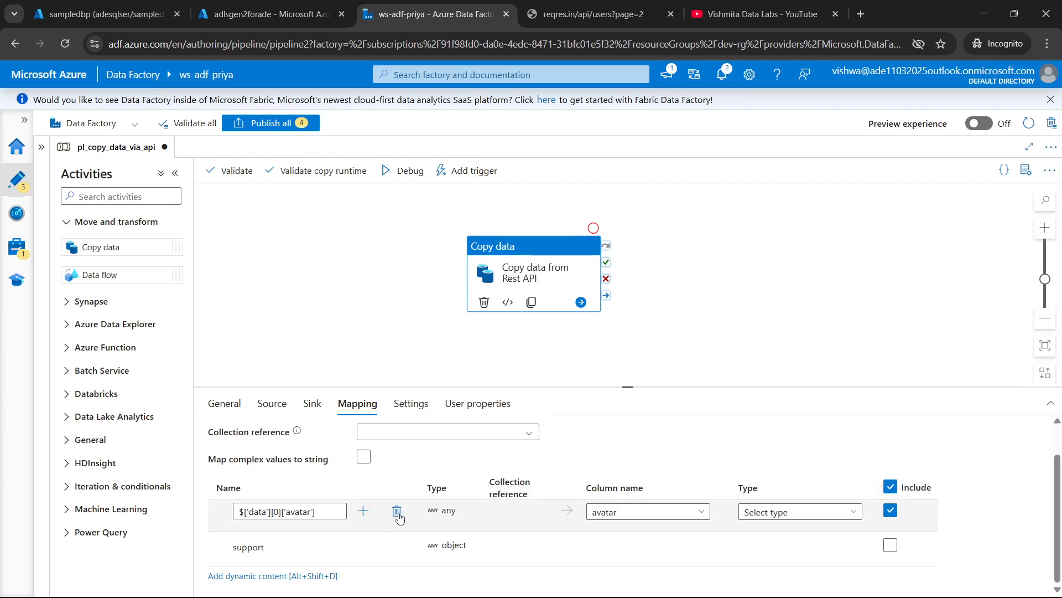
click(397, 512)
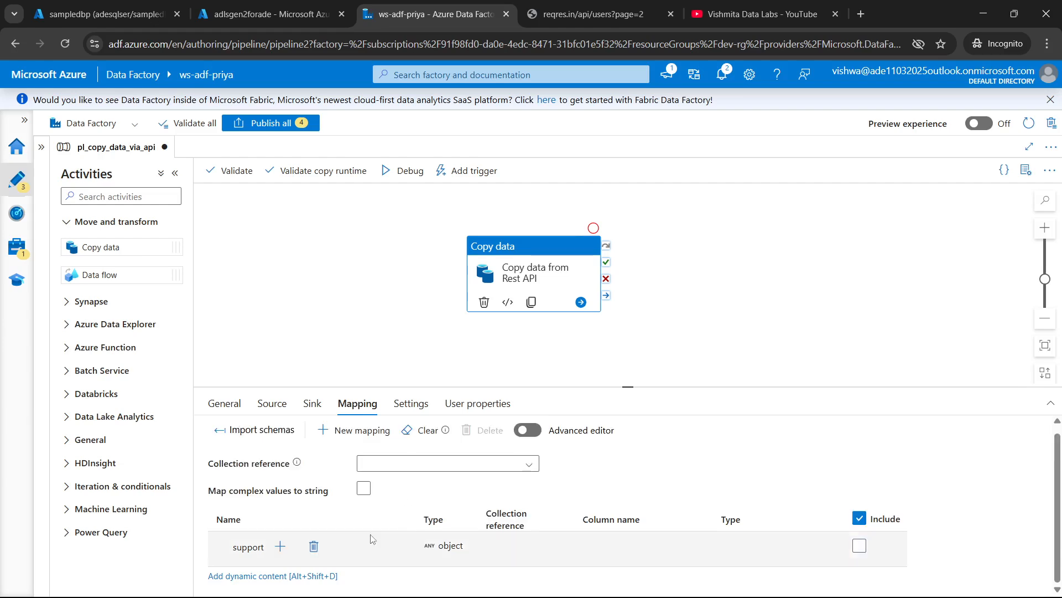
click(314, 546)
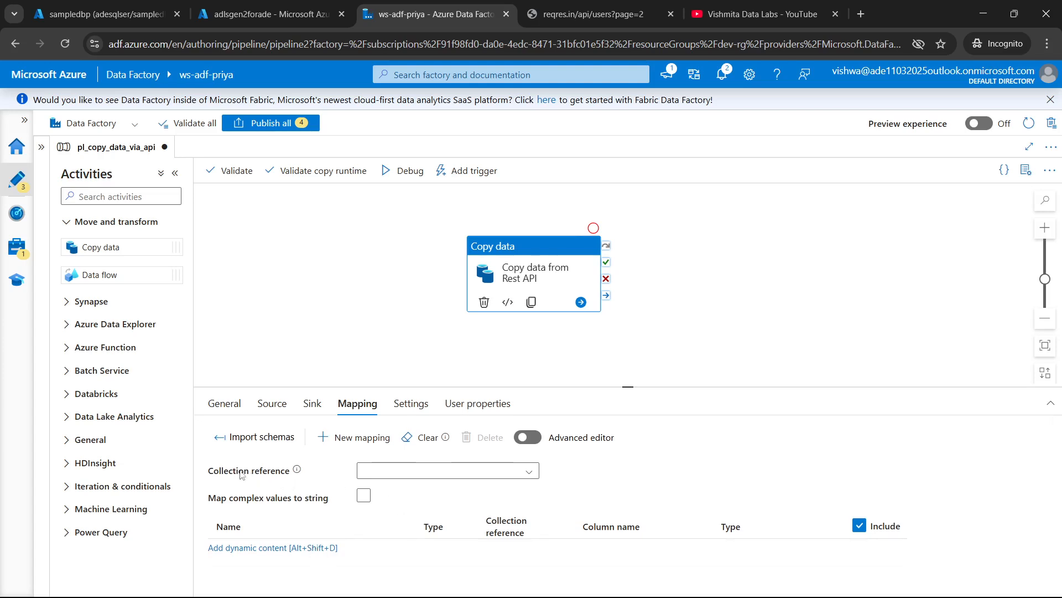
Set the mapping's collection reference to the data array and import the schemas again
click(526, 472)
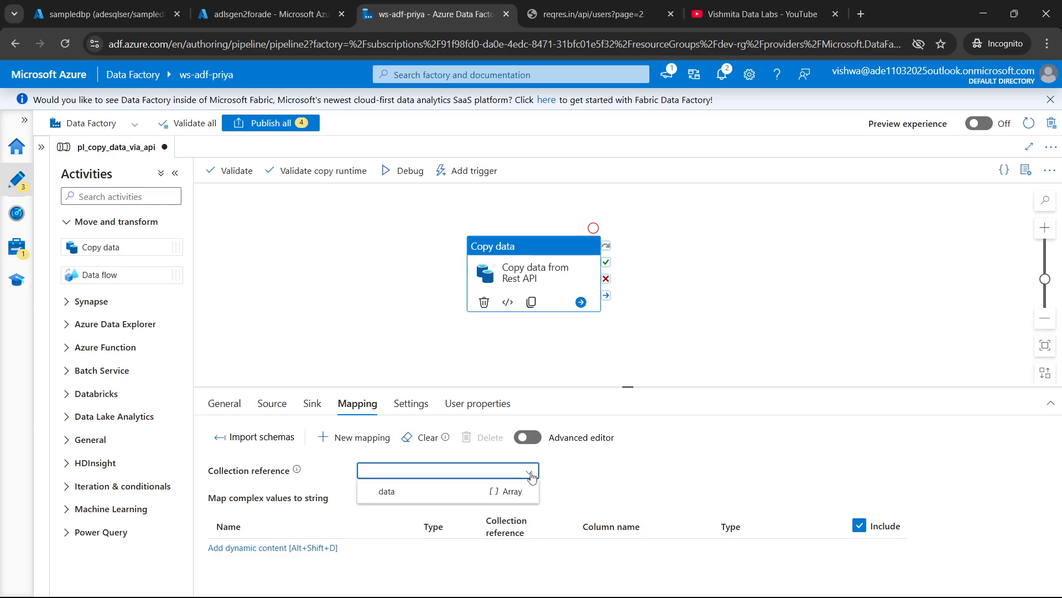
click(407, 498)
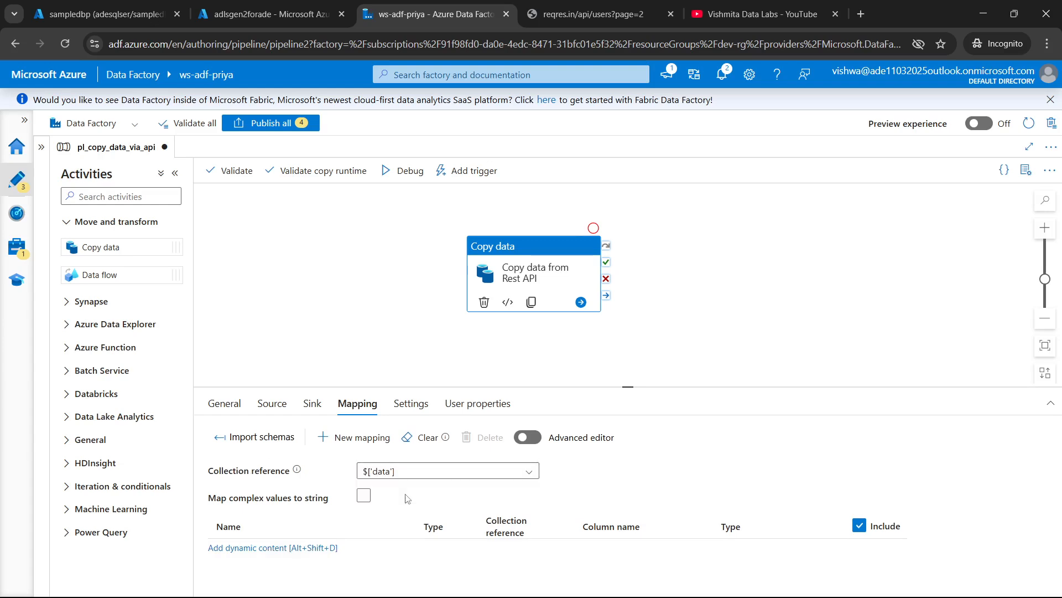
click(260, 442)
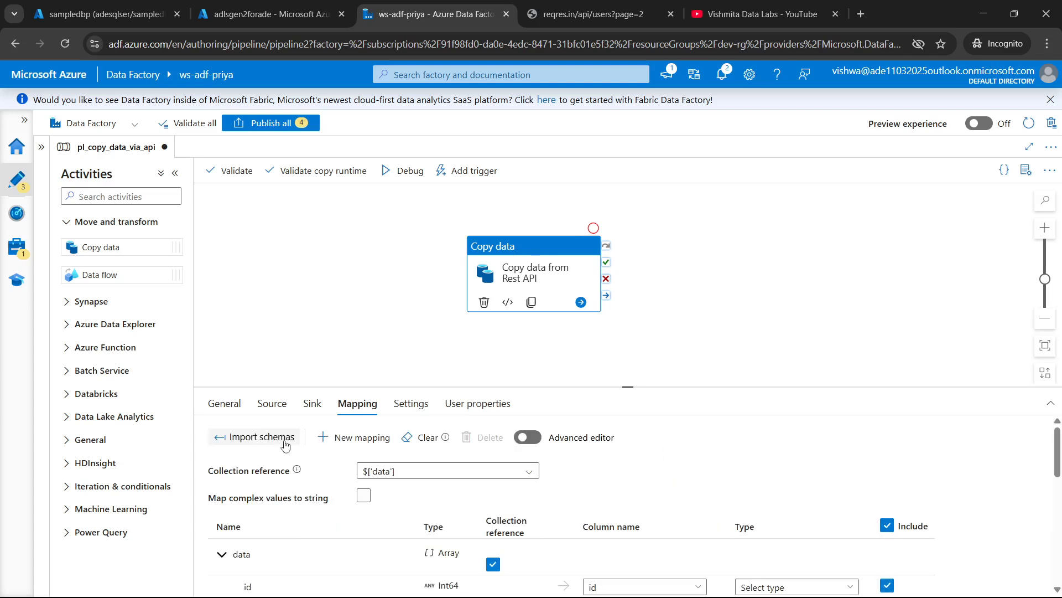
Delete the page, per_page, total and total_pages rows from the newly imported mapping
scroll(308, 553, down, 3)
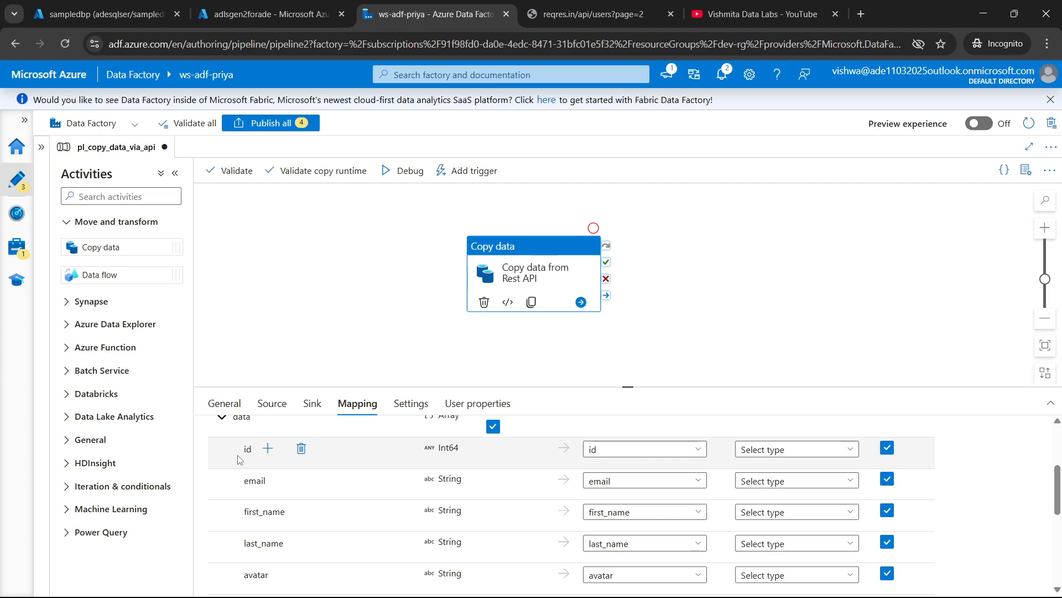
scroll(239, 459, down, 1)
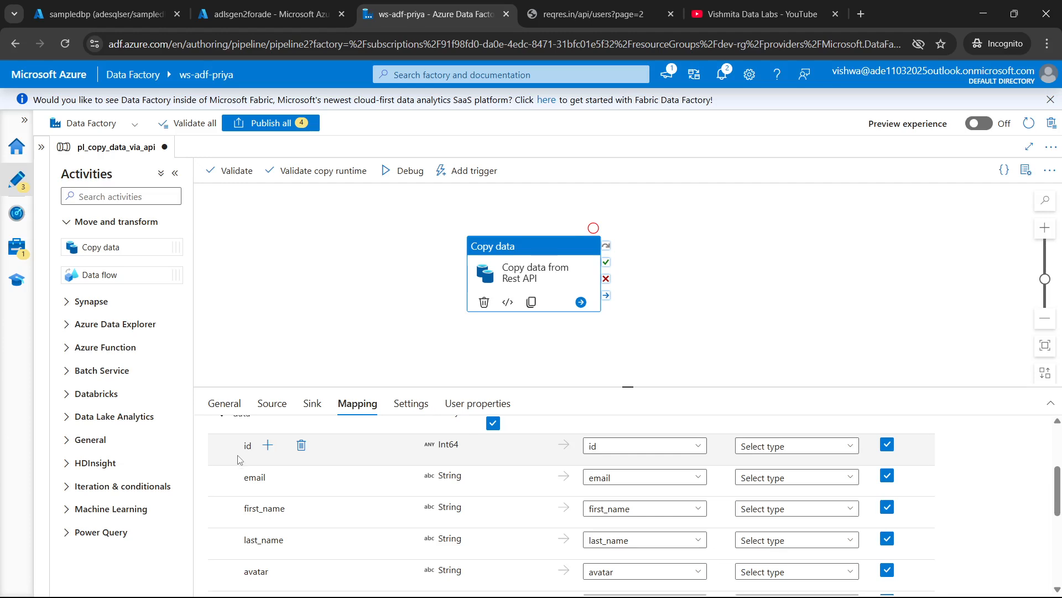
scroll(240, 460, down, 1)
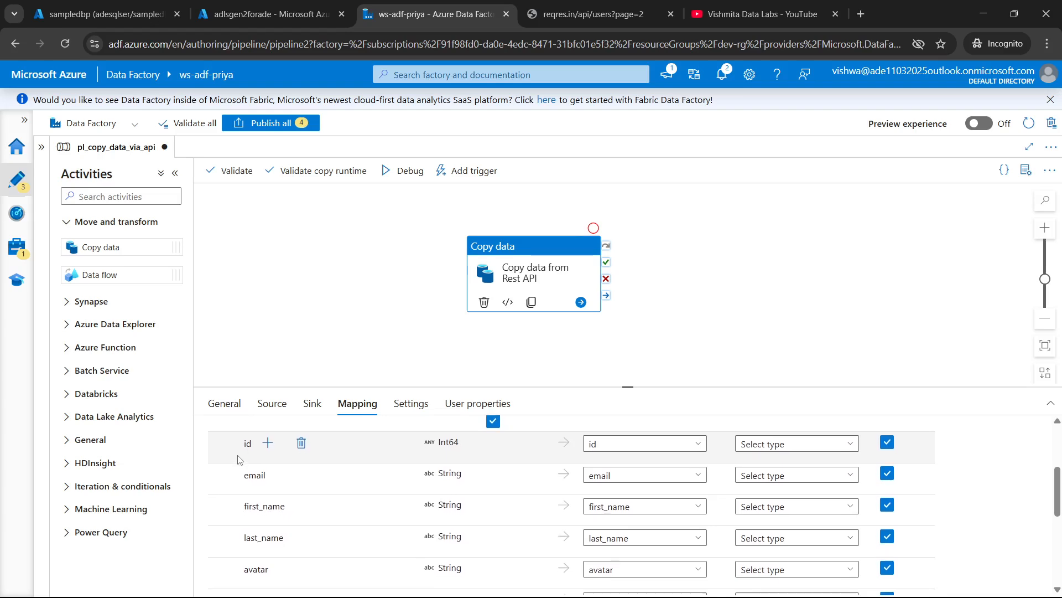
scroll(239, 459, down, 5)
scroll(239, 501, down, 1)
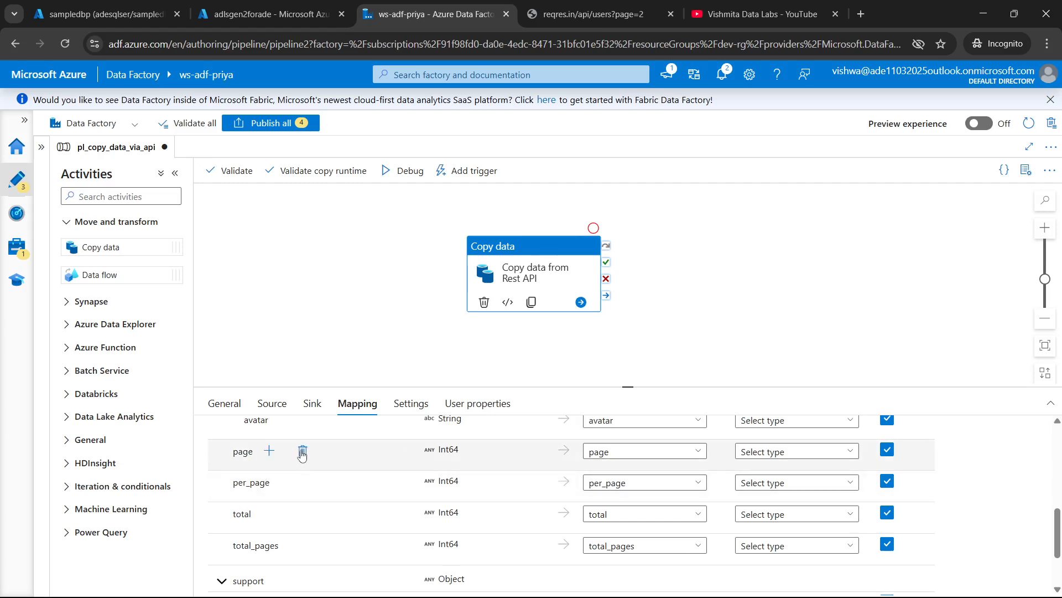
click(302, 451)
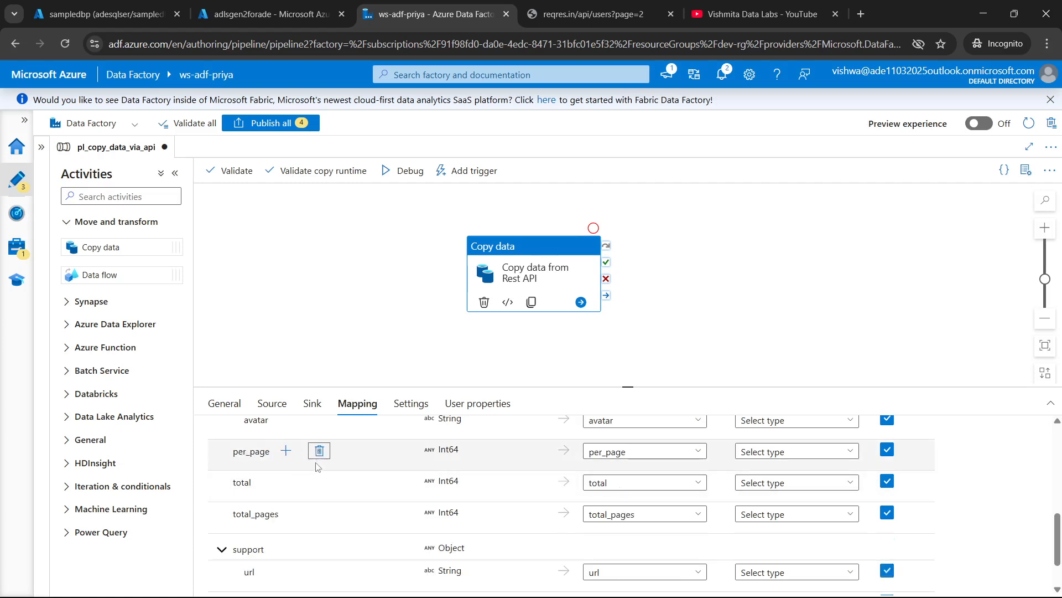
click(319, 451)
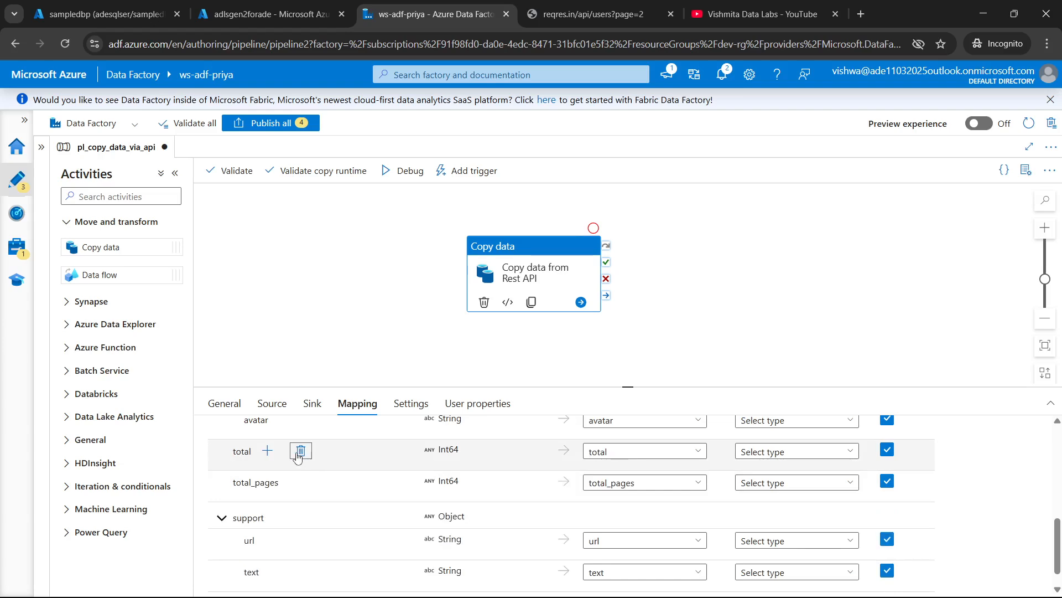
click(301, 452)
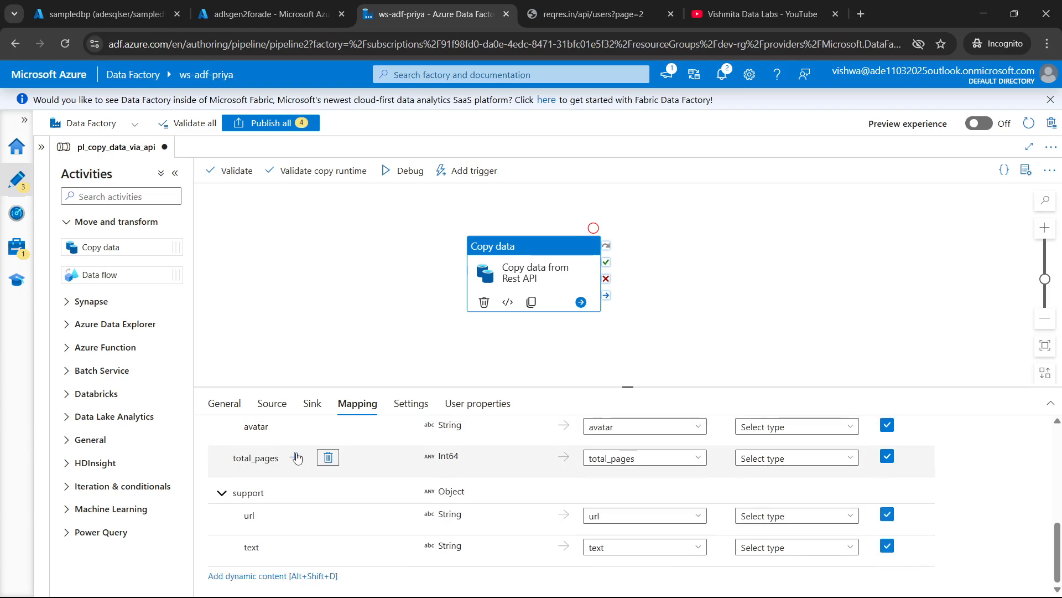
click(327, 462)
Delete the support object with its url and text fields from the mapping, keeping only the data array fields
click(304, 516)
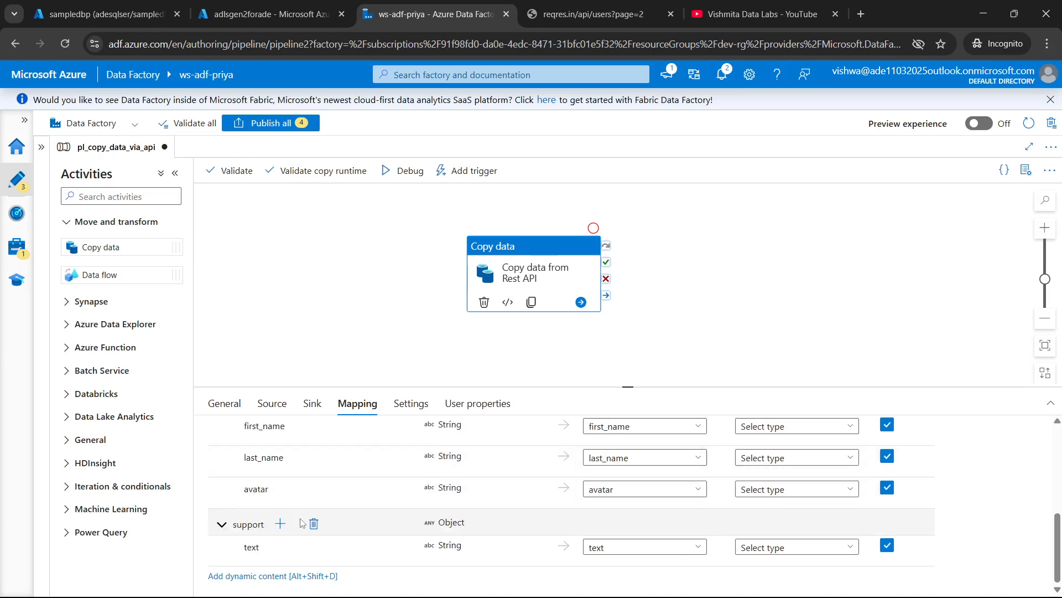
click(314, 547)
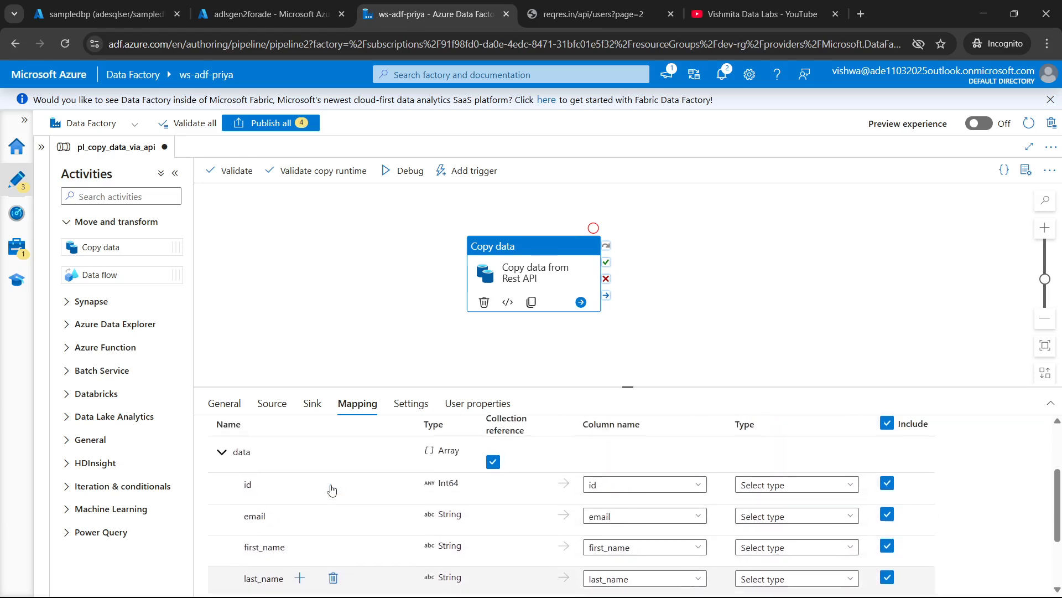
scroll(274, 495, down, 2)
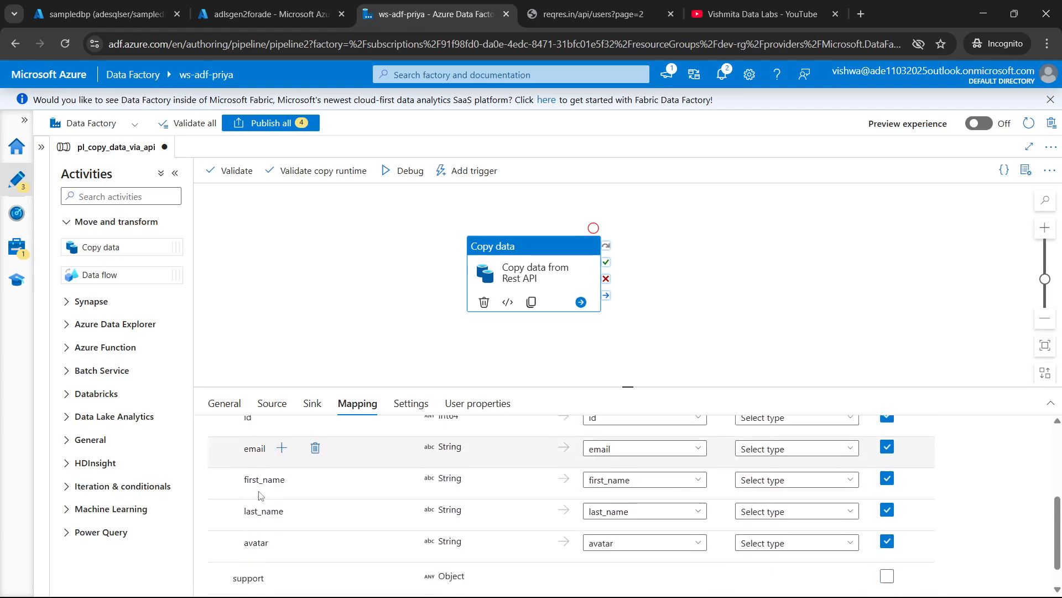
scroll(261, 495, down, 1)
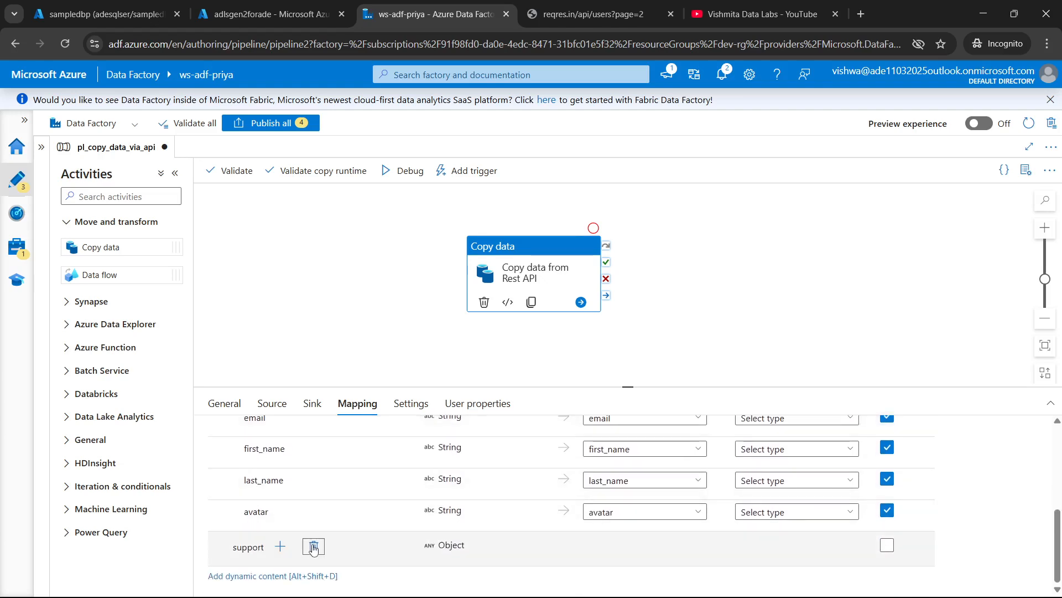
click(314, 546)
scroll(354, 477, down, 3)
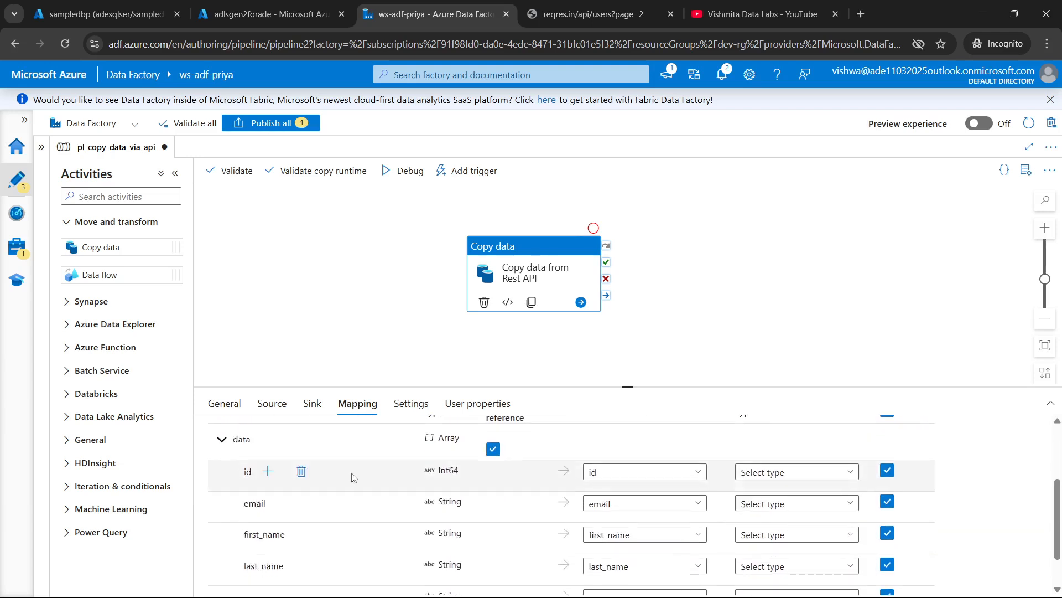
scroll(354, 477, down, 2)
scroll(303, 554, up, 3)
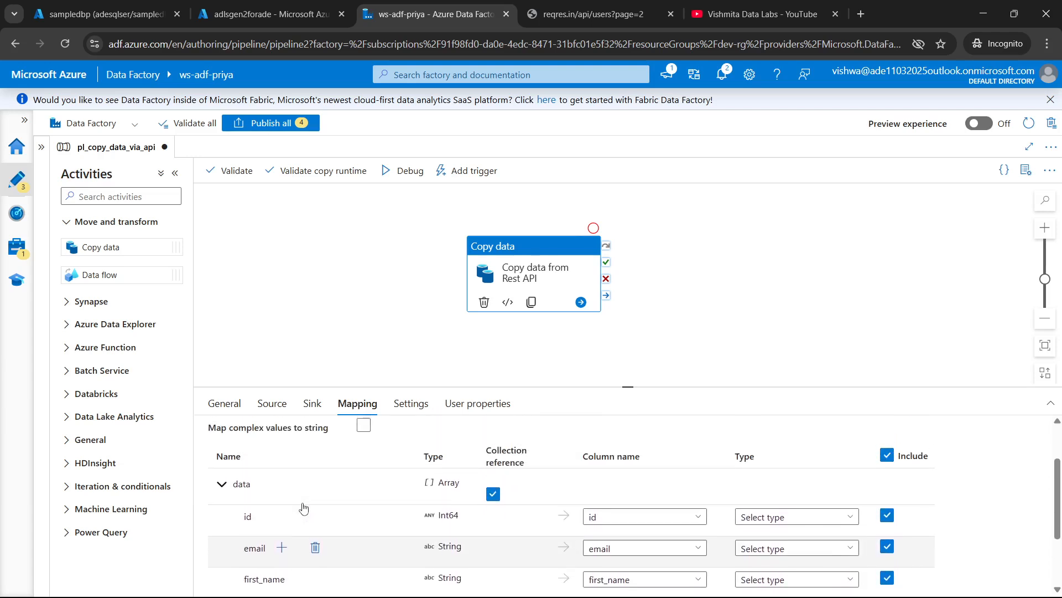
scroll(303, 507, up, 3)
Validate the pl_copy_data_via_api pipeline and close the validation output
click(226, 409)
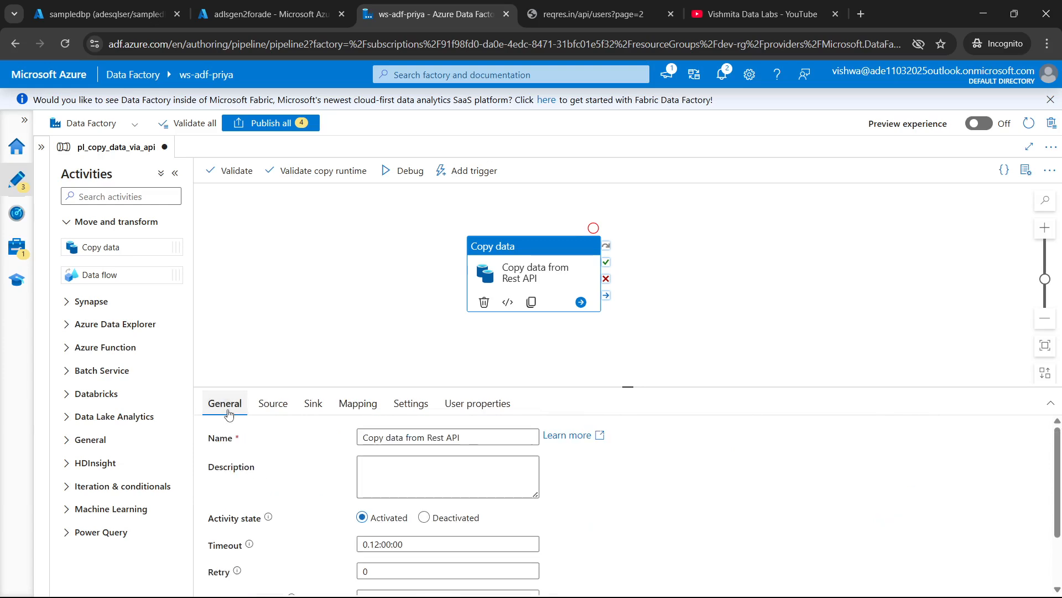
click(225, 174)
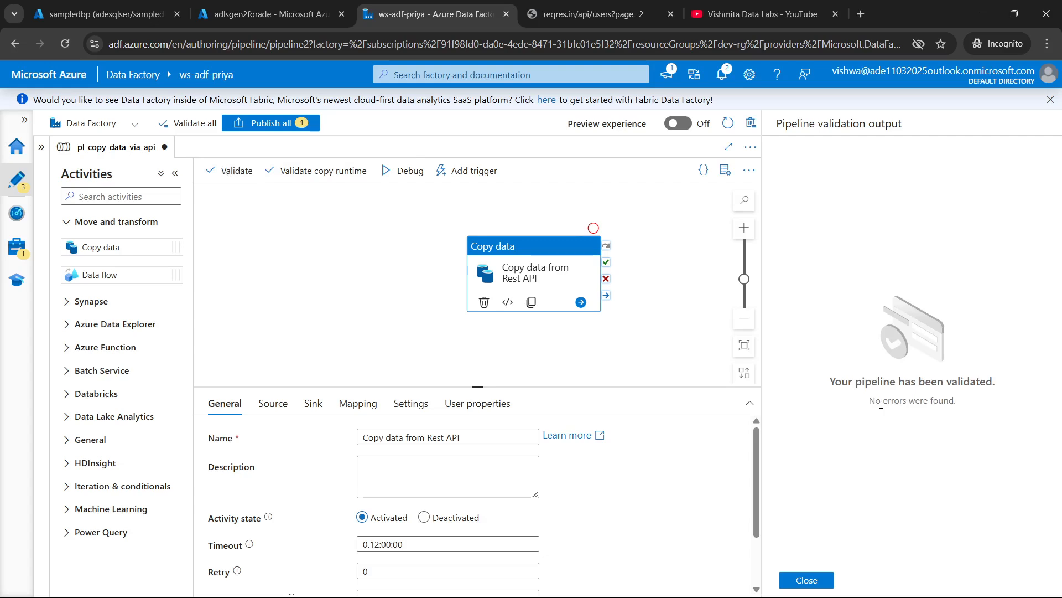
drag(880, 400, 990, 409)
click(807, 579)
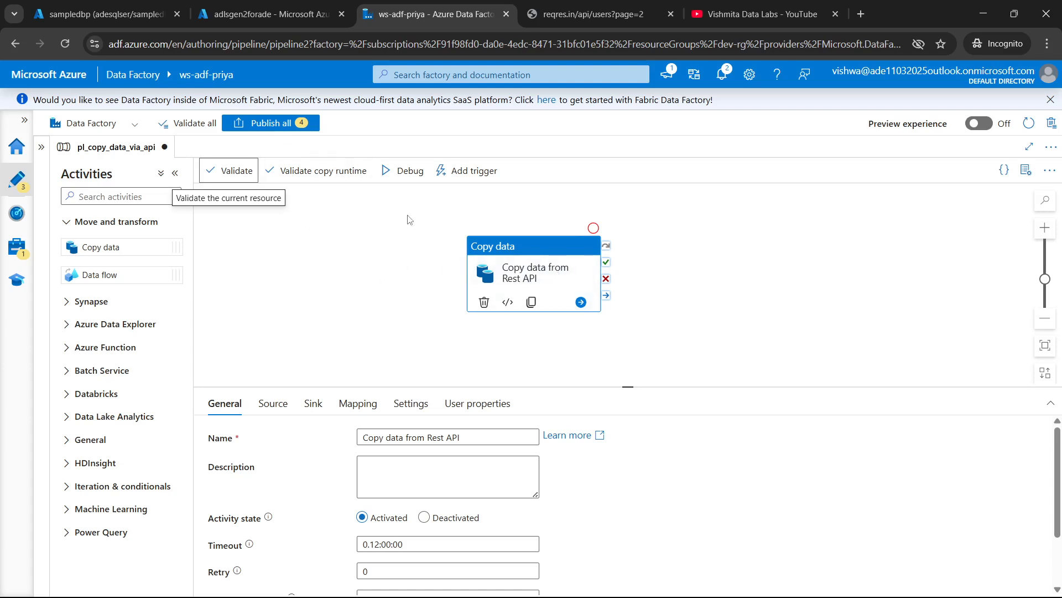
Run the pipeline in debug mode and refresh the run output to check the pipeline status
click(394, 177)
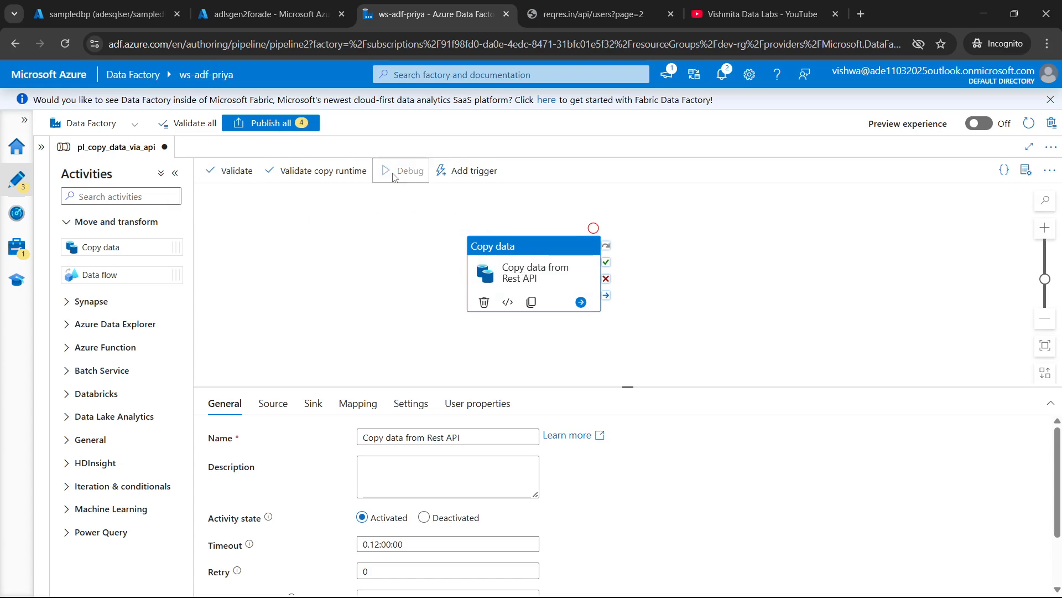
click(431, 327)
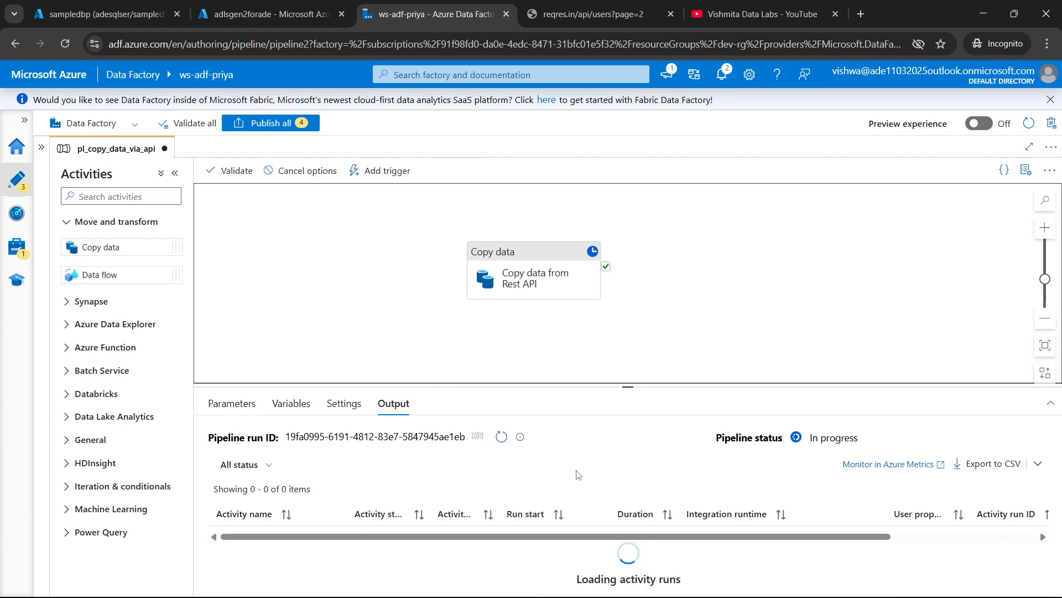
click(502, 437)
mouse_move(519, 440)
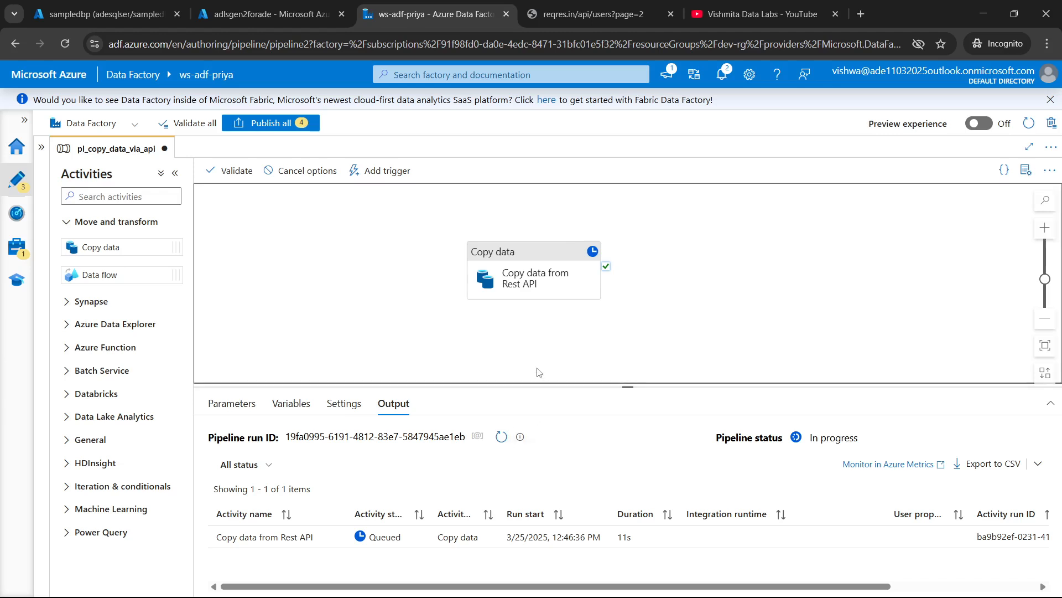
click(504, 438)
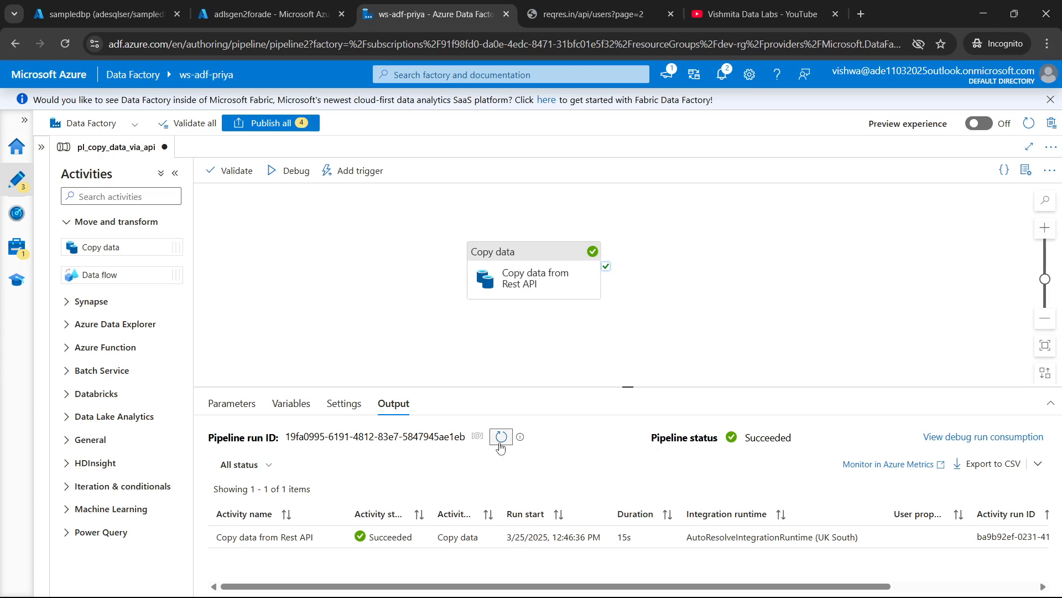
double_click(761, 438)
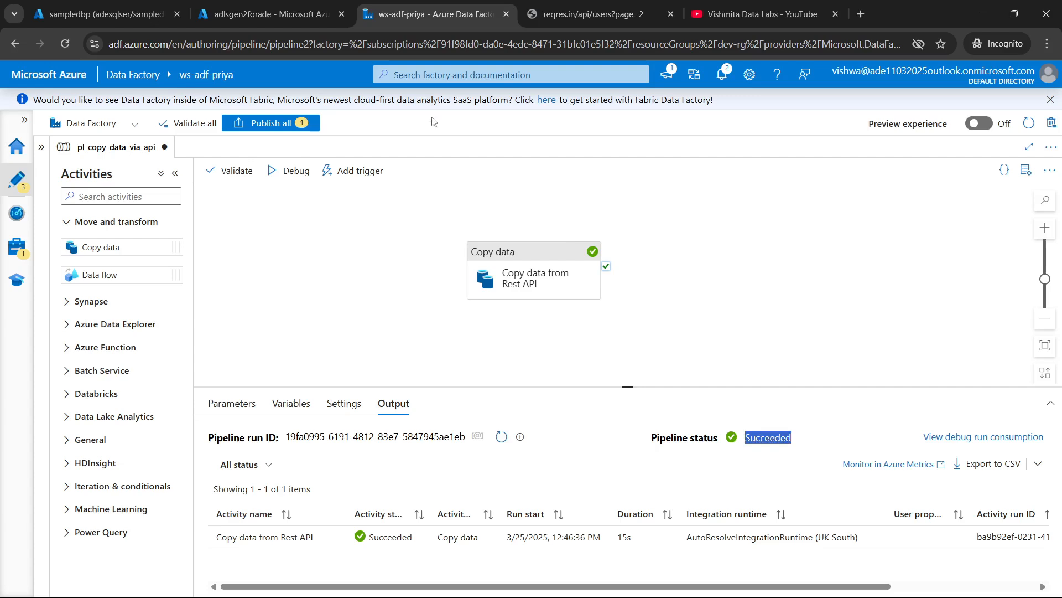
Switch to the adlsgen2forade storage browser and refresh the bronze/target folder to look for the output file
click(260, 7)
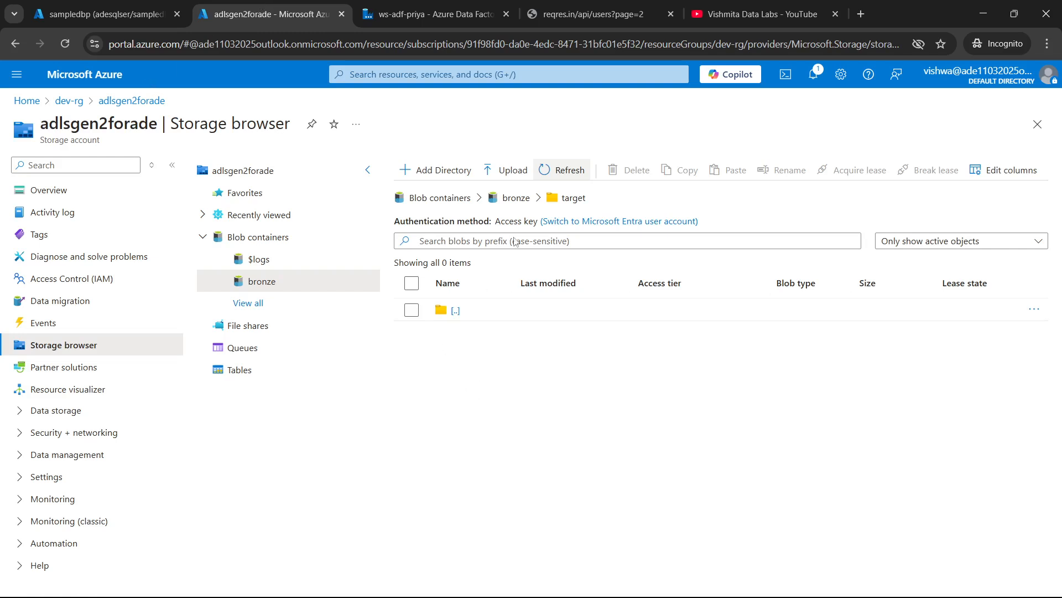
click(555, 178)
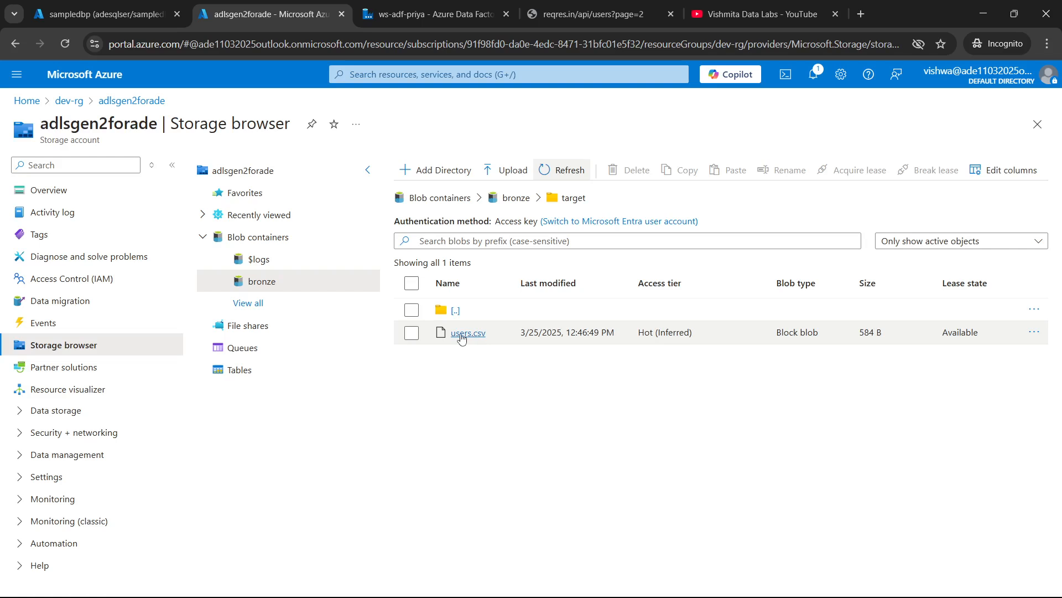
Open the properties overview of the users.csv blob to examine its details, and close it
click(462, 335)
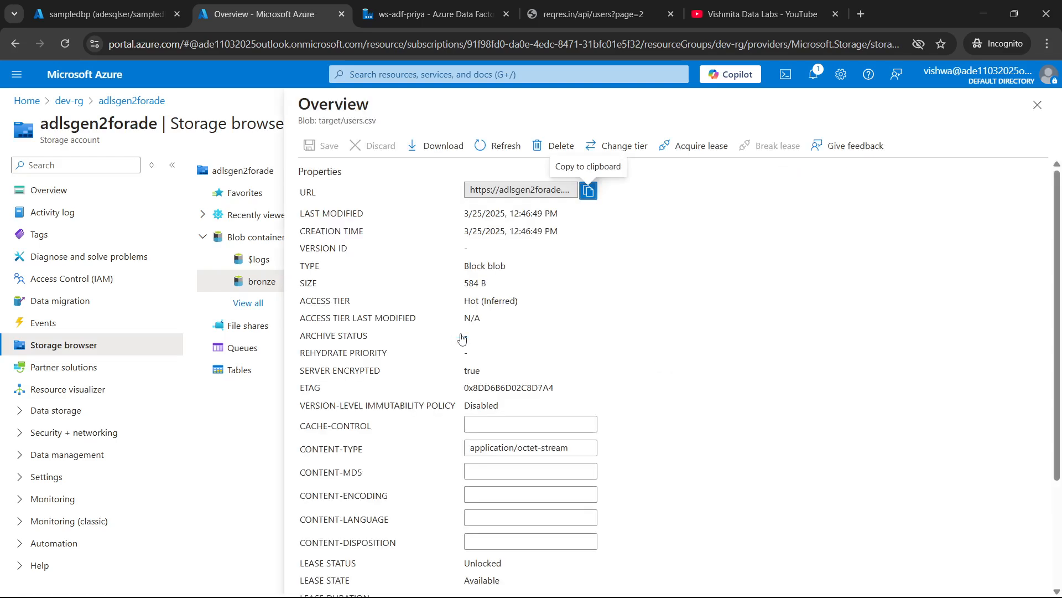
drag(315, 233, 455, 247)
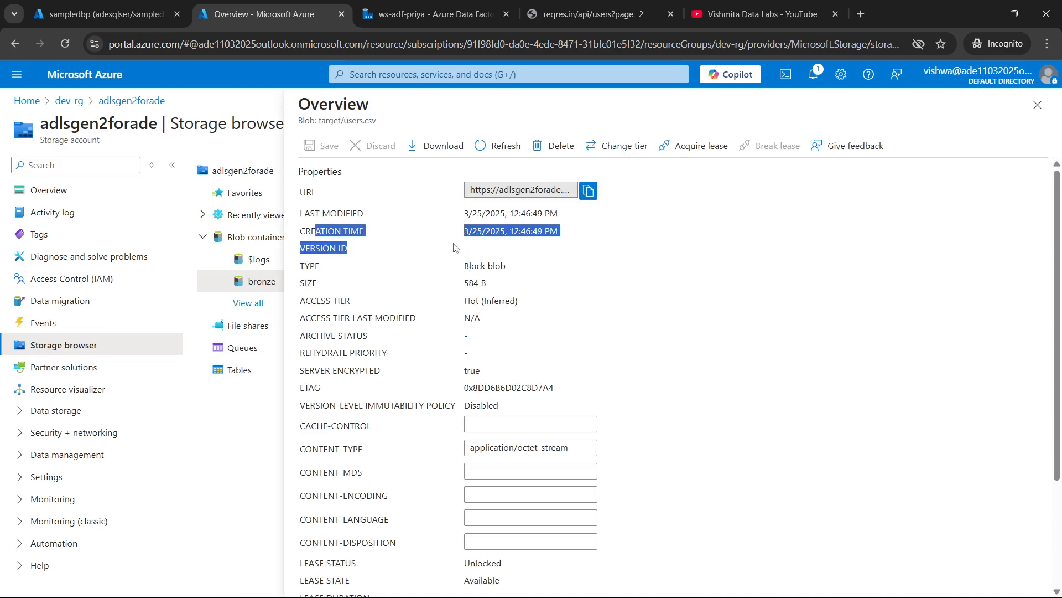
scroll(485, 311, down, 2)
scroll(485, 311, up, 2)
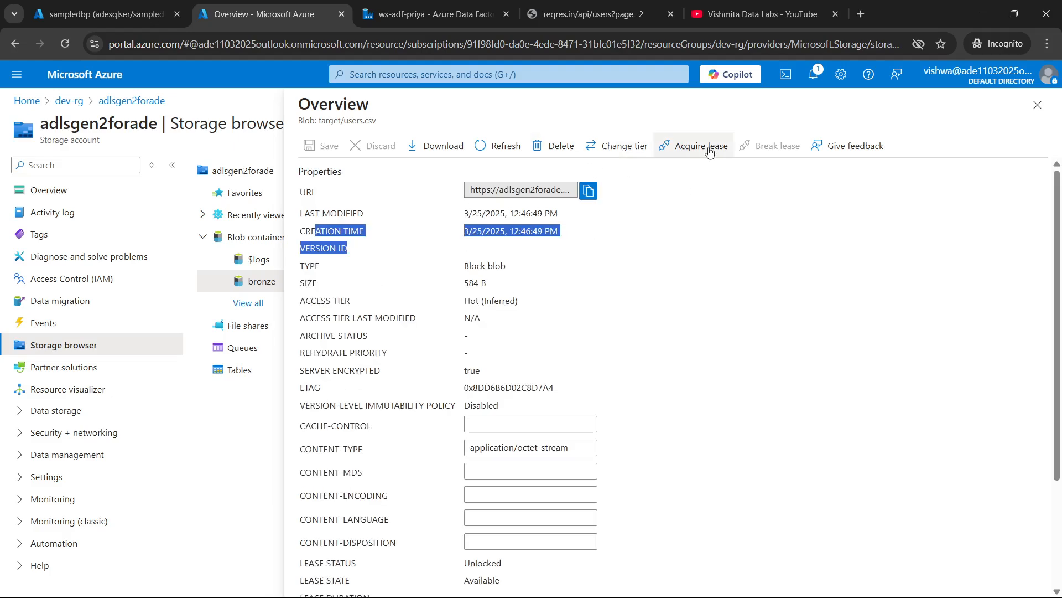
click(1038, 105)
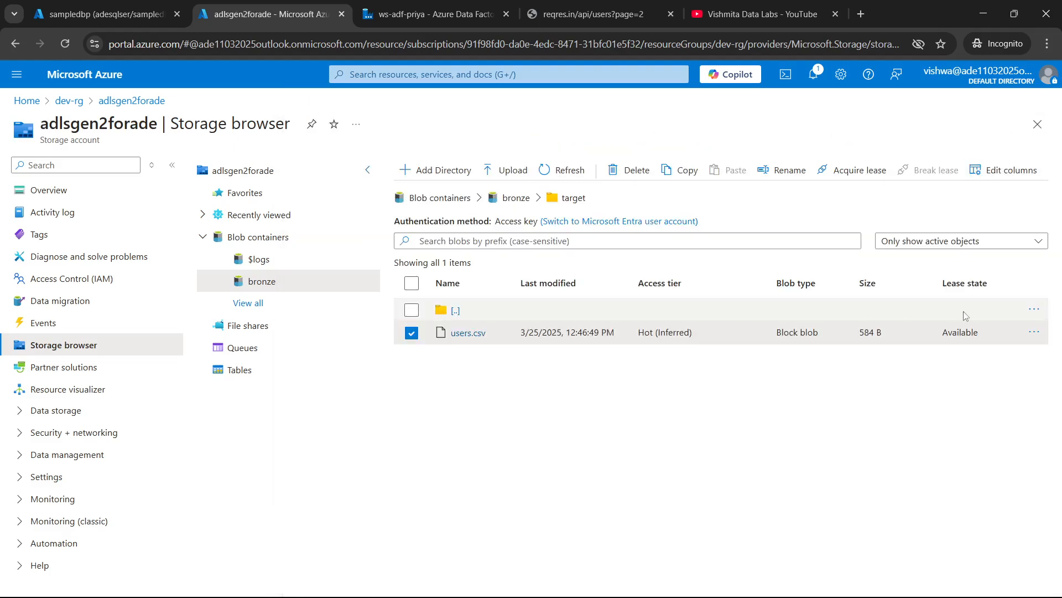
Open the contents of users.csv in the bronze/target folder and preview them as a CSV table
click(1034, 332)
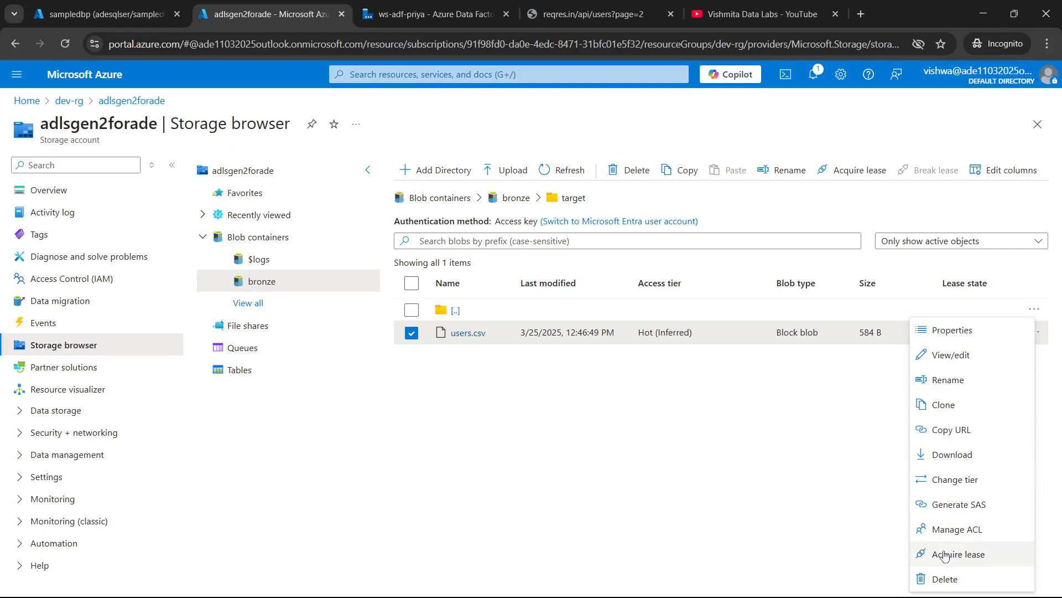
click(955, 362)
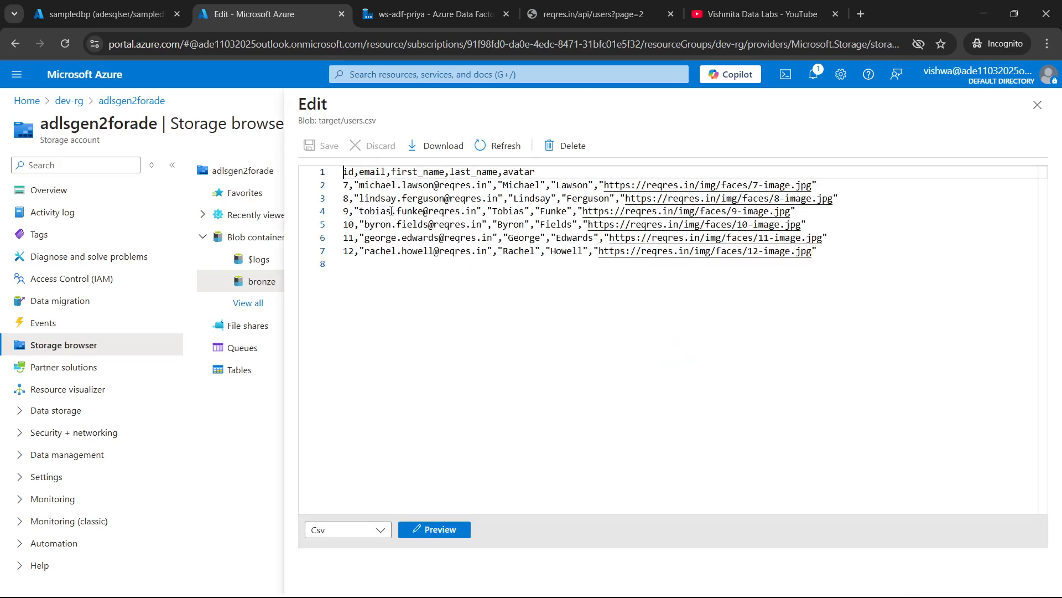
click(441, 532)
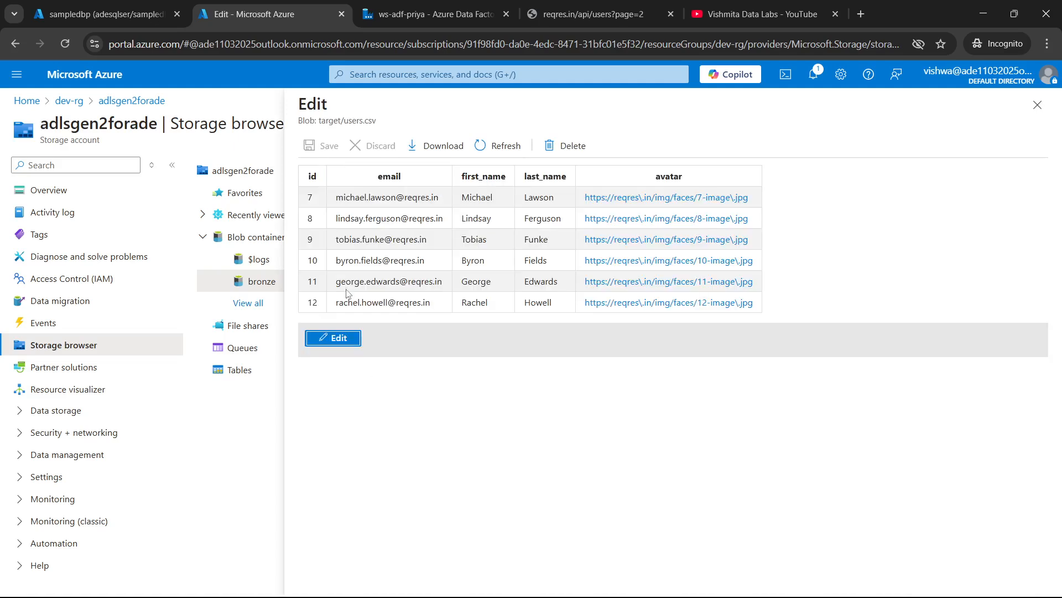